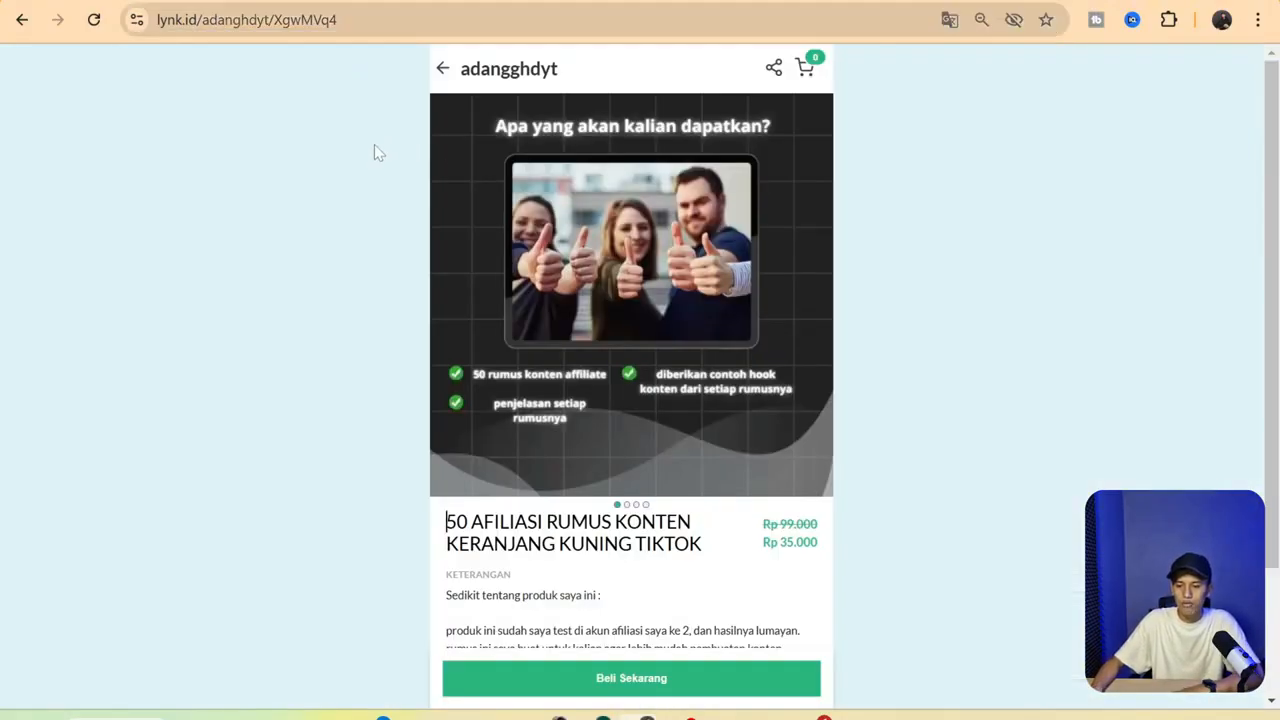
Review the lynk.id product page for the TikTok affiliate content formulas and copy its web address.
scroll(512, 255, down, 2)
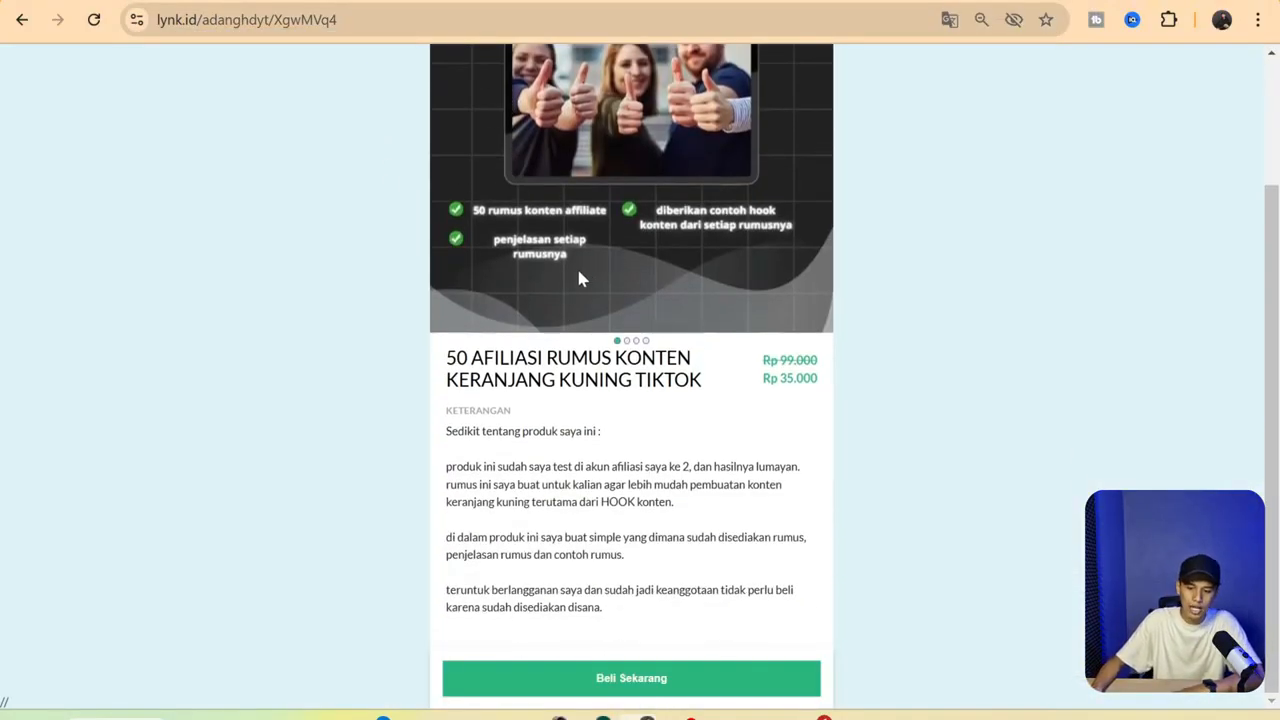
scroll(583, 275, up, 3)
click(320, 19)
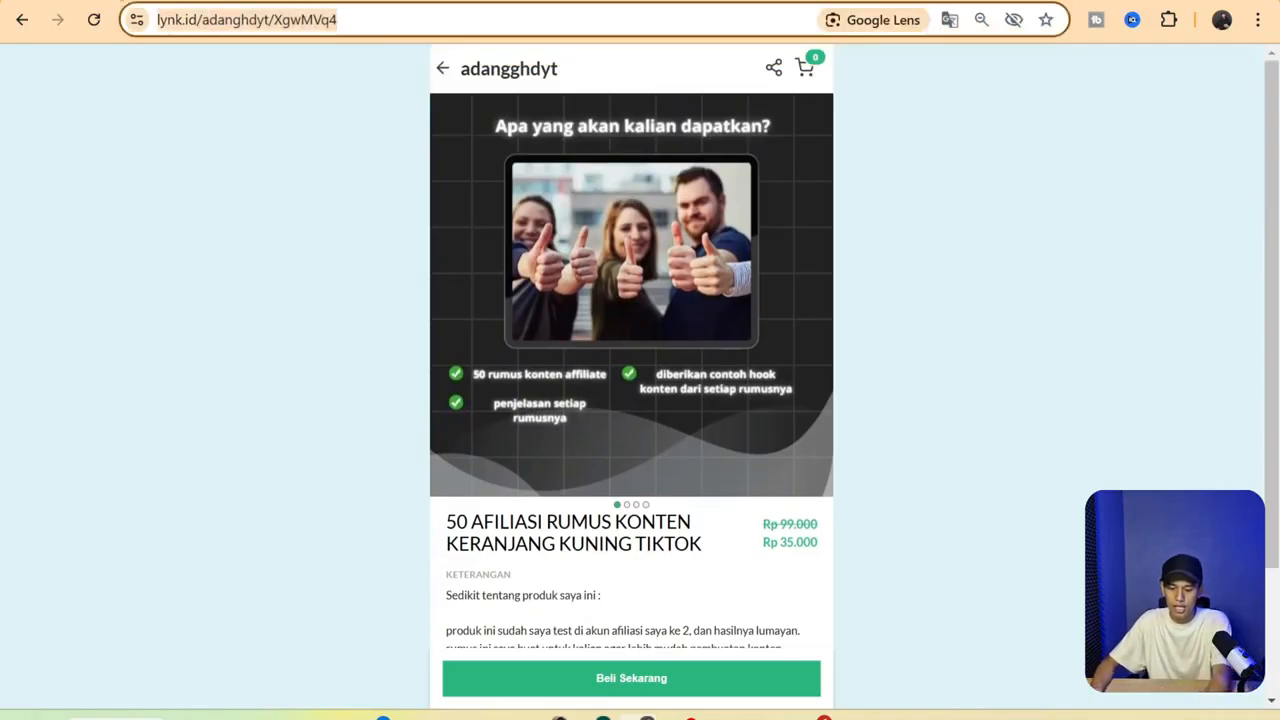
click(228, 255)
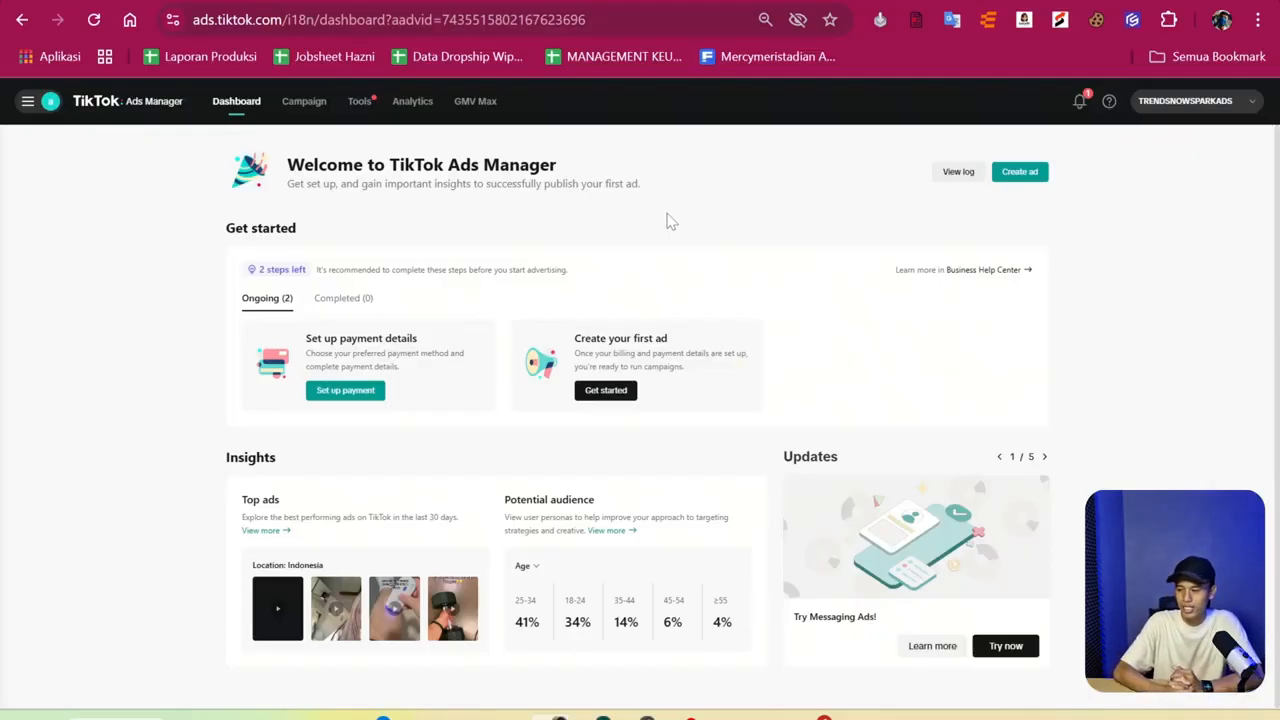
Create a new ad campaign in TikTok Ads Manager with the Website conversions objective, keeping Smart+ campaign enabled.
click(1034, 174)
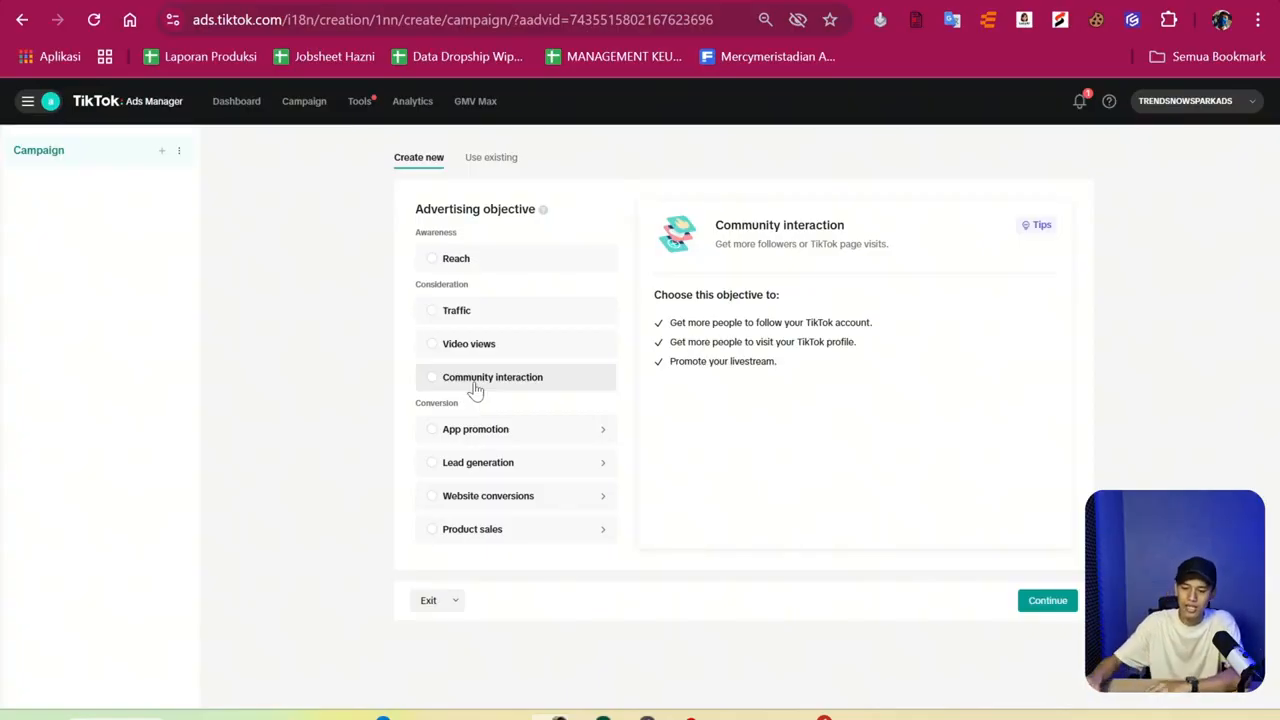
click(484, 505)
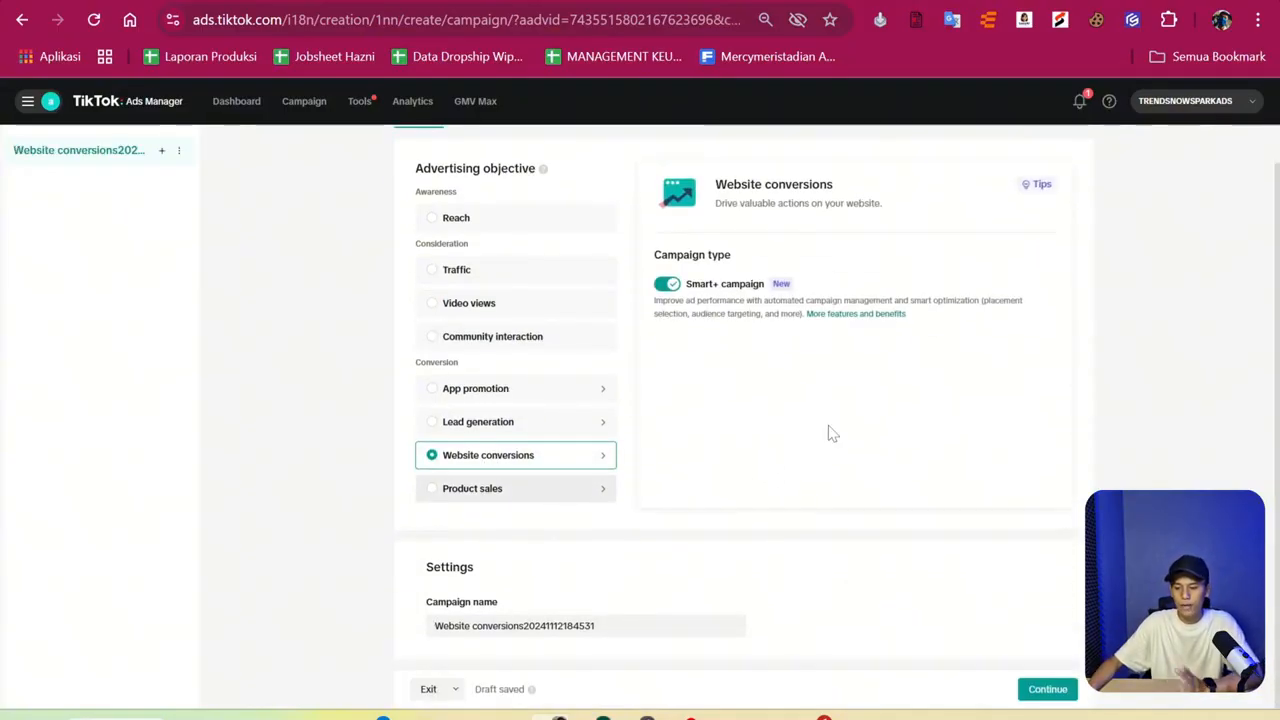
mouse_move(720, 274)
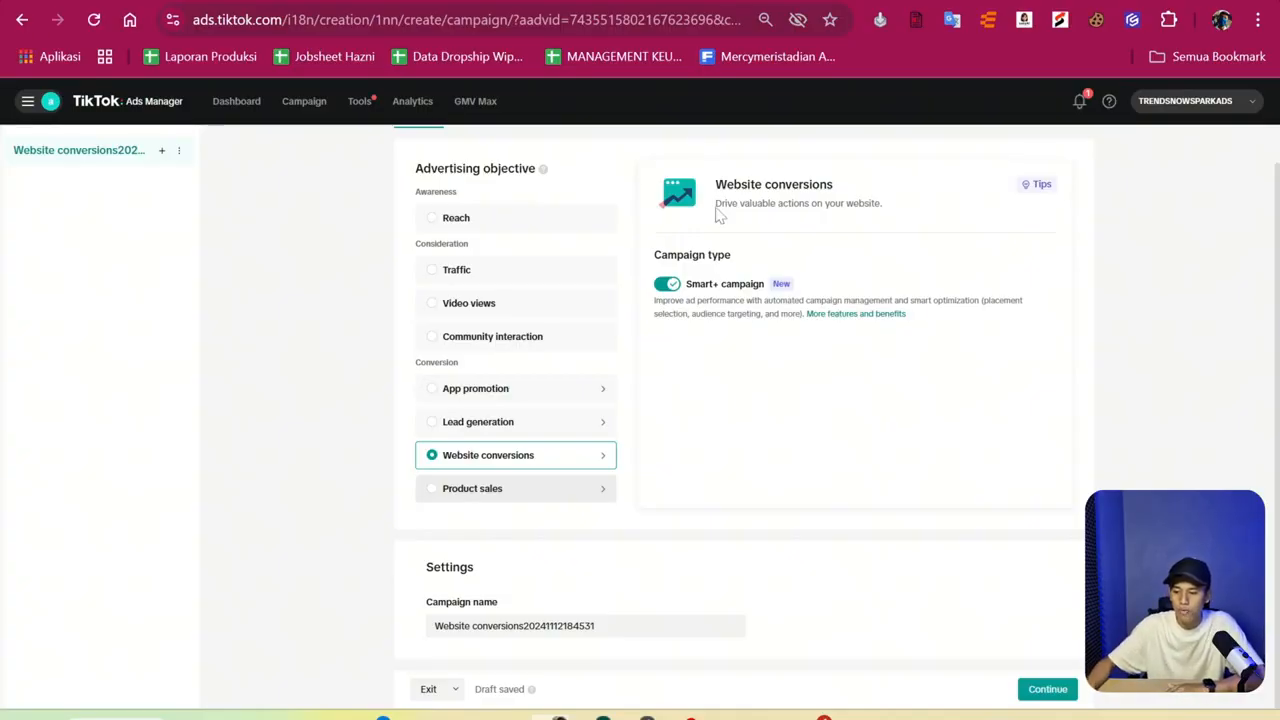
click(1056, 694)
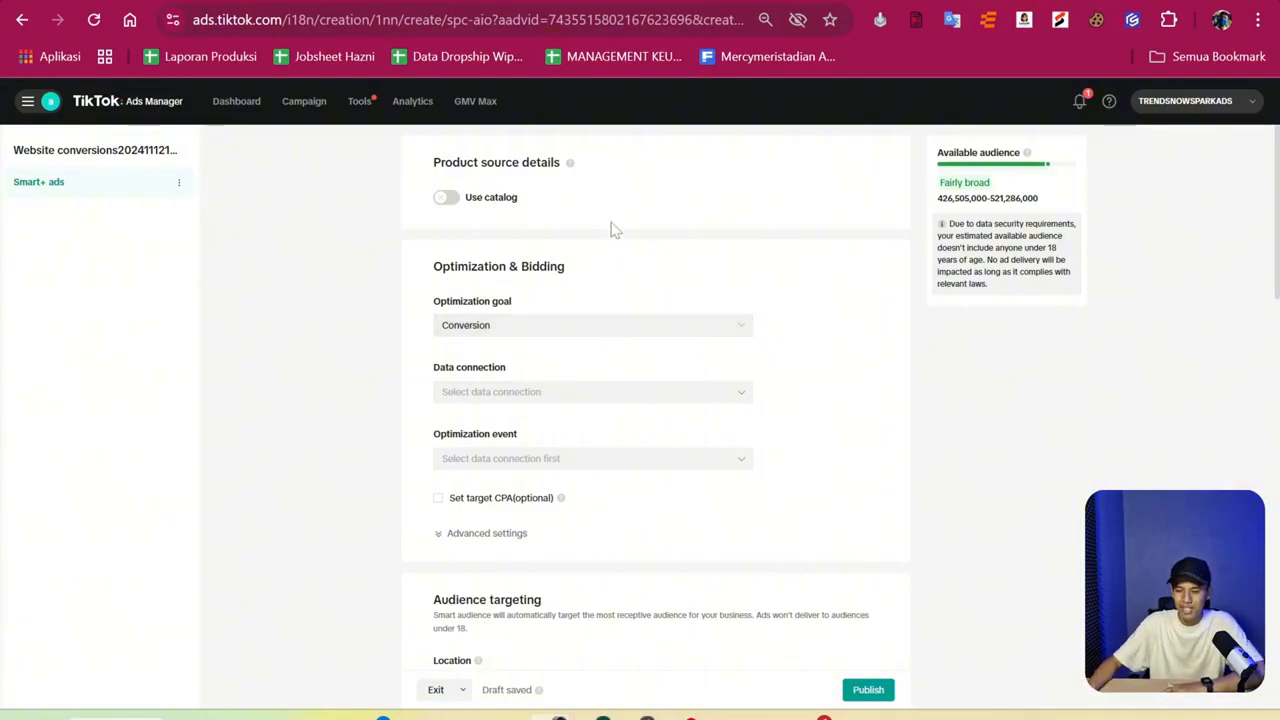
Examine the Smart+ ad's optimization goal options, audience targeting, placements, daily budget and schedule settings.
click(560, 326)
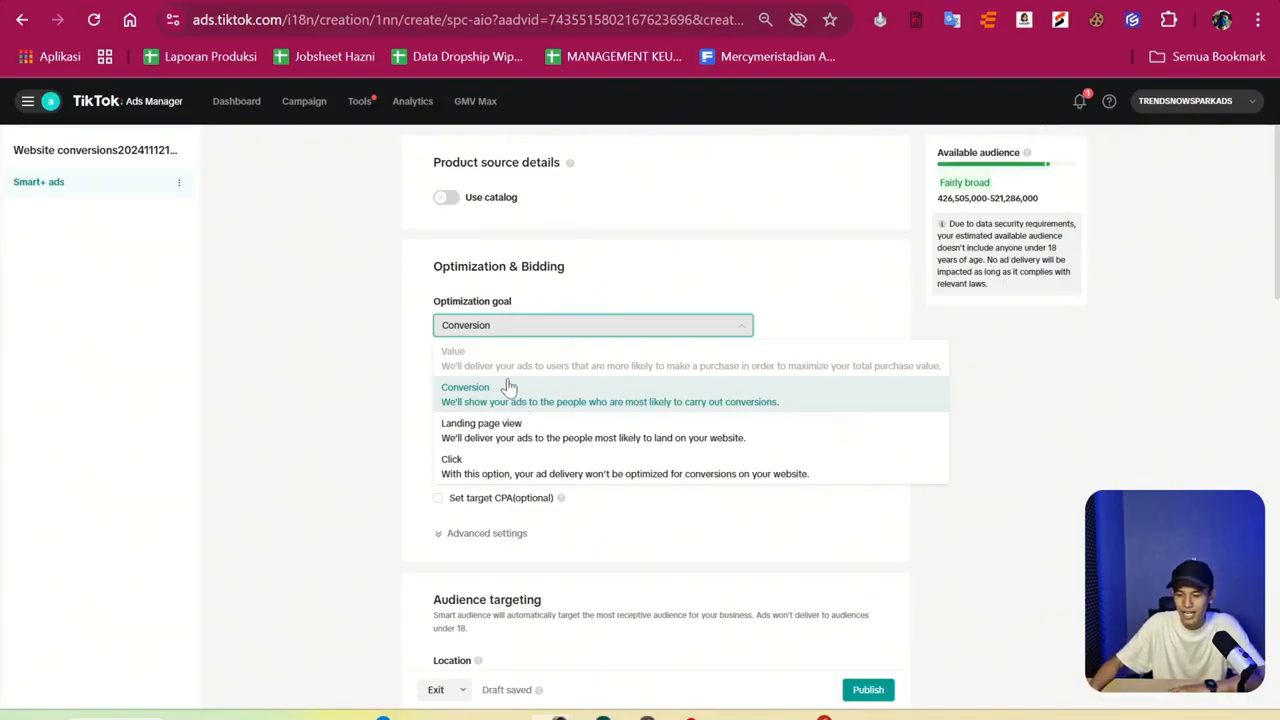
click(362, 362)
scroll(362, 362, down, 1)
scroll(362, 362, down, 3)
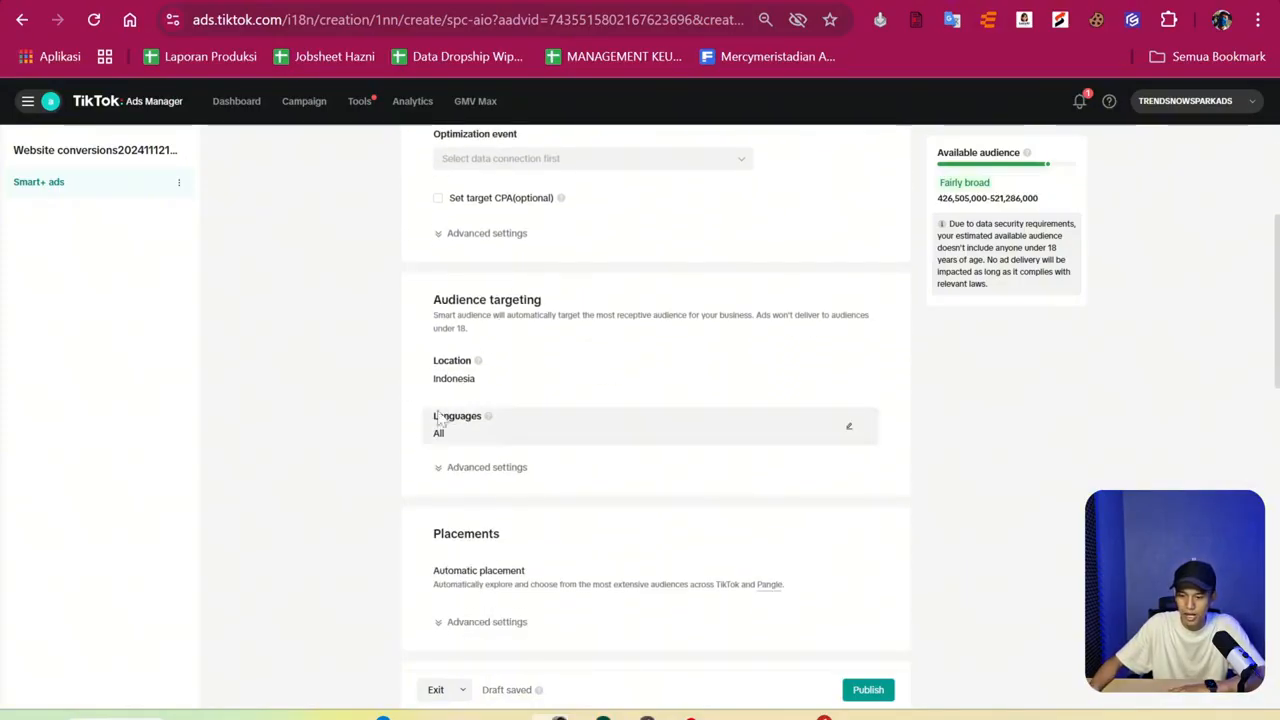
scroll(420, 385, down, 3)
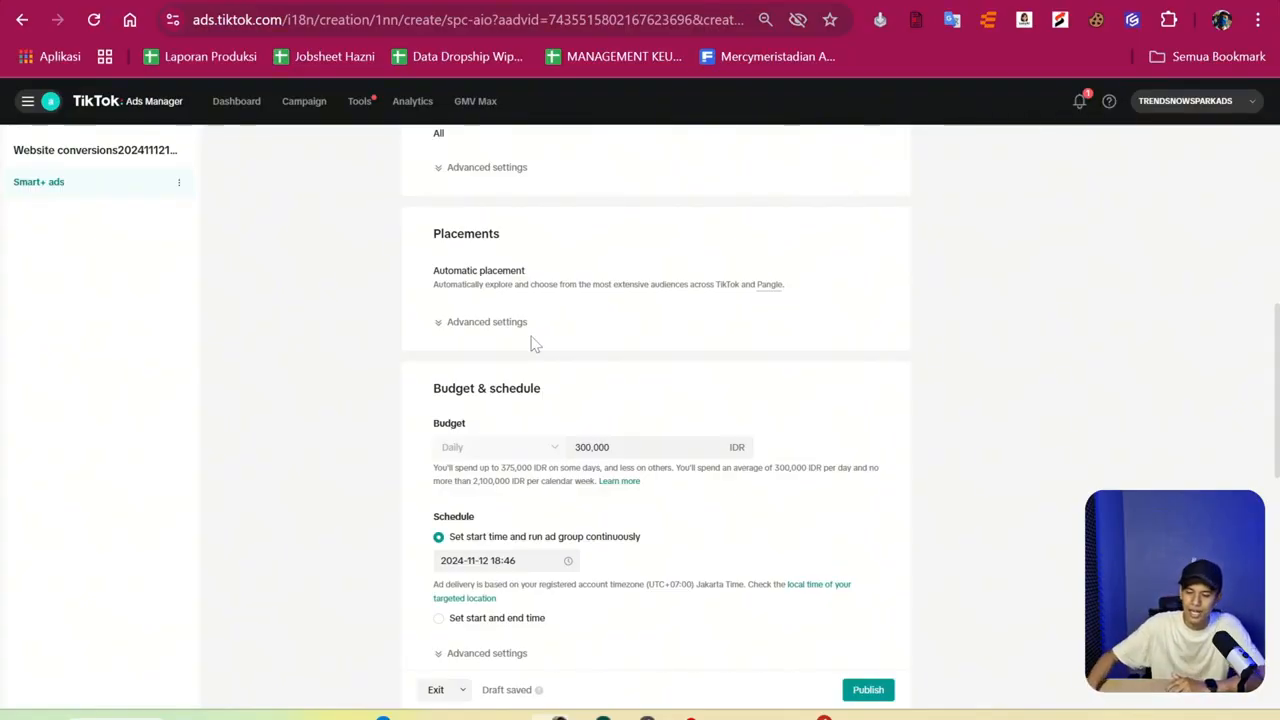
scroll(620, 343, down, 2)
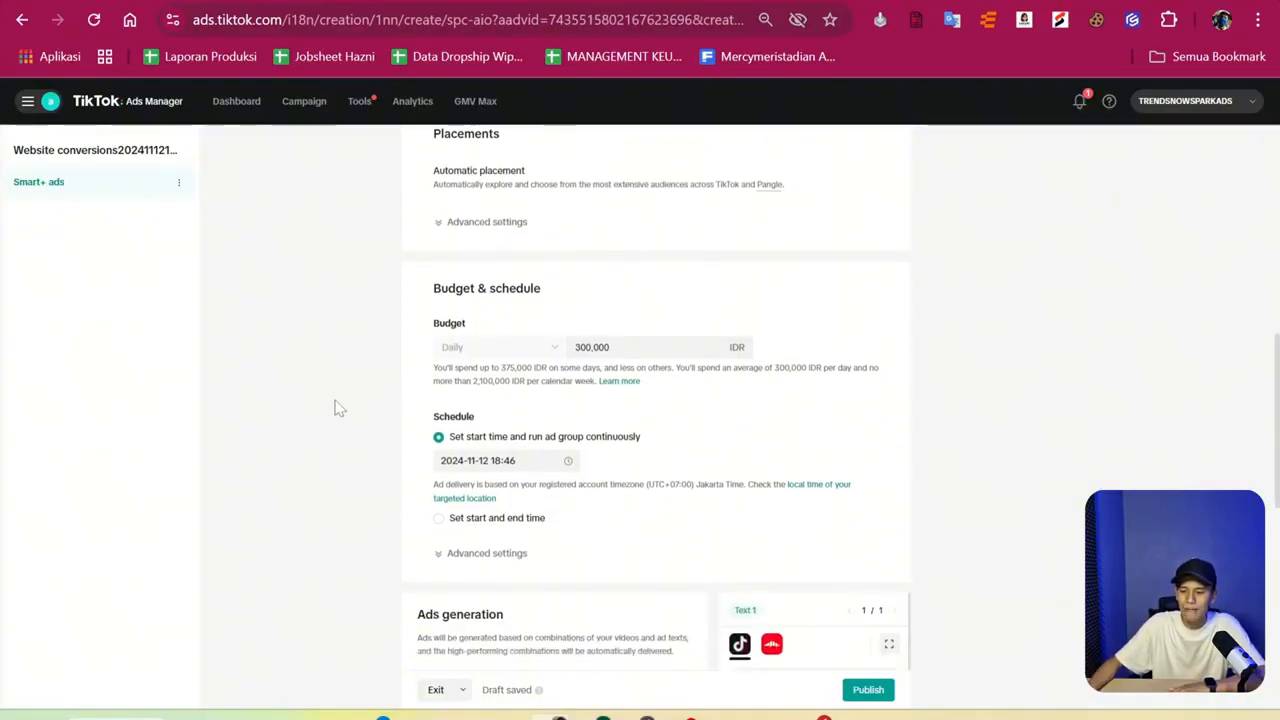
drag(690, 347, 550, 348)
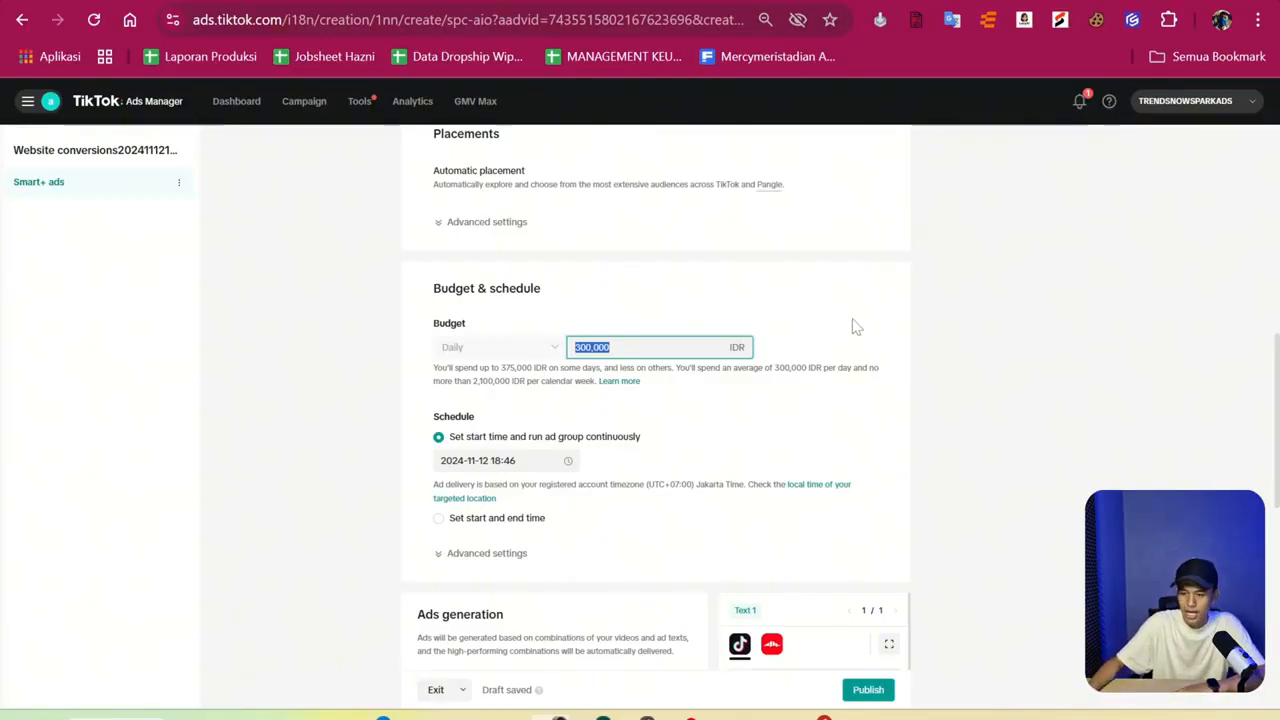
click(852, 323)
Try delivering the ad as Spark Ads through a TikTok account, using authorized posts as the source.
scroll(700, 370, down, 5)
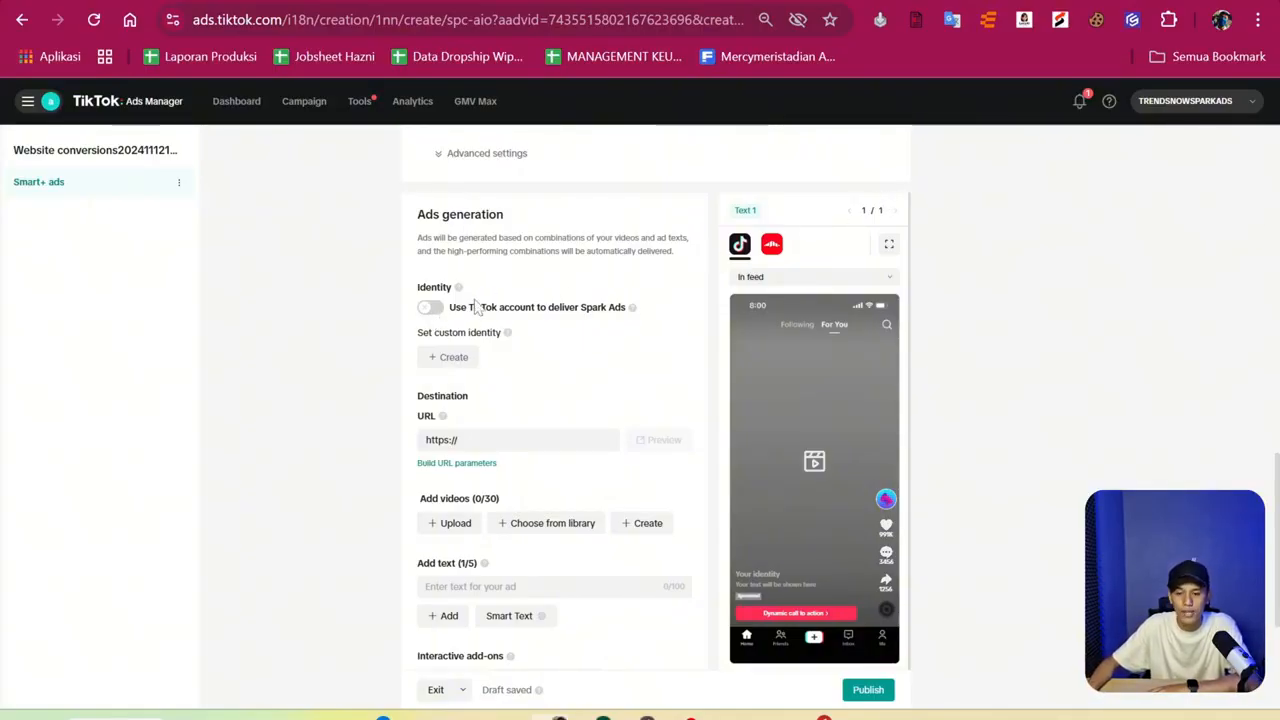
click(427, 311)
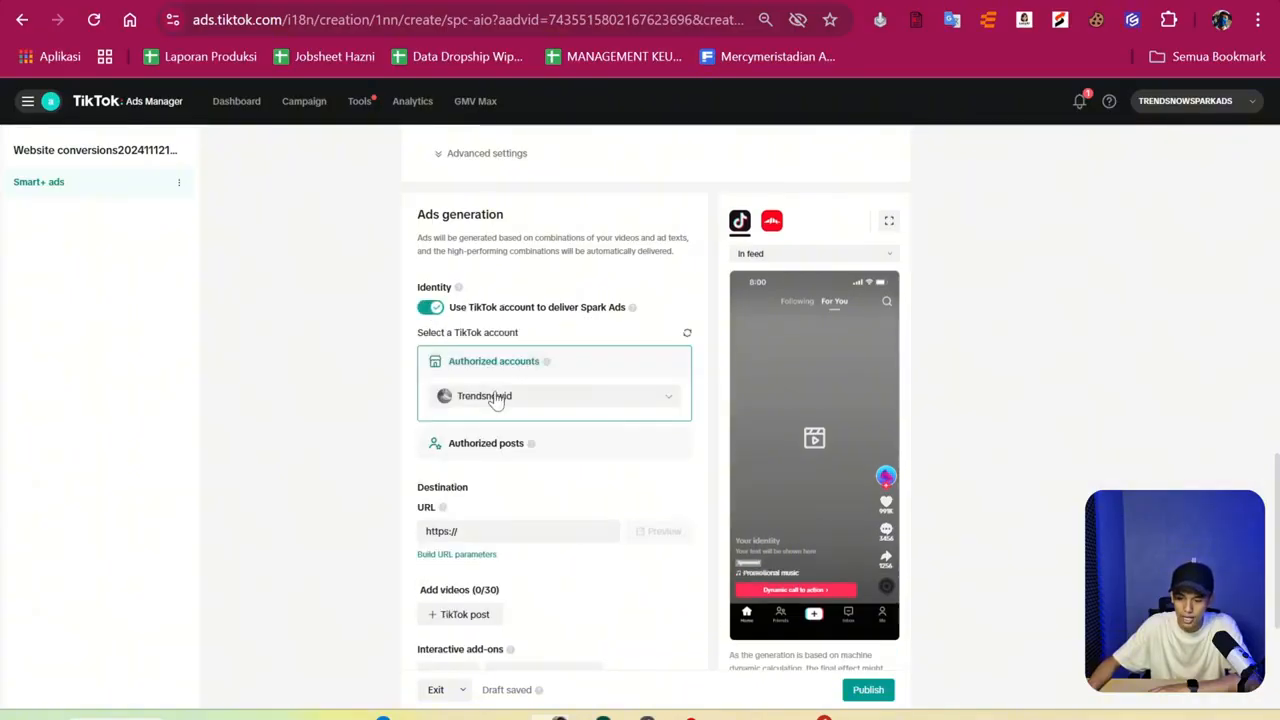
click(489, 450)
triple_click(450, 401)
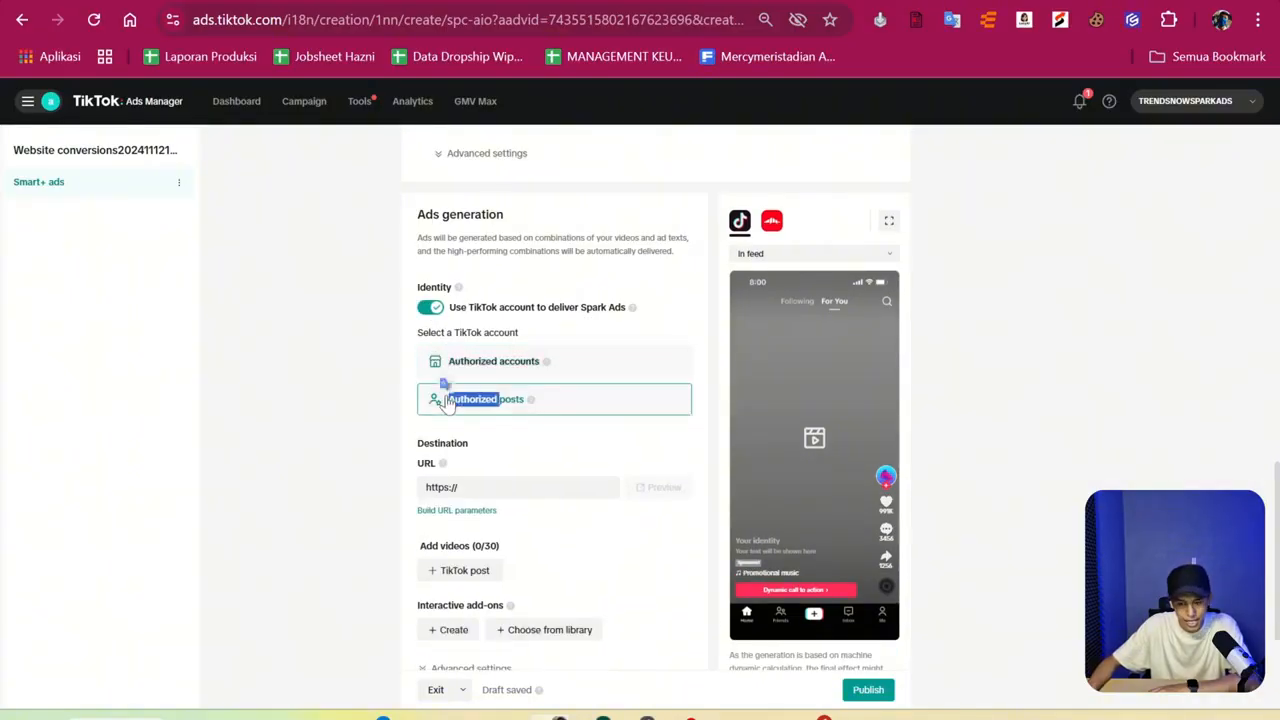
click(935, 216)
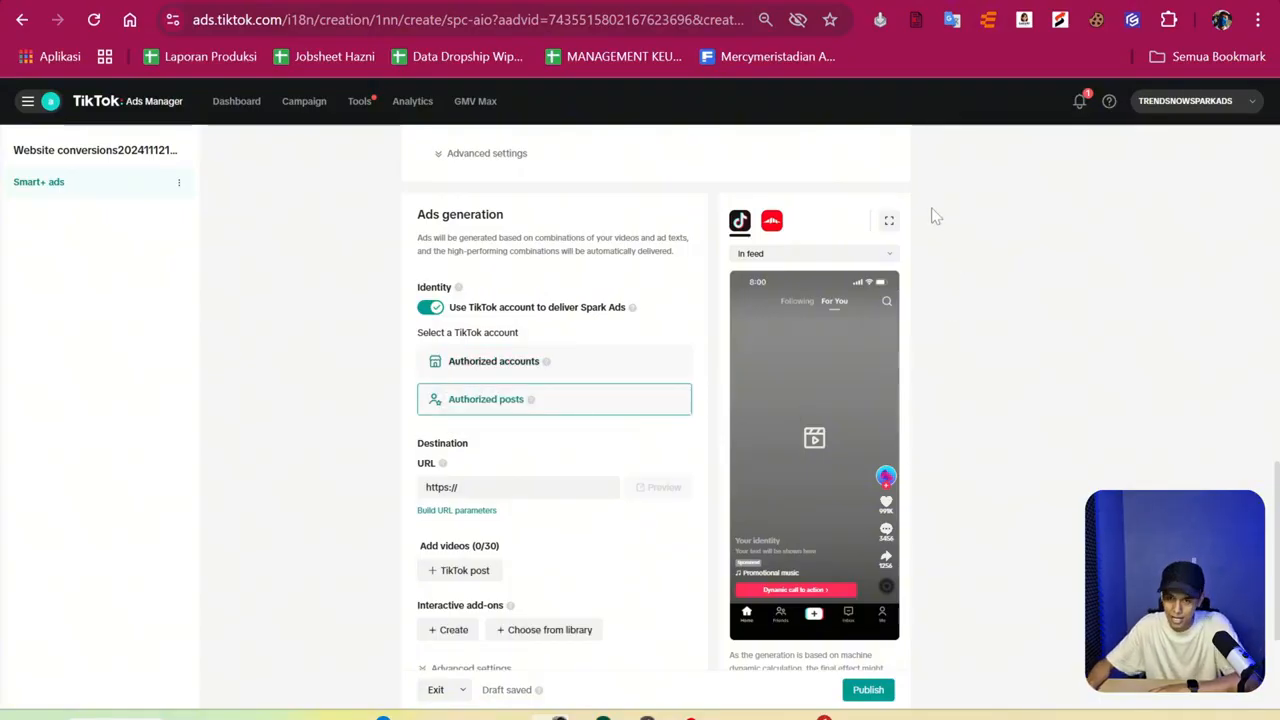
click(432, 307)
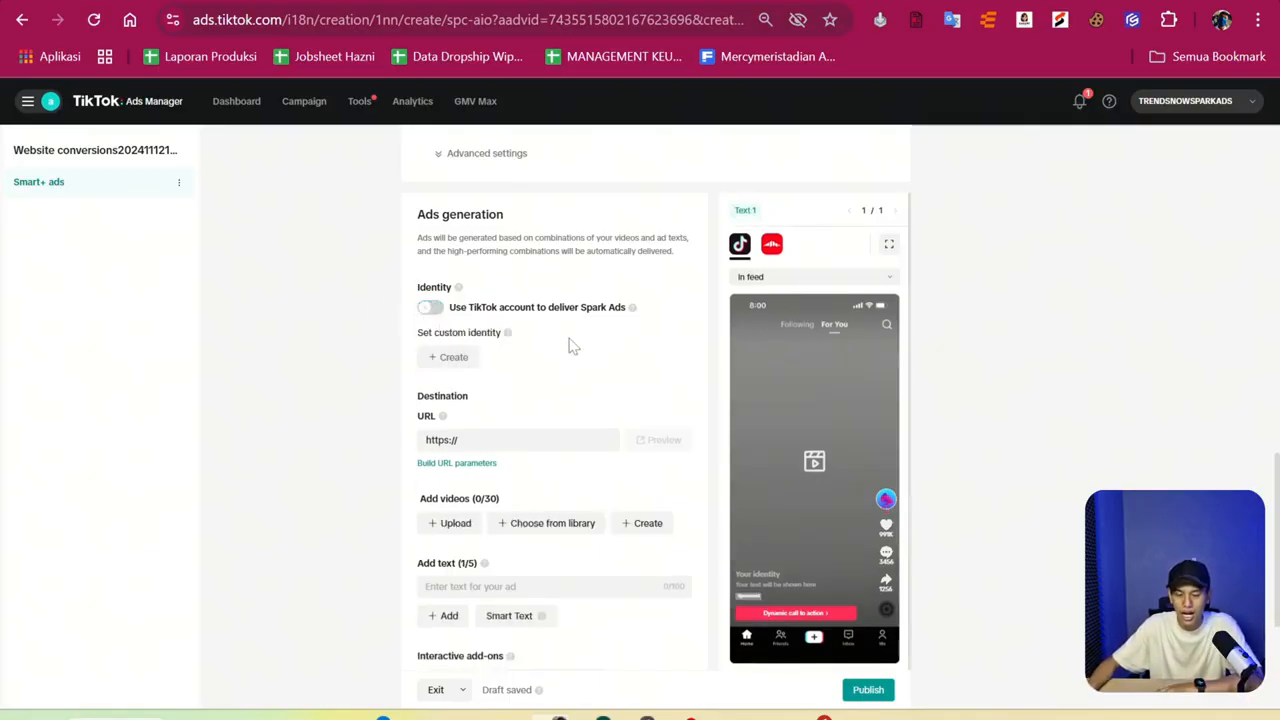
Set the ad's destination URL to the copied lynk.id product page link.
click(470, 440)
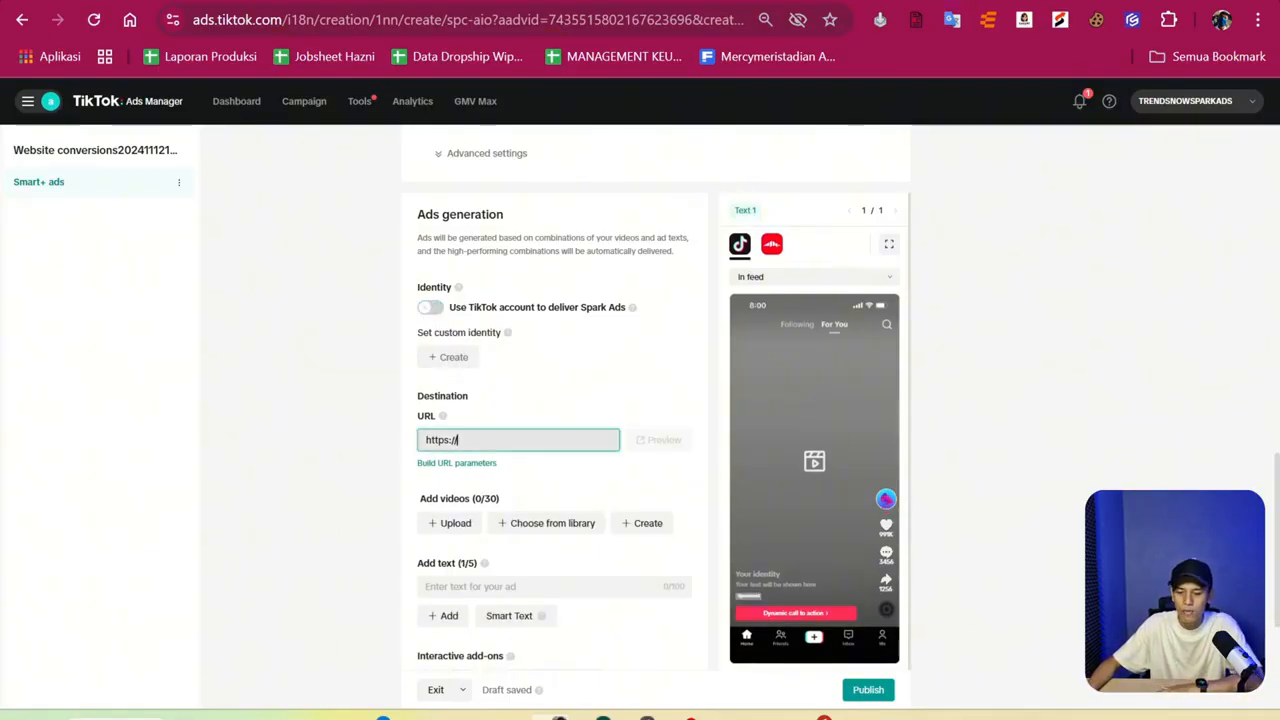
text(https://lynk.id/adanghdyt/XgwMVq4)
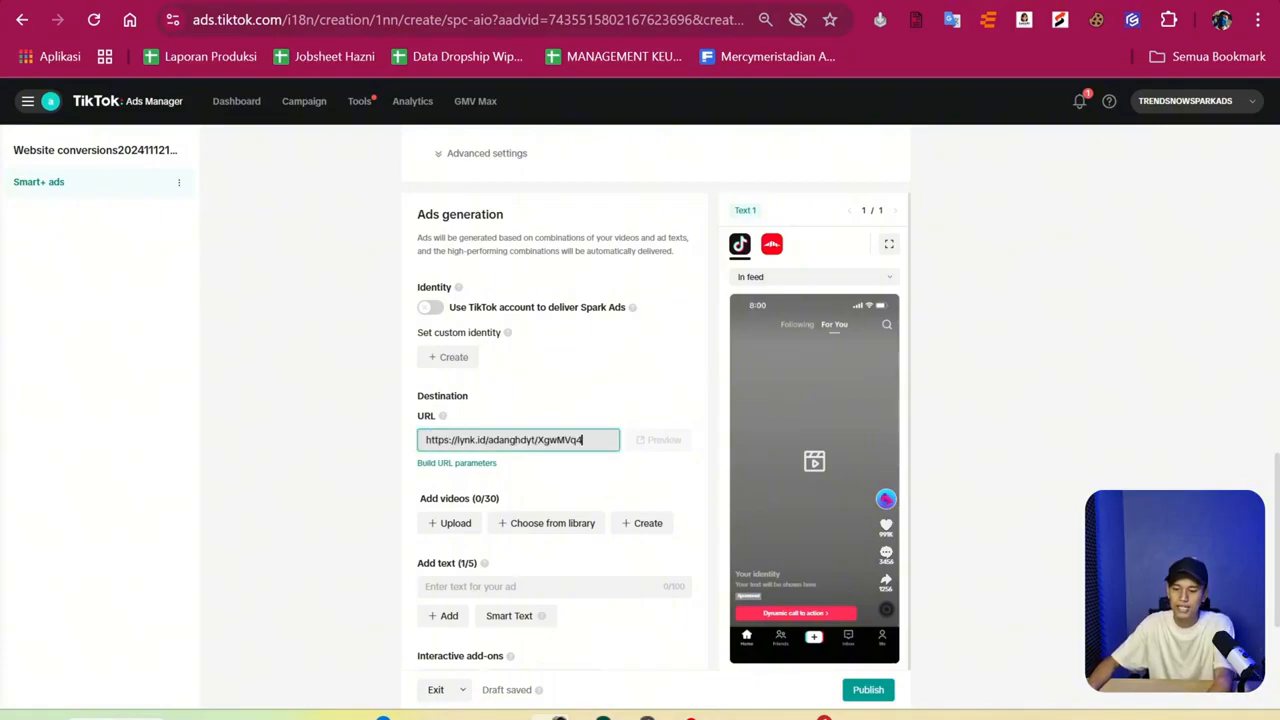
click(574, 489)
scroll(574, 489, down, 2)
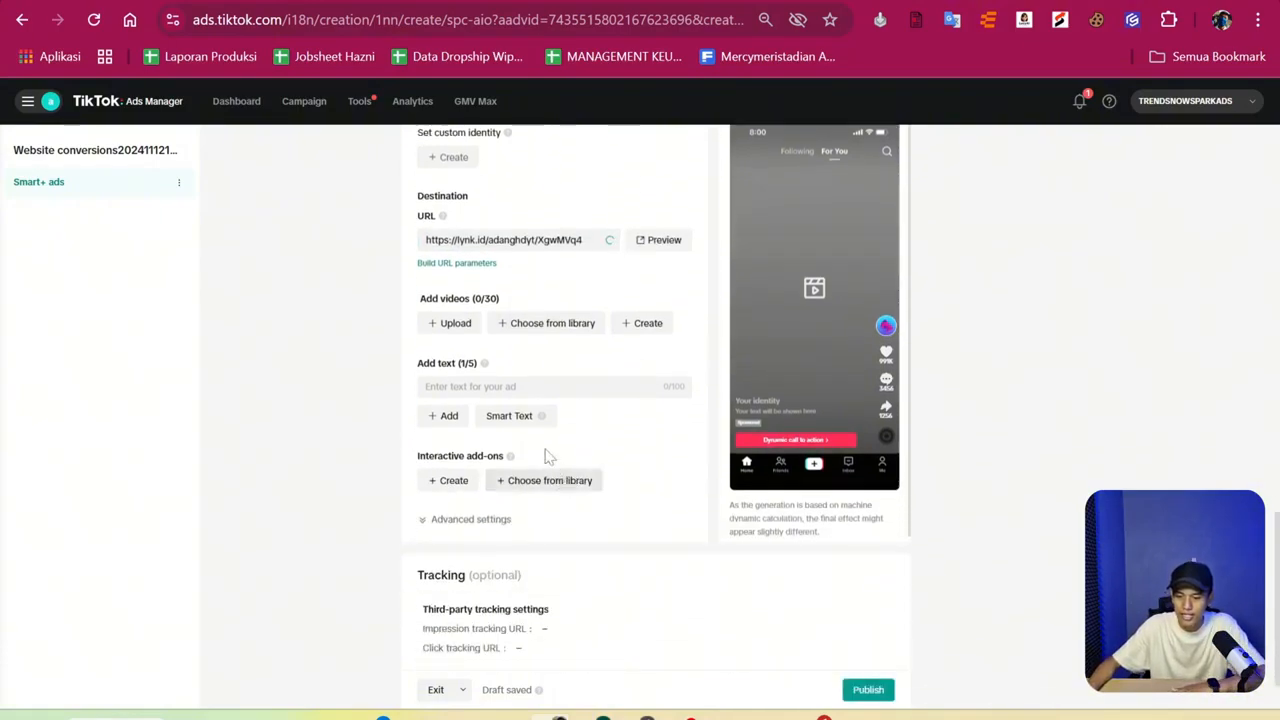
click(432, 323)
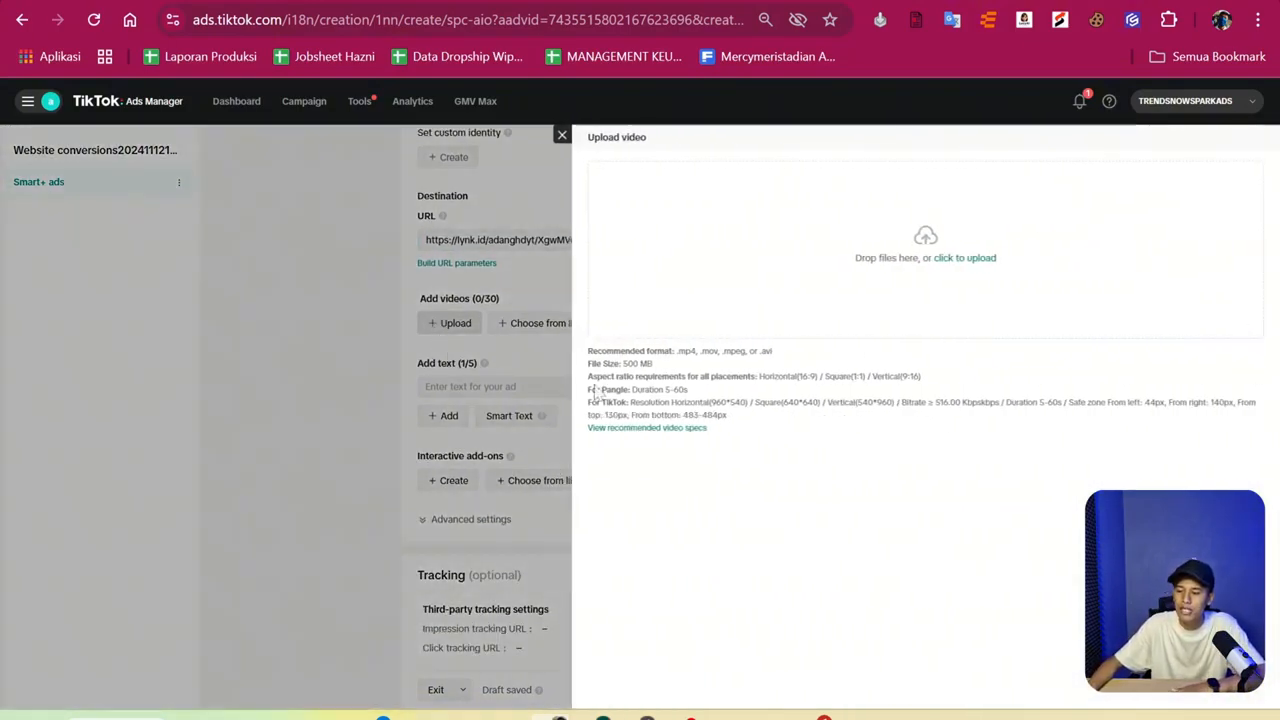
click(948, 259)
scroll(233, 250, down, 5)
scroll(233, 250, down, 1)
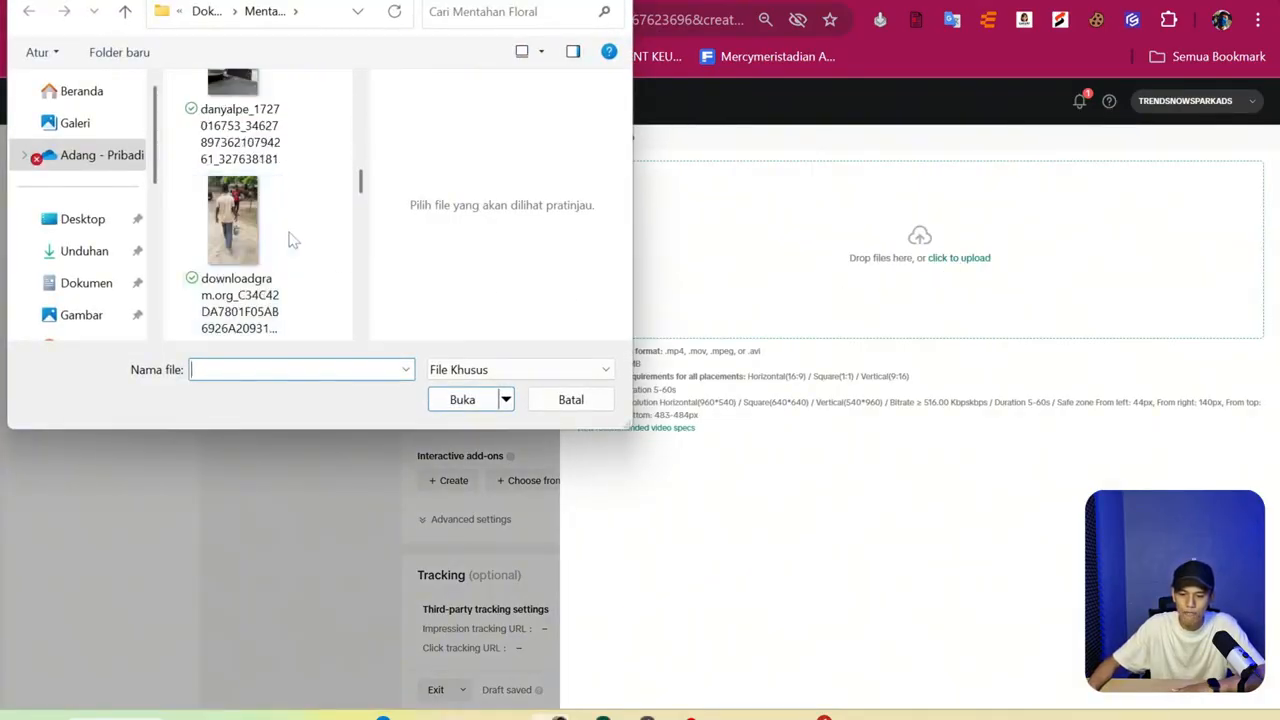
click(220, 145)
click(452, 400)
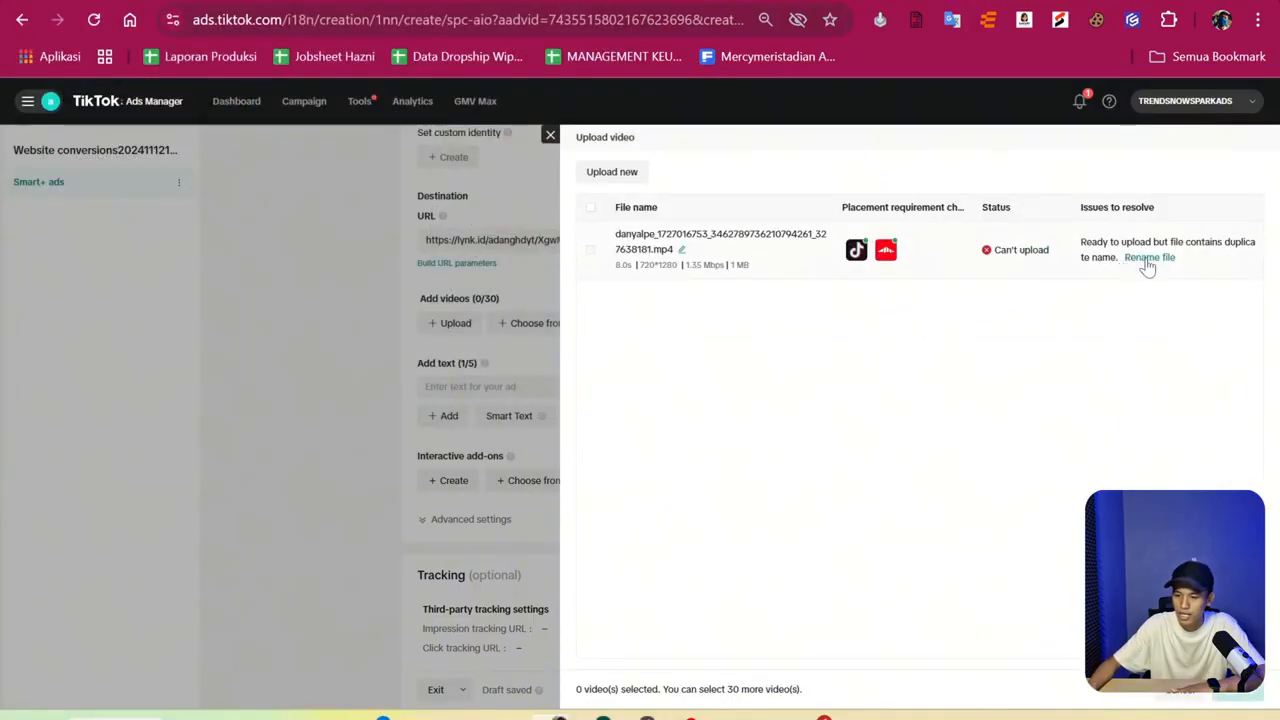
Rename the duplicate-named video in the upload list to "test" and confirm adding it to the ad.
click(1146, 259)
key(ctrl+a)
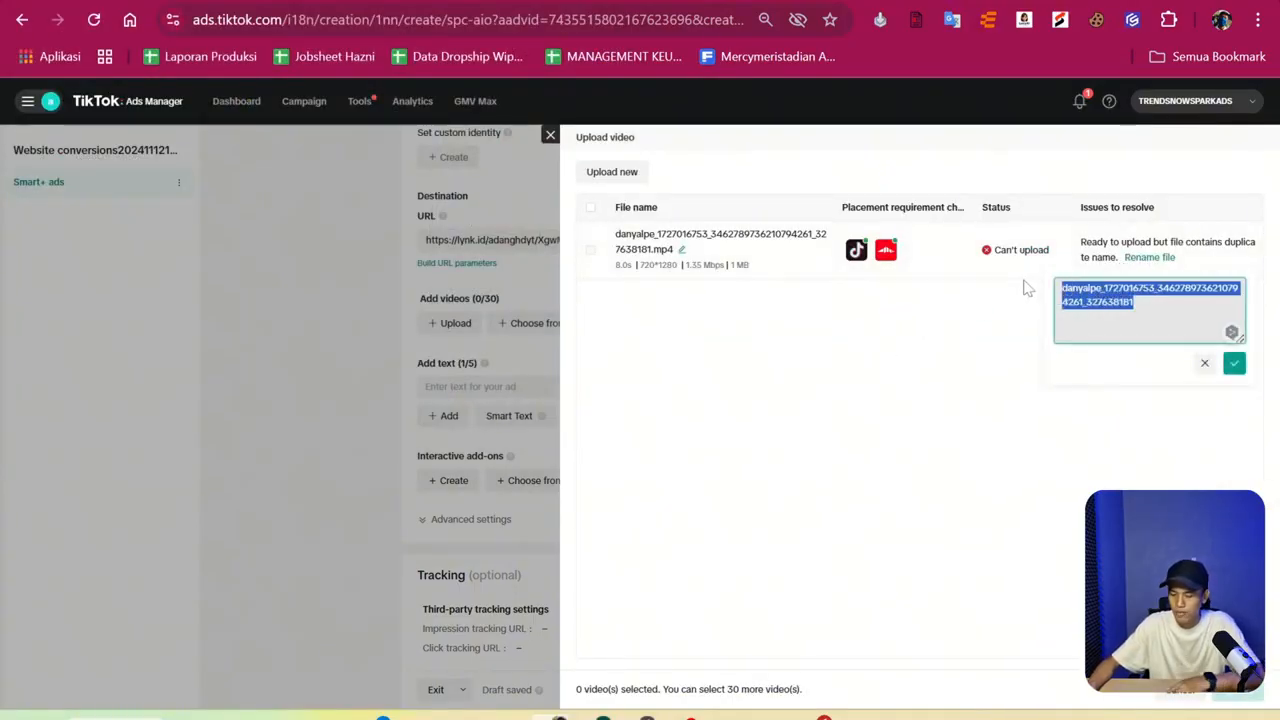
click(1026, 286)
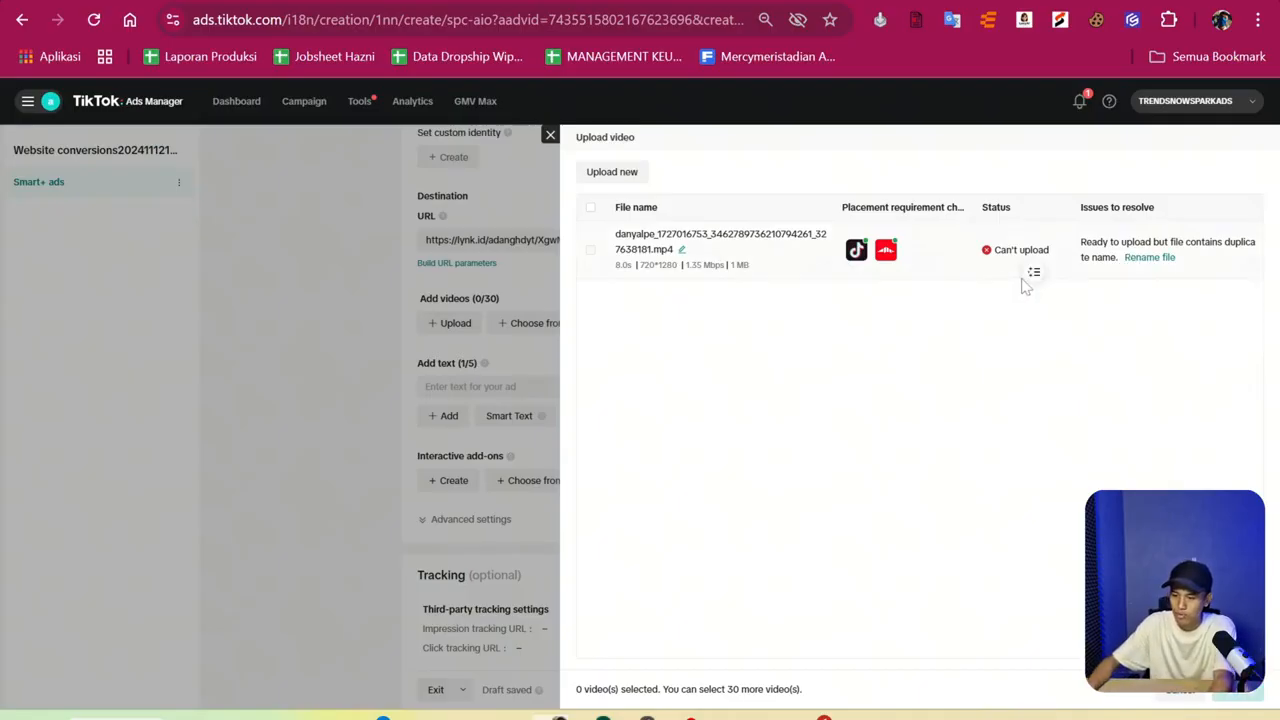
click(681, 250)
key(ctrl+a)
text(test)
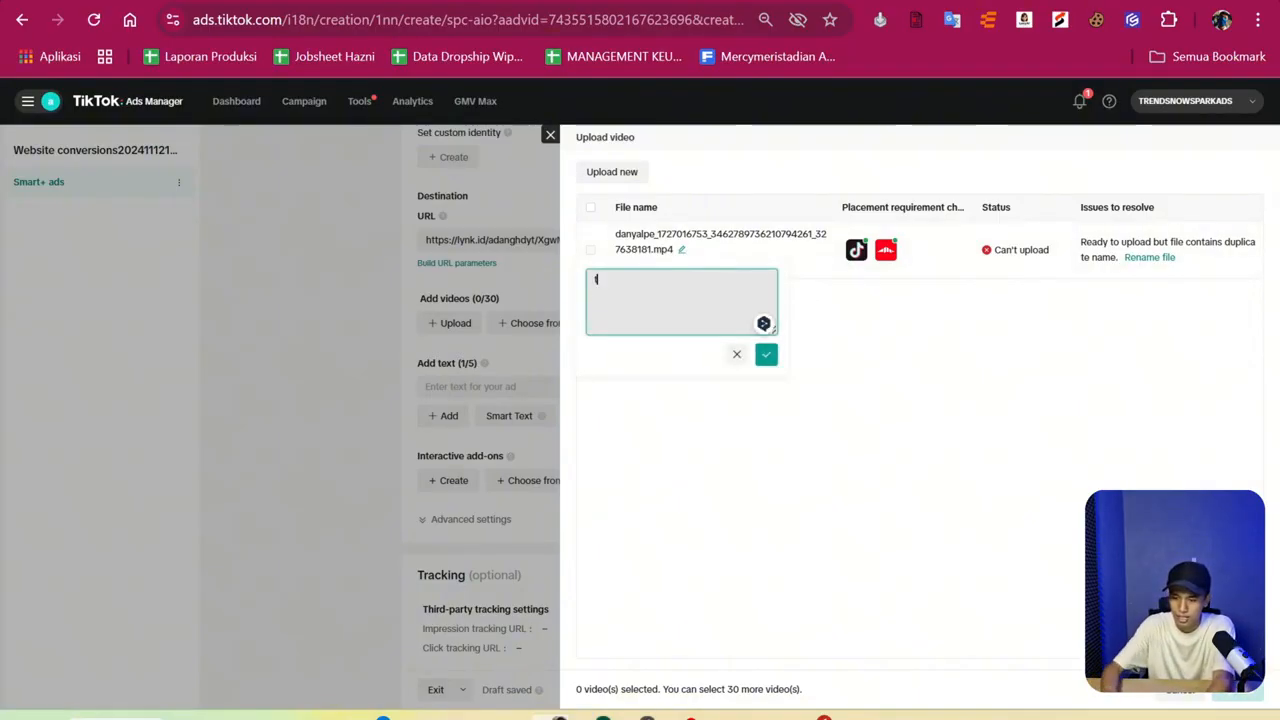
click(766, 356)
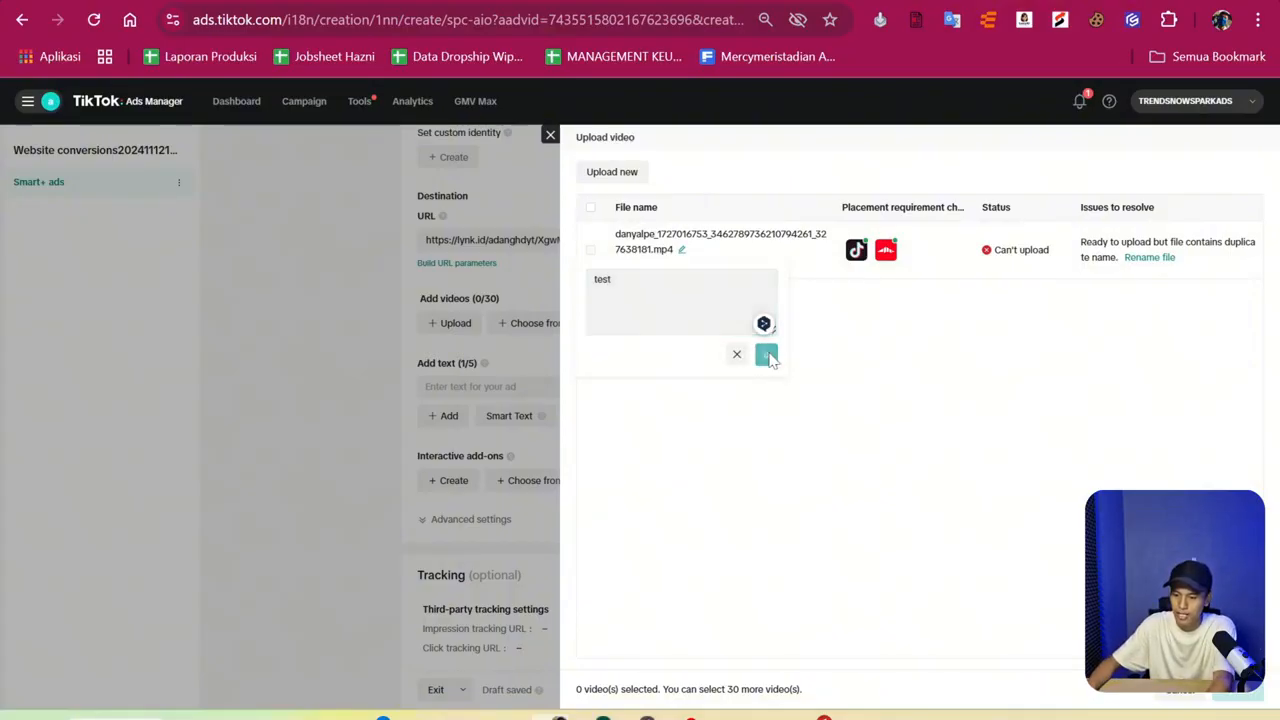
click(1220, 695)
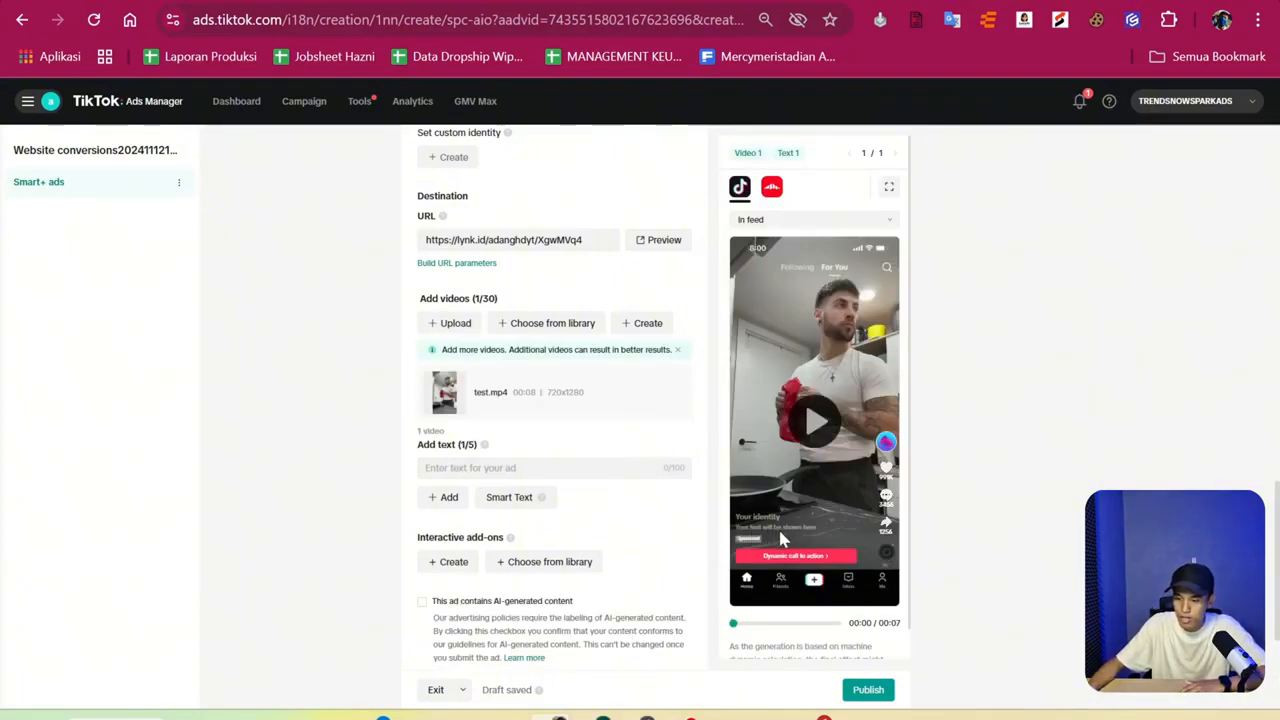
Enter "Buruan Sebelum Kehabisan!" as the ad text.
click(472, 468)
key(Caps_Lock)
text(B)
key(Caps_Lock)
text(uruan Sebelum)
key(Caps_Lock)
text(K)
key(Caps_Lock)
text(eh)
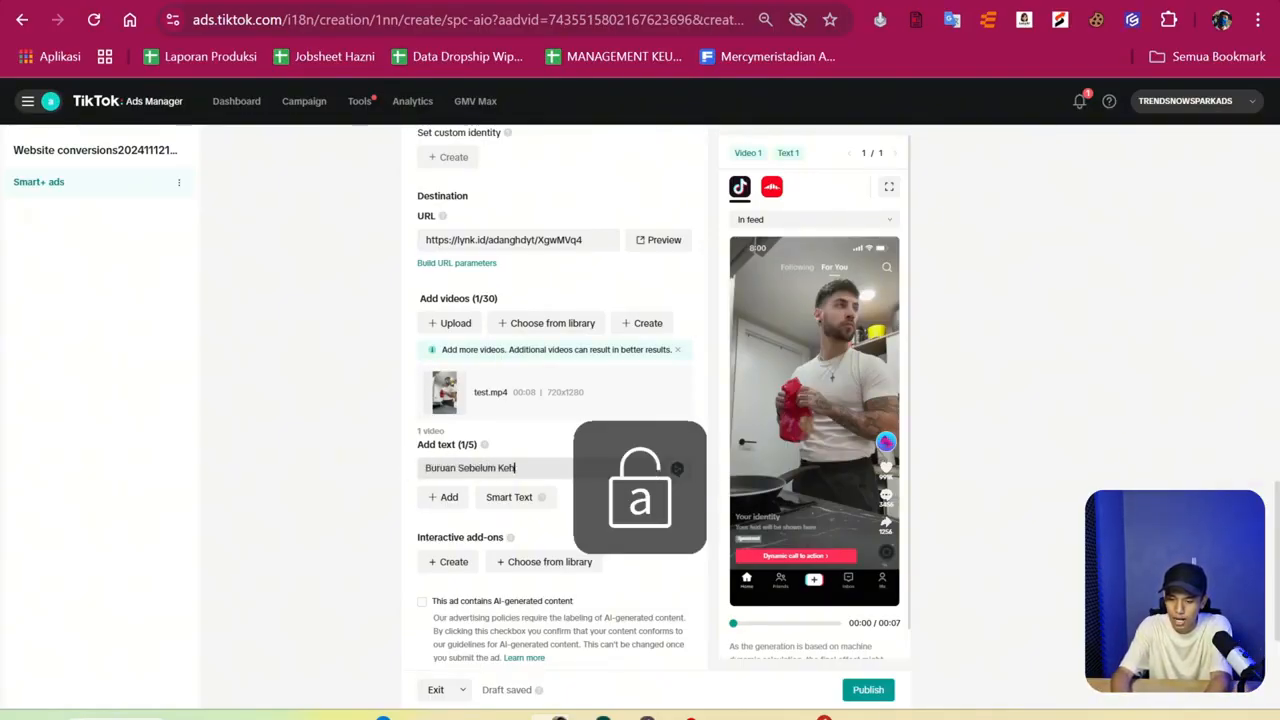
text(abisan!)
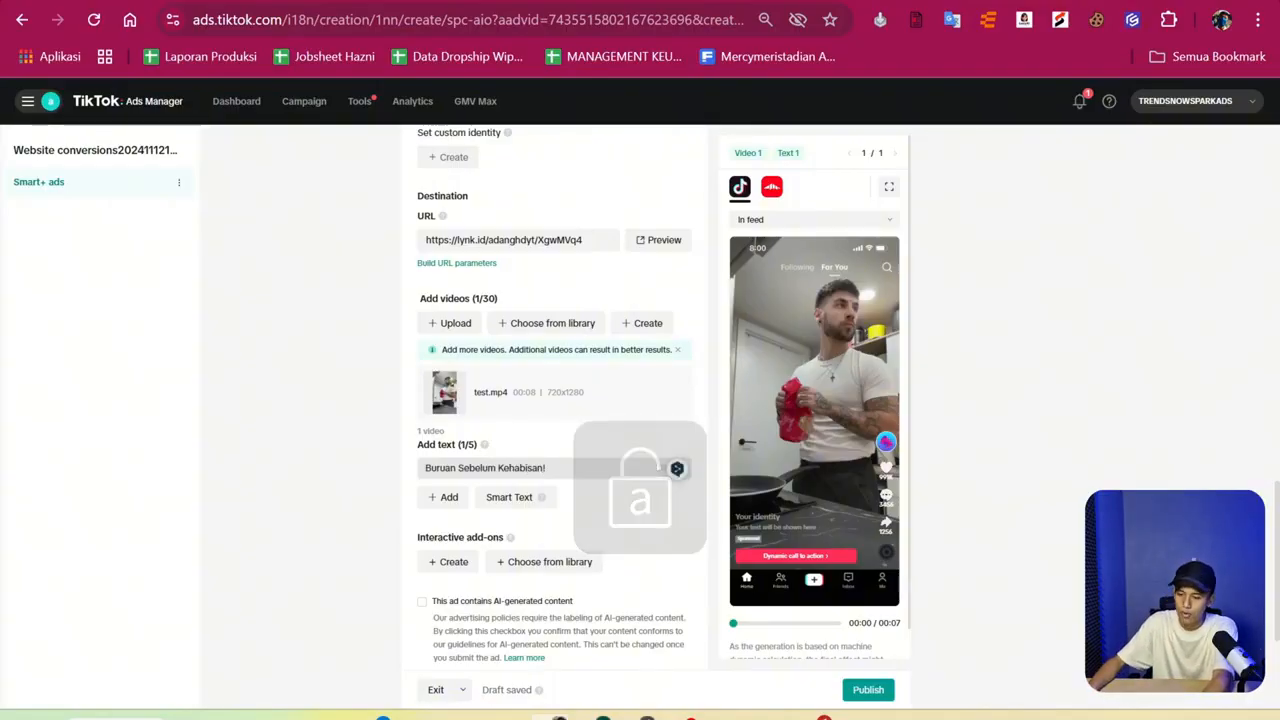
click(948, 545)
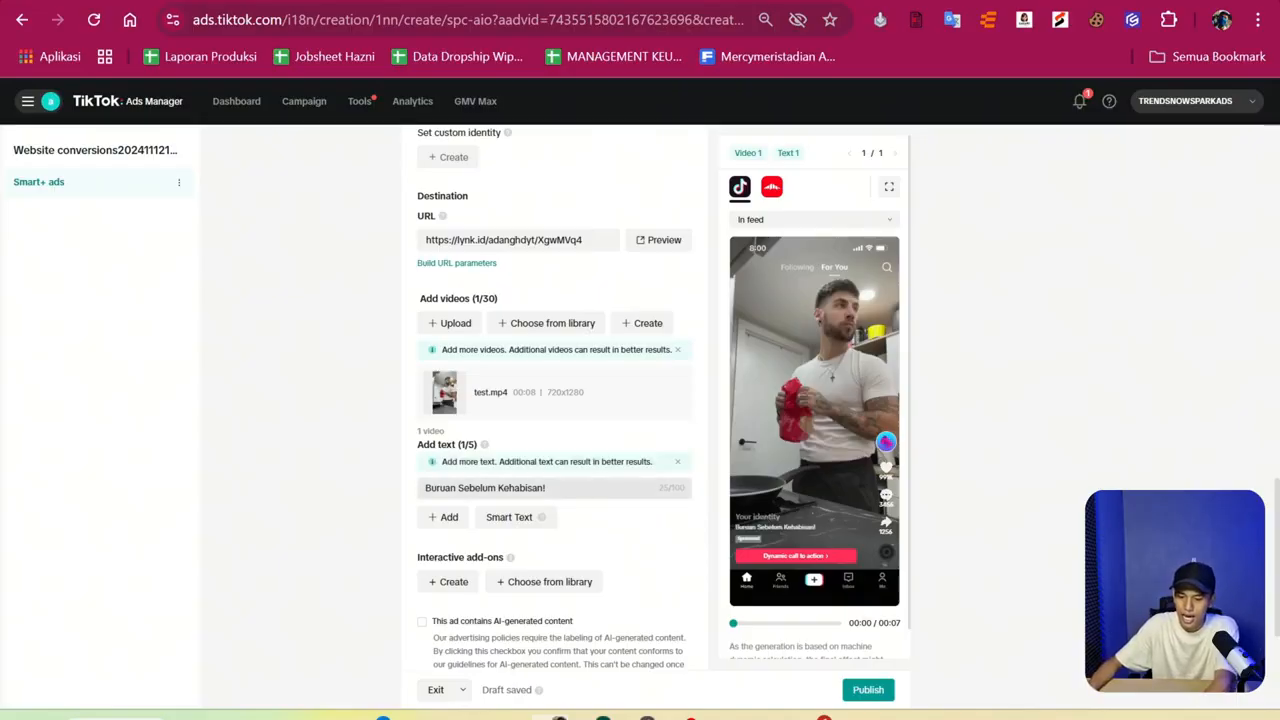
Review the ad's creative, add-on and tracking settings, and return to the Ads Manager dashboard without publishing.
scroll(645, 485, down, 2)
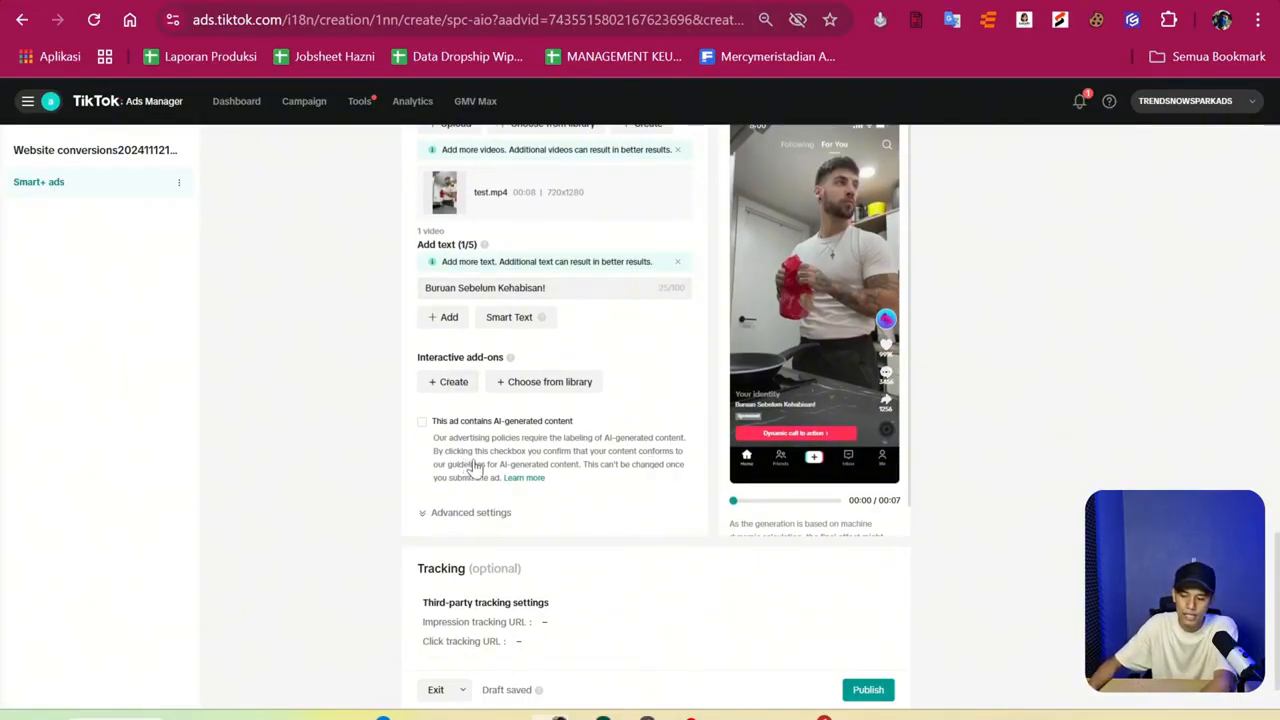
scroll(950, 345, up, 1)
scroll(955, 345, up, 1)
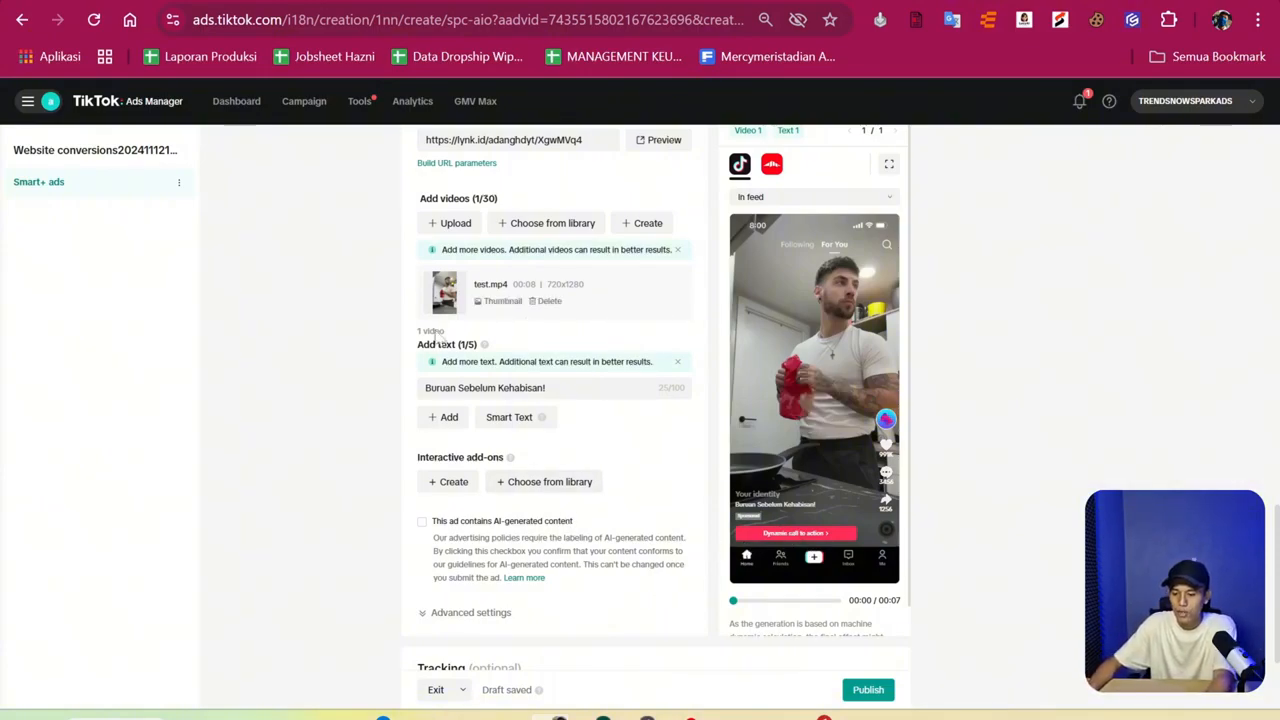
scroll(911, 634, down, 1)
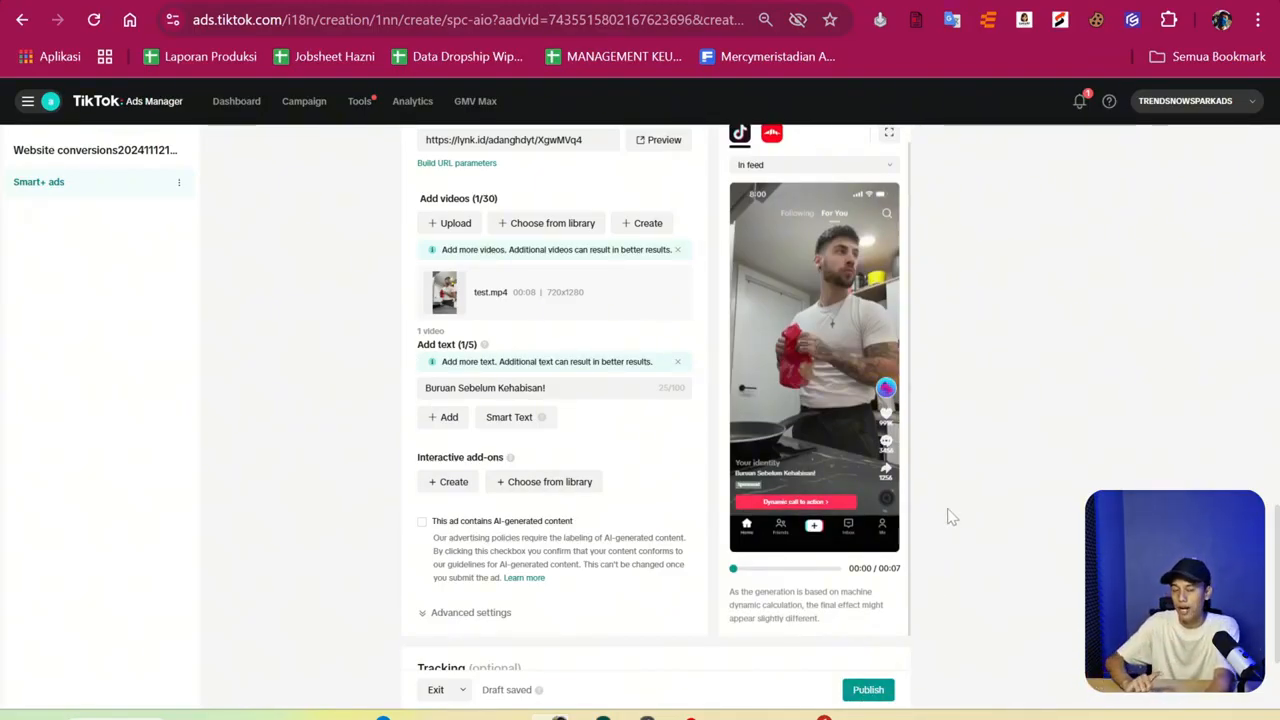
click(236, 101)
click(718, 443)
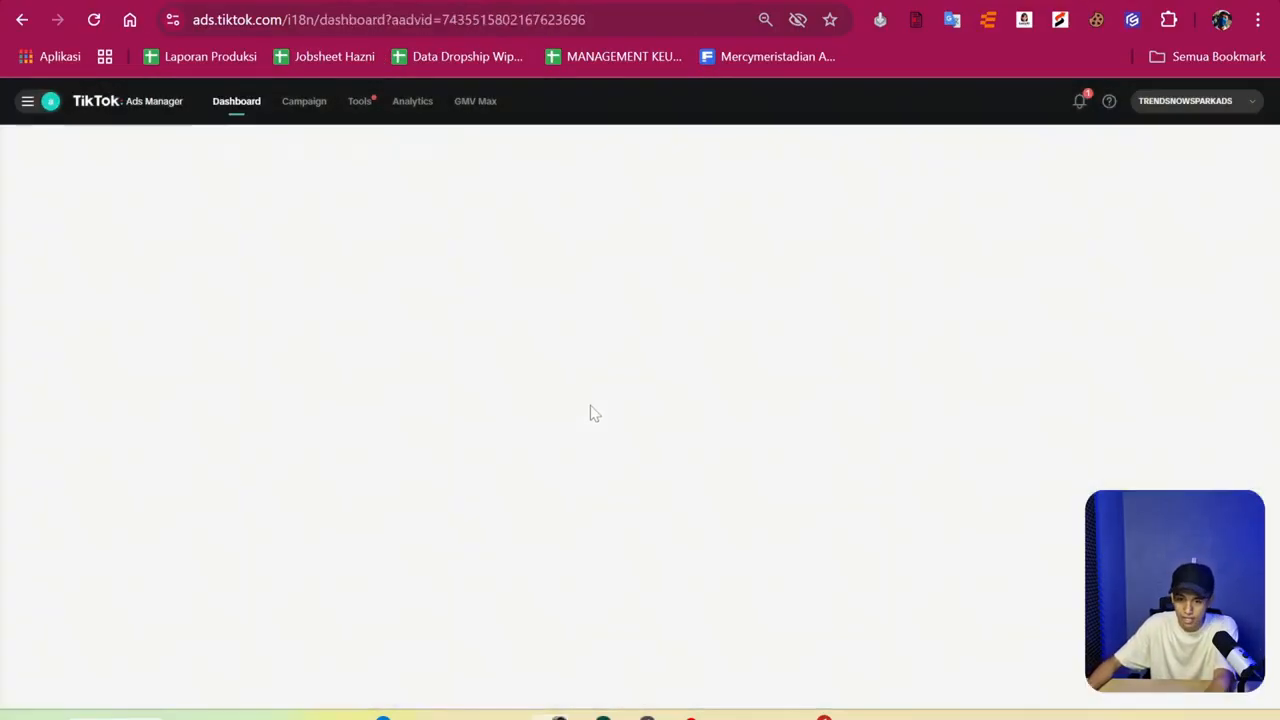
Start a new campaign with the Product sales objective, use Catalog as the product source, and continue to the ad group settings.
click(1014, 172)
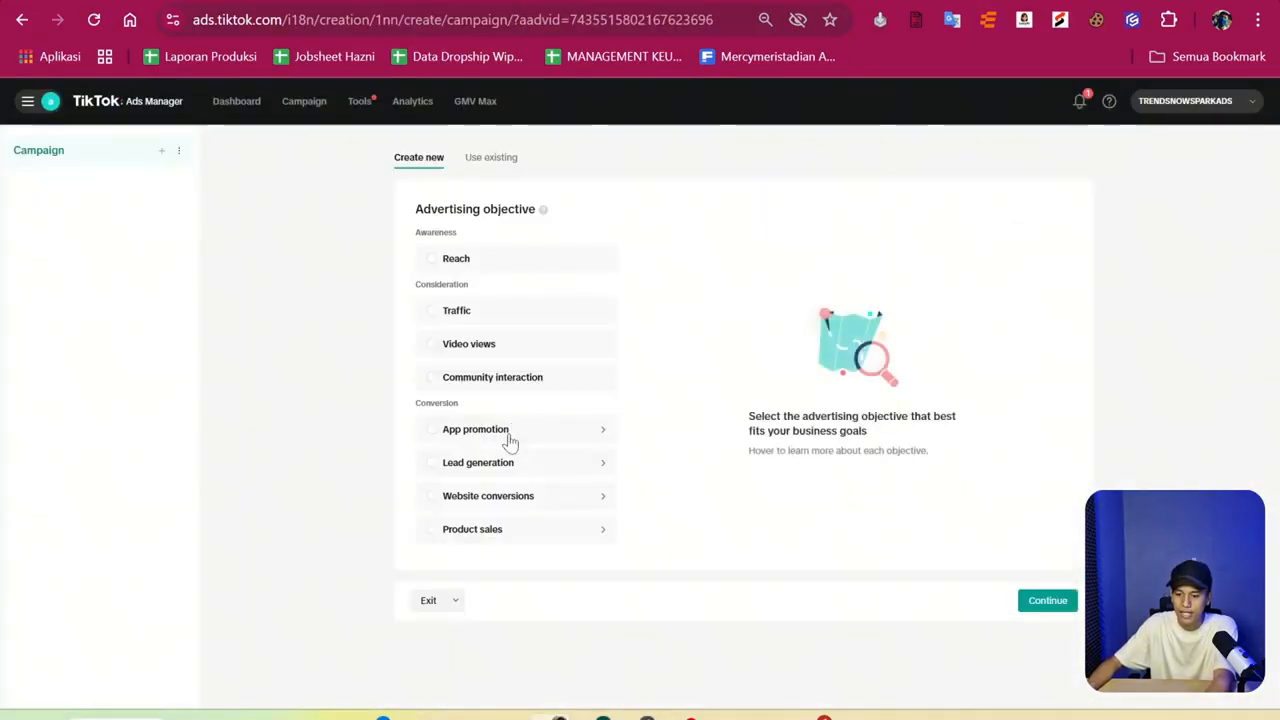
click(506, 432)
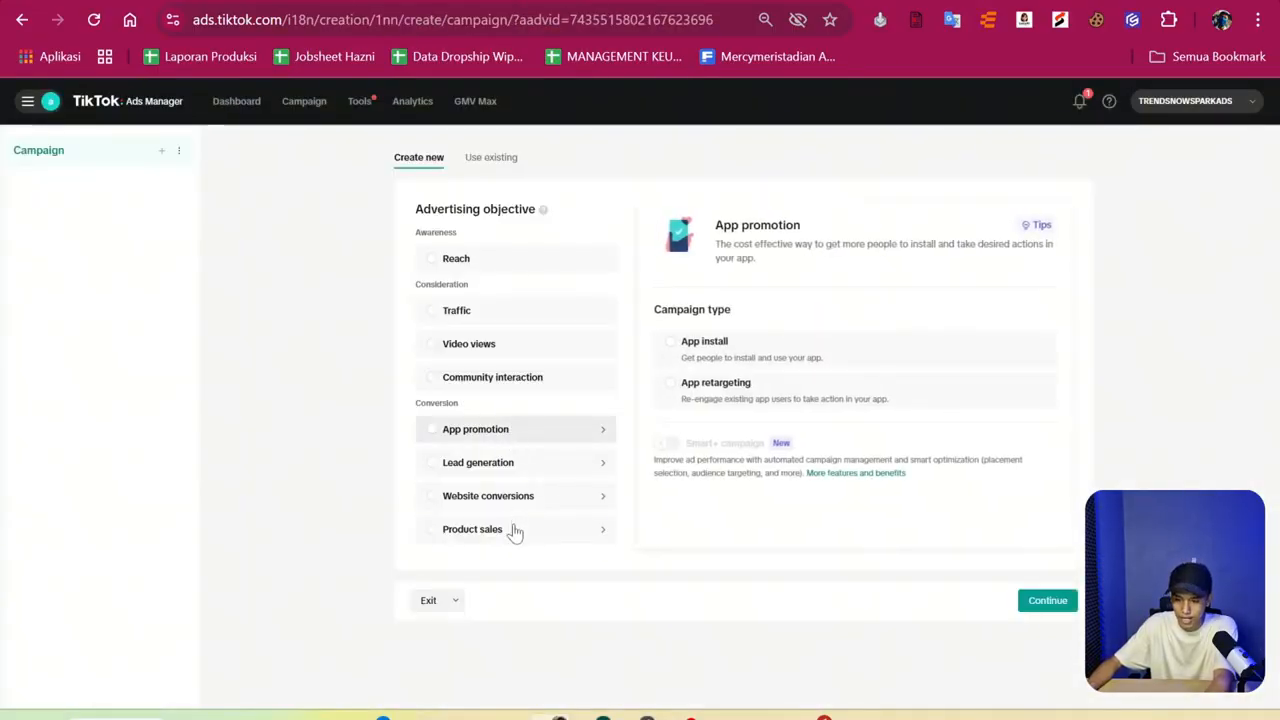
click(514, 529)
click(748, 352)
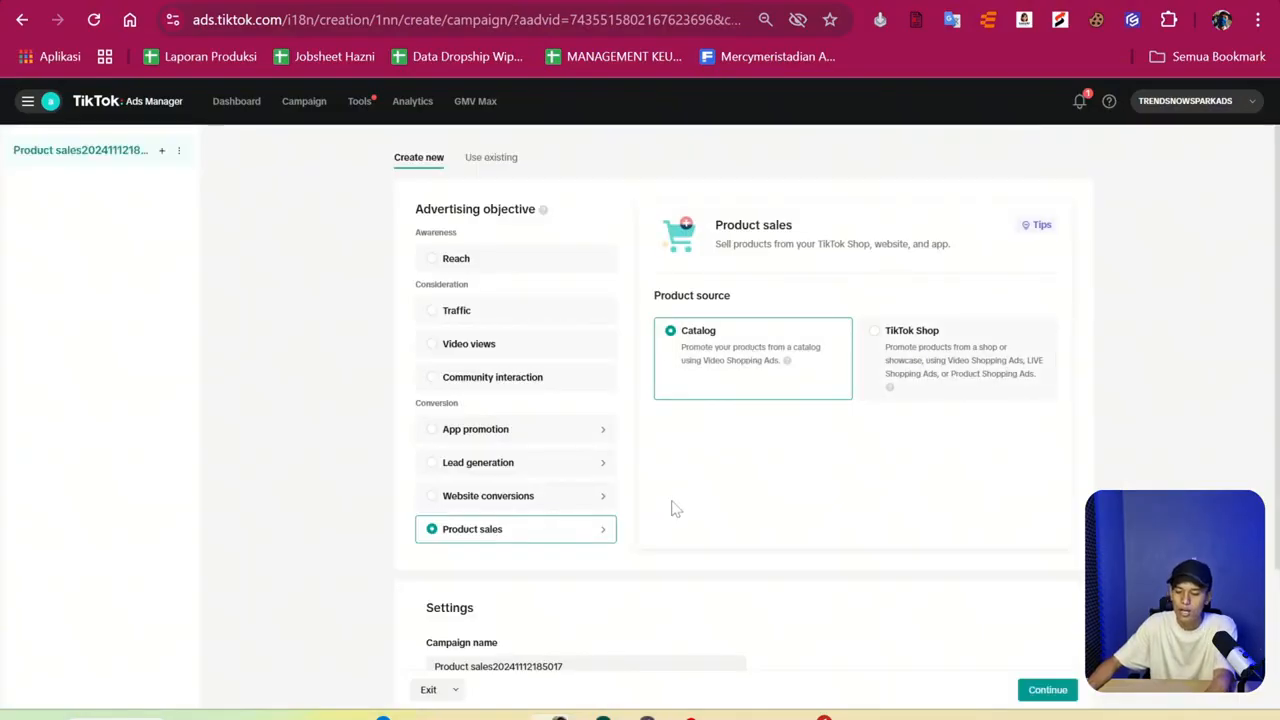
scroll(672, 509, down, 2)
click(1066, 690)
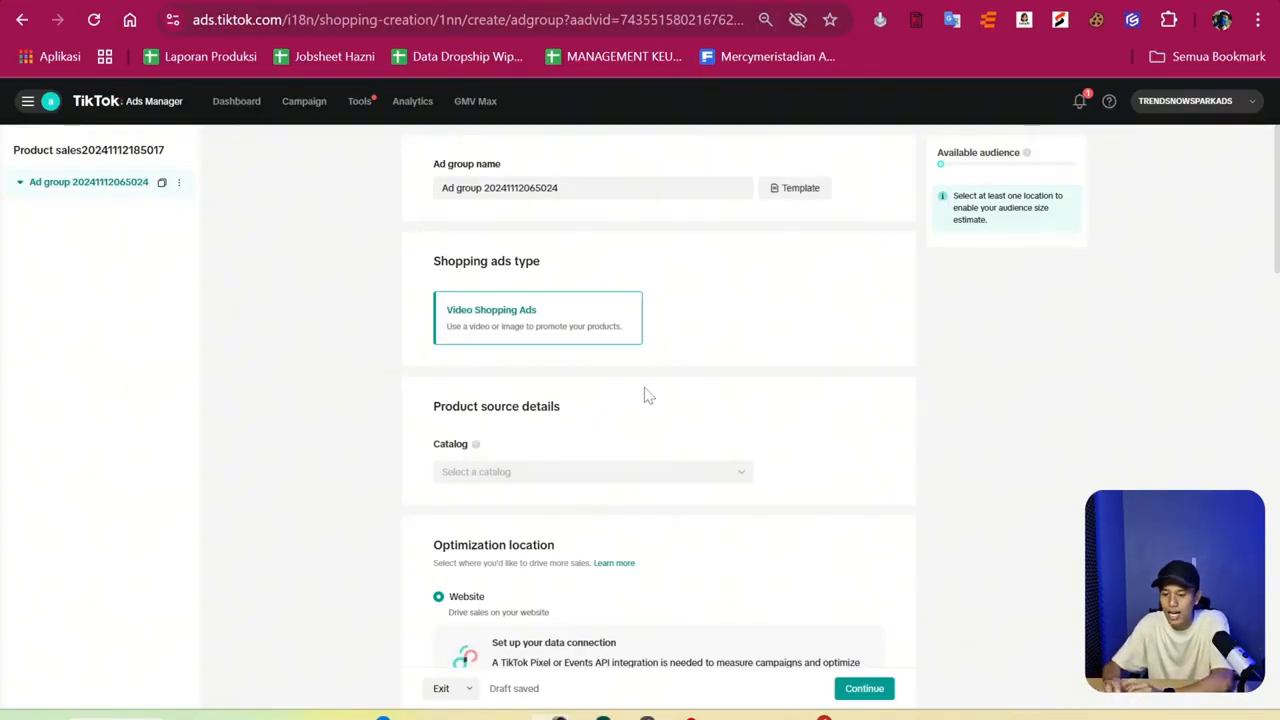
Check which catalogs can be chosen in the ad group's product source details.
scroll(766, 337, down, 3)
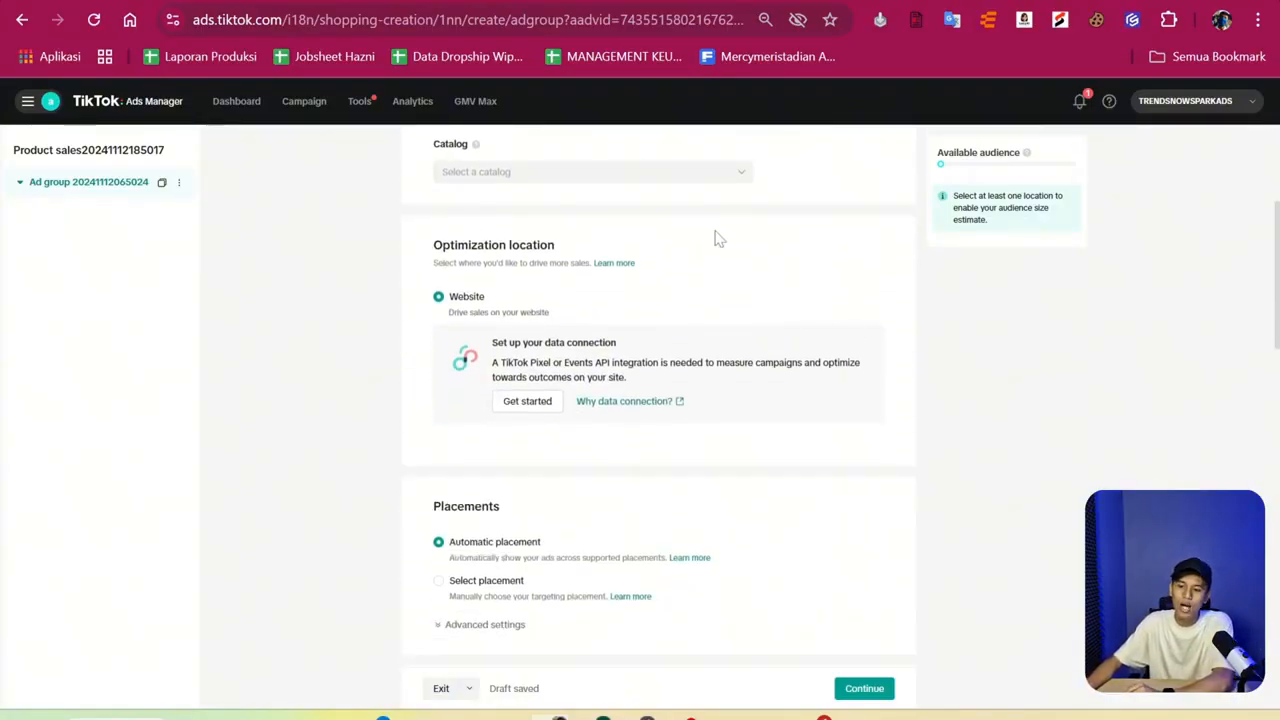
click(672, 174)
click(834, 264)
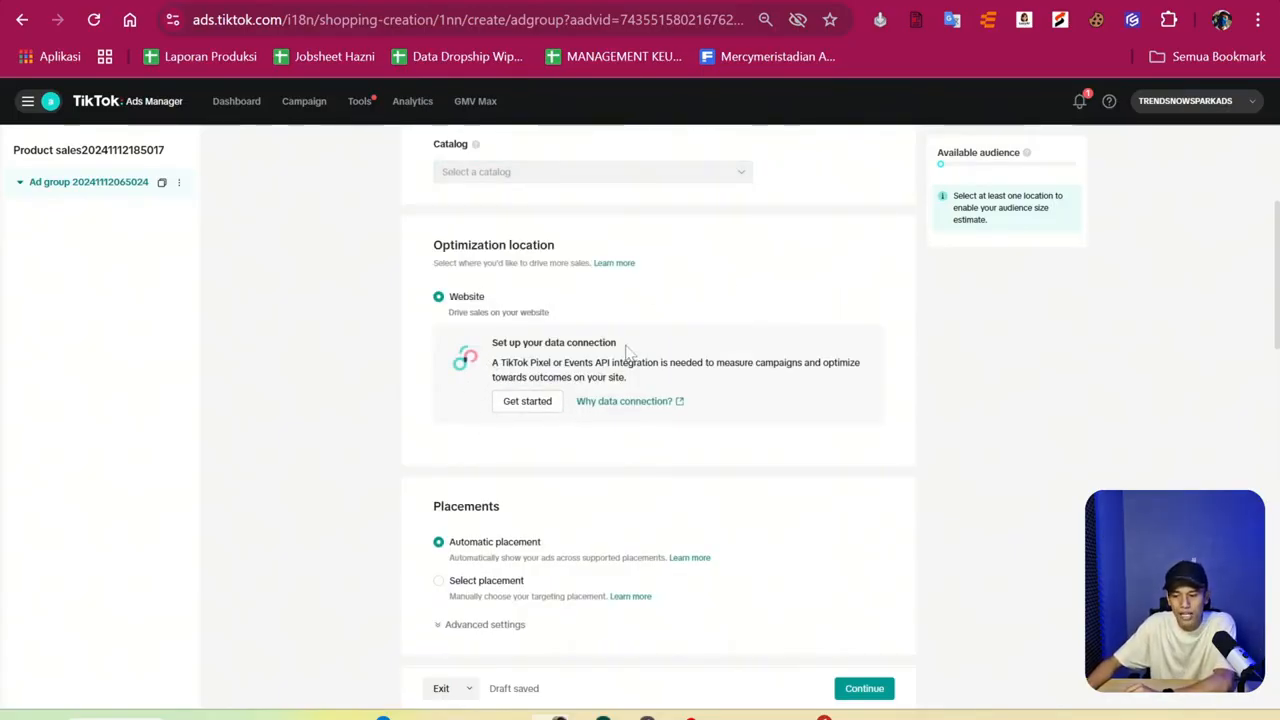
Switch the ad group to manual placement and exclude Pangle so ads run only on TikTok.
scroll(774, 306, up, 2)
scroll(779, 306, down, 3)
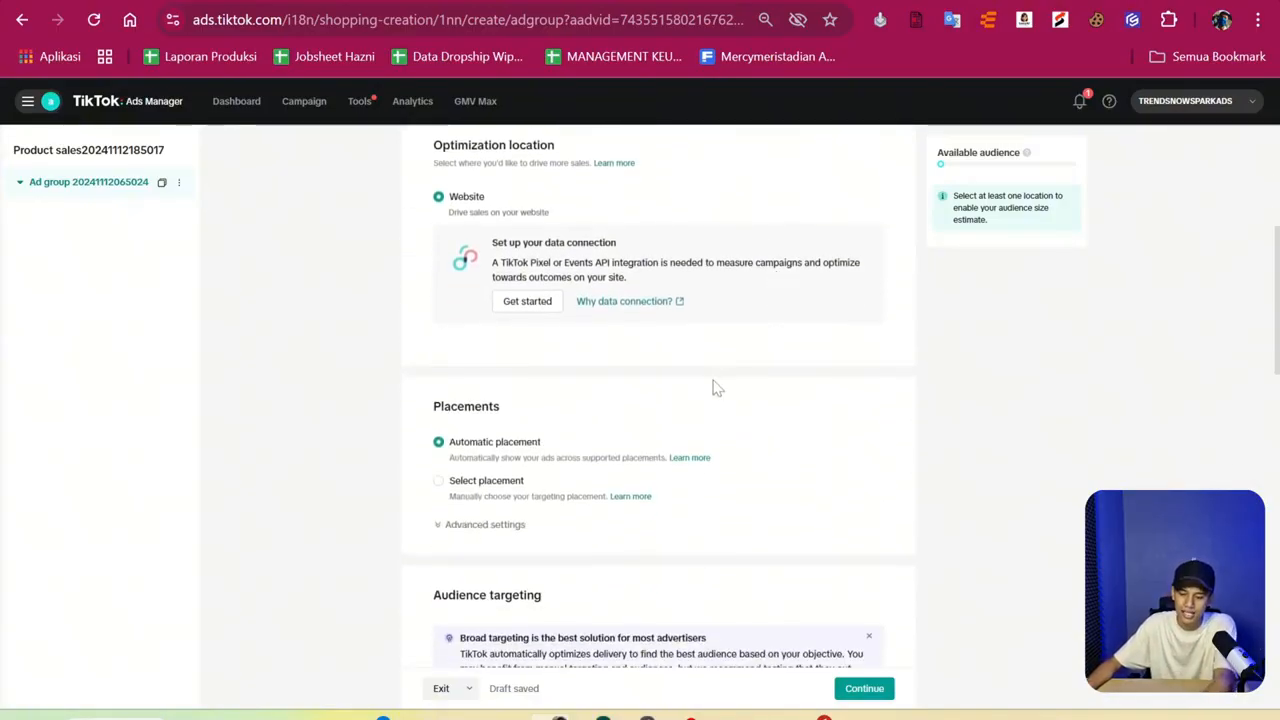
scroll(730, 392, down, 2)
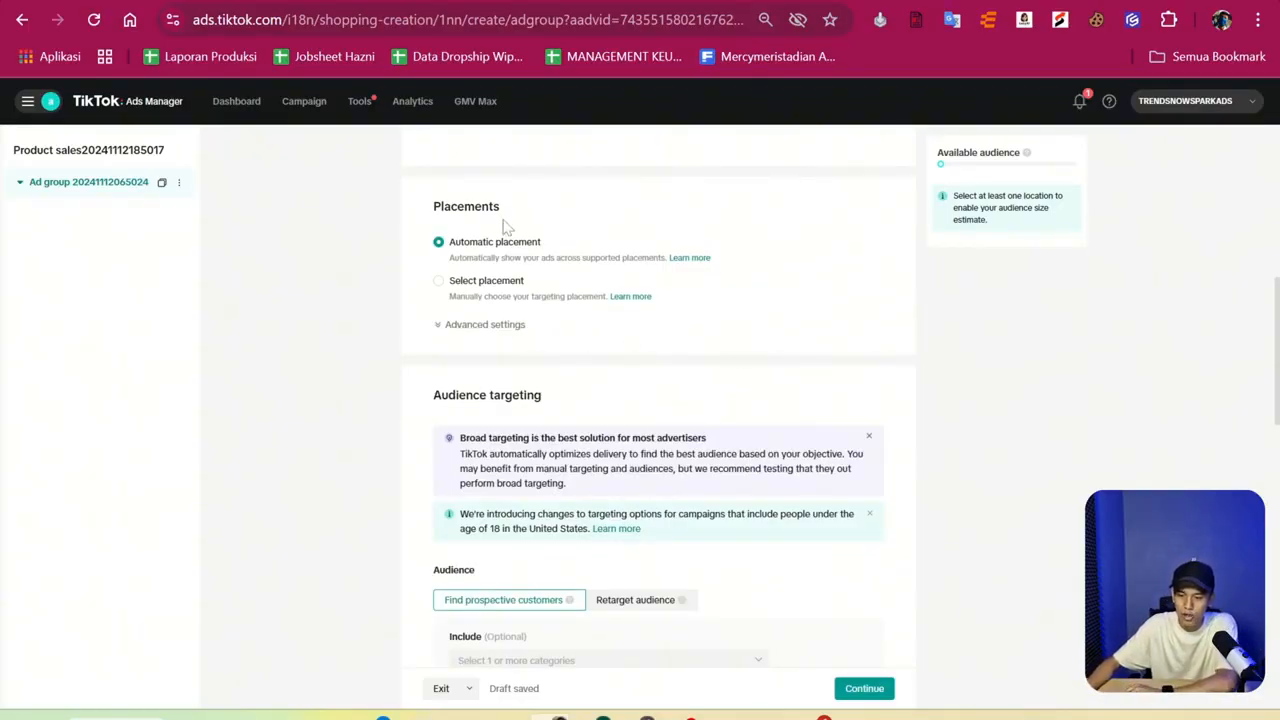
click(488, 288)
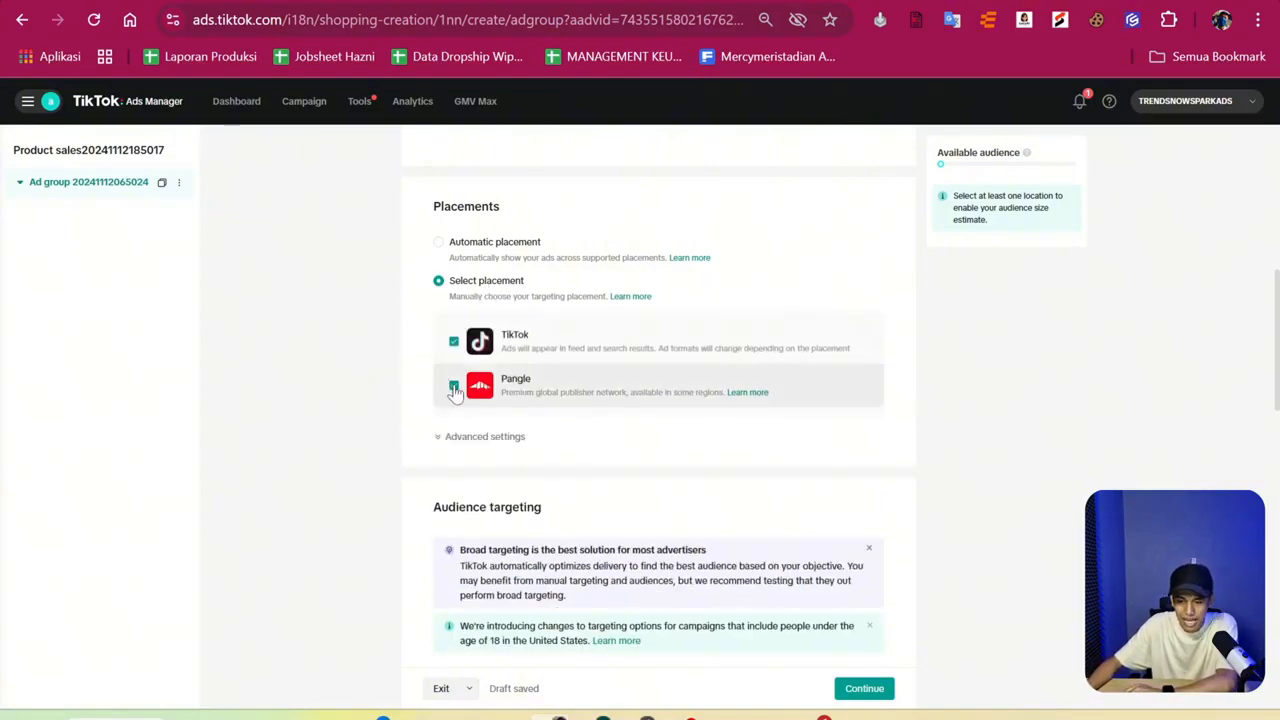
click(453, 385)
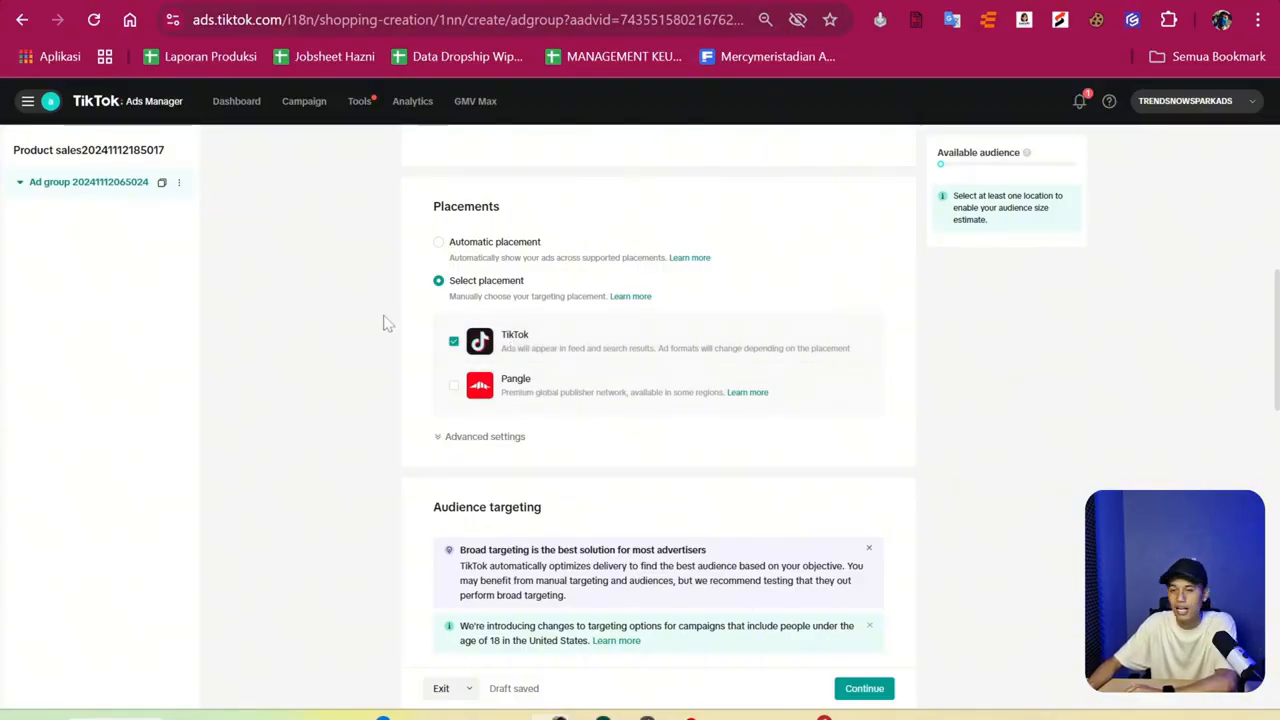
Look at the Retarget audience options and return the audience to Find prospective customers.
scroll(457, 346, down, 4)
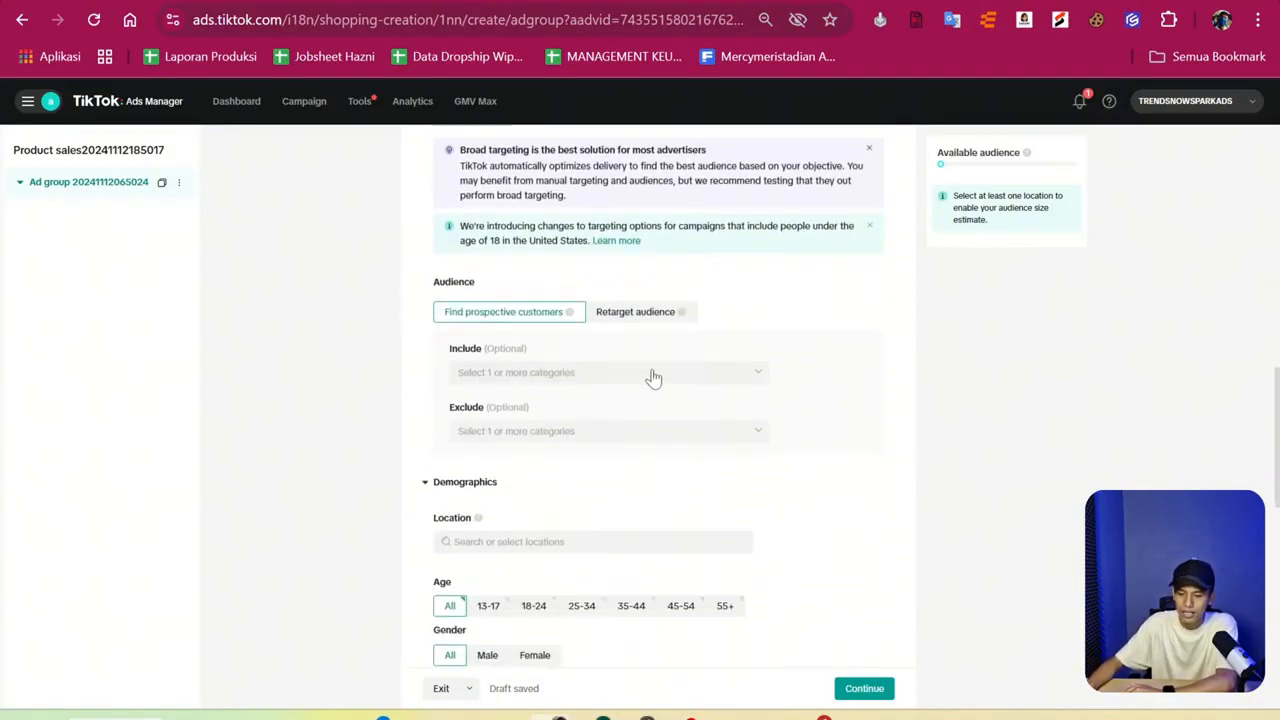
click(615, 318)
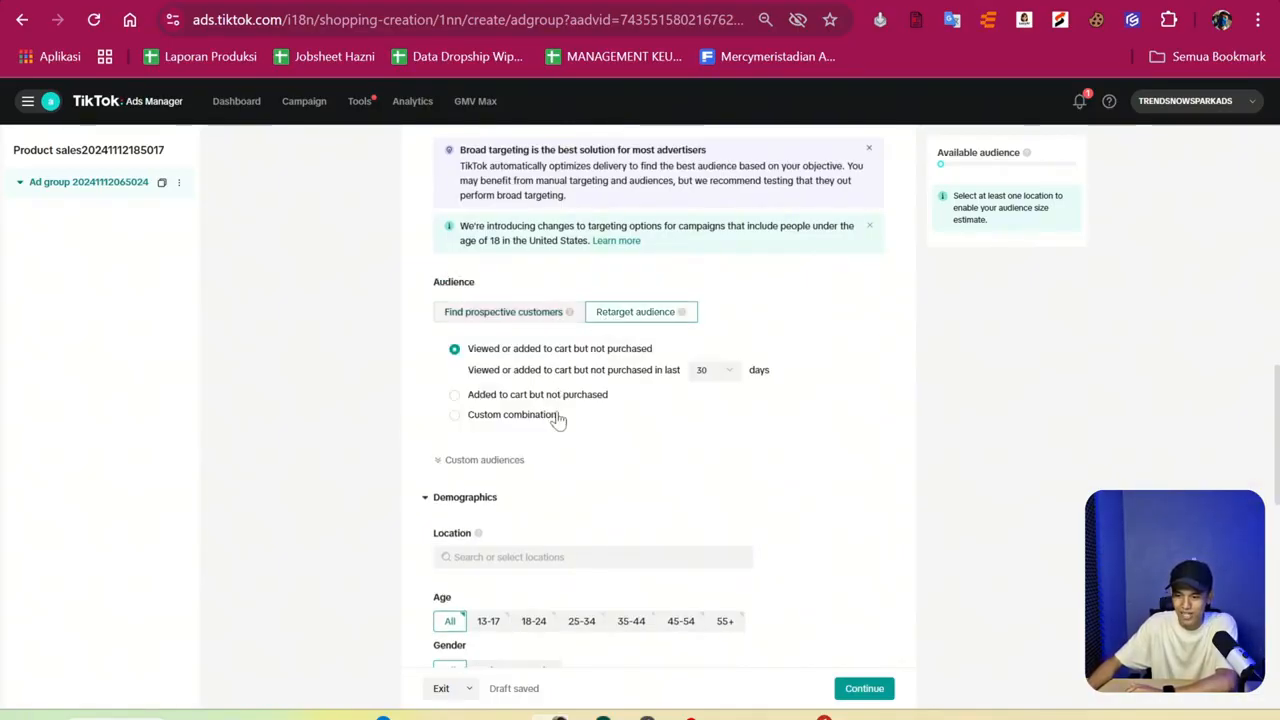
click(503, 308)
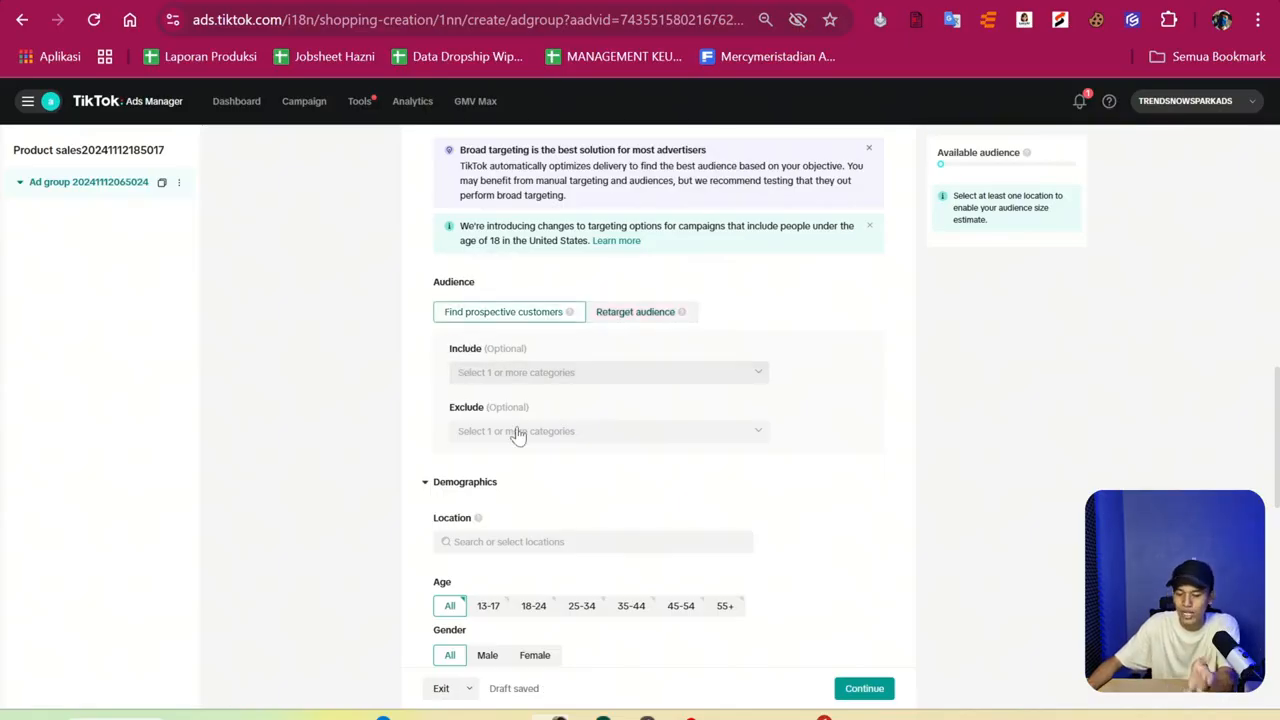
Target the age groups 13-17, 18-24 and 25-34 in the ad group's demographics.
scroll(420, 414, down, 2)
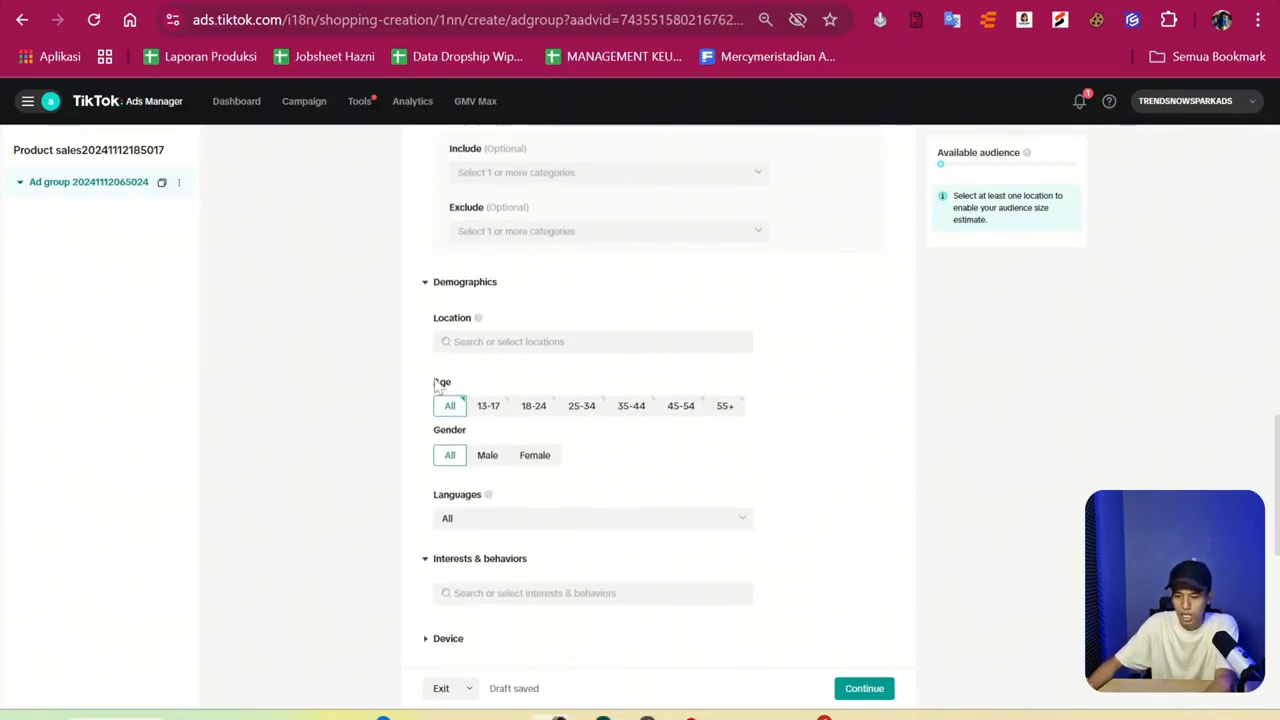
scroll(515, 393, down, 1)
click(488, 306)
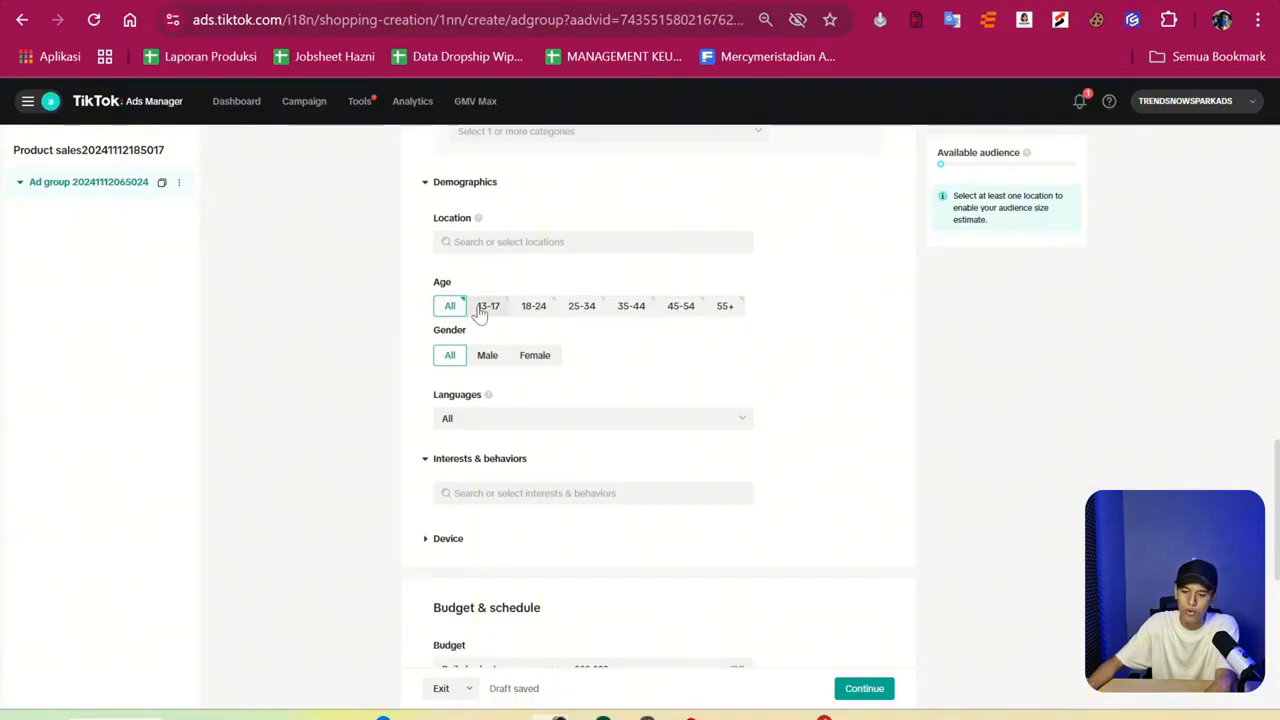
click(530, 313)
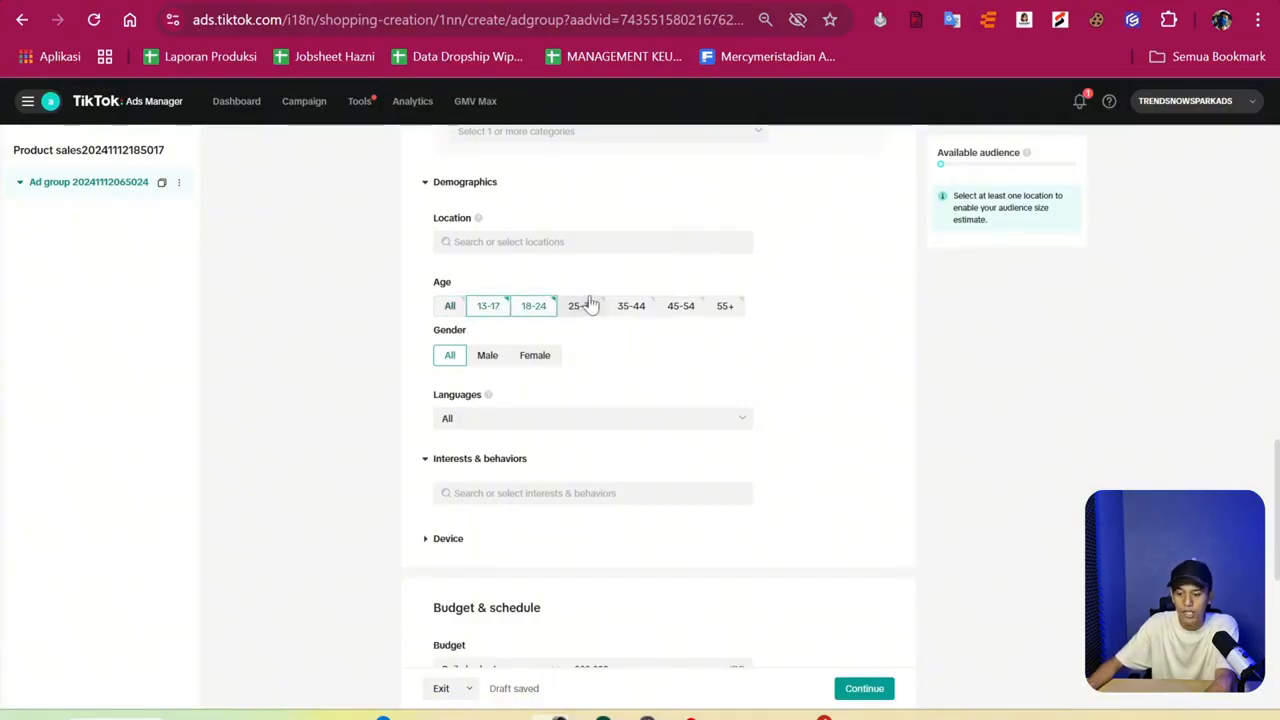
click(585, 306)
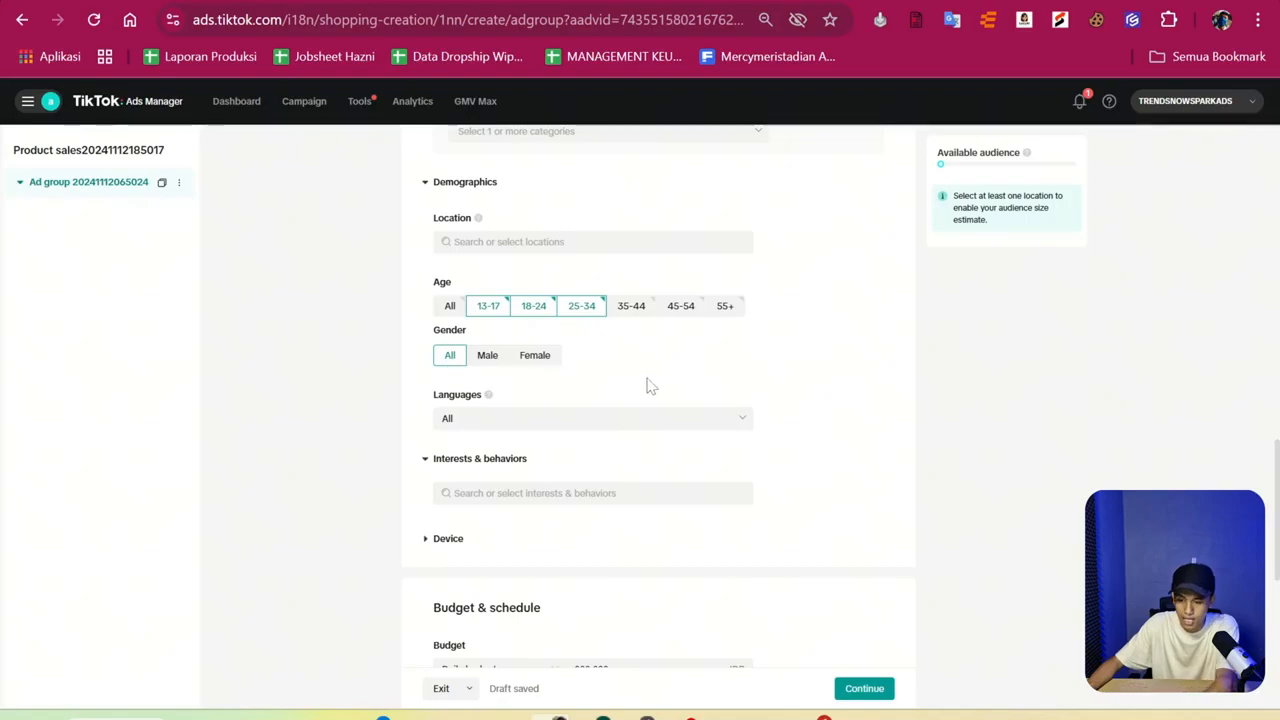
Add the News & Entertainment interest to the ad group's audience targeting.
scroll(648, 385, down, 2)
click(527, 296)
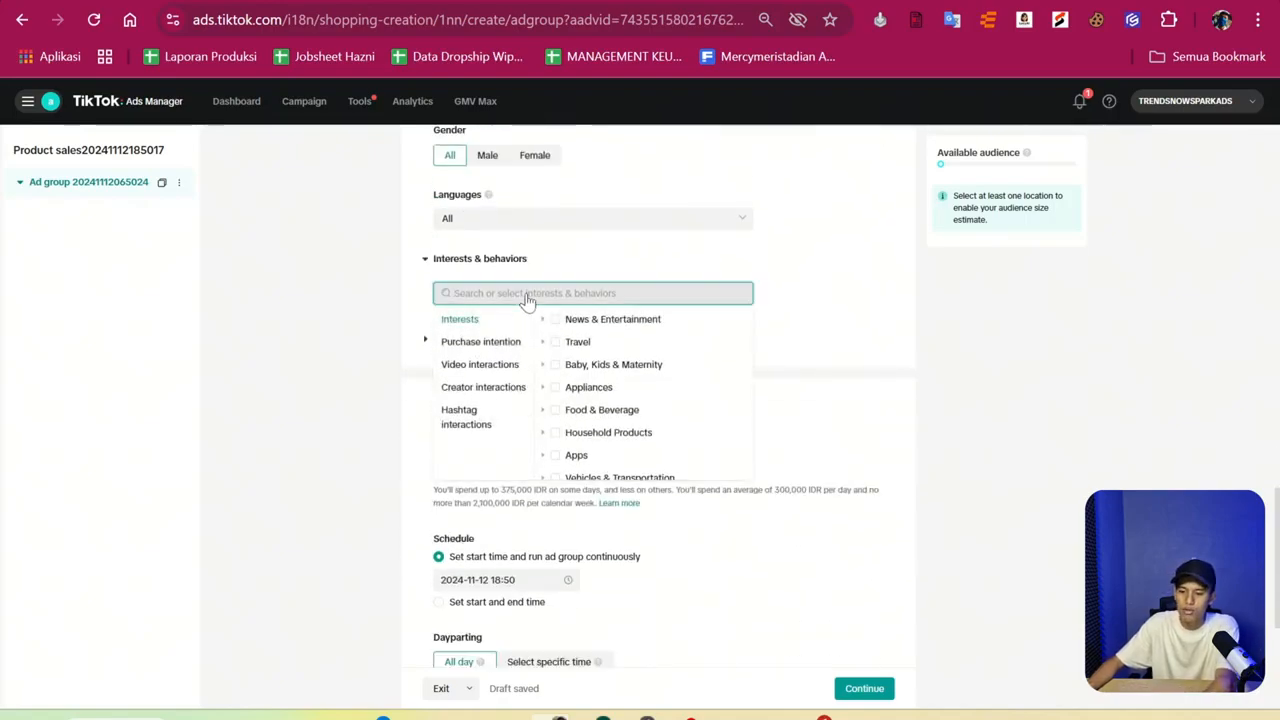
click(553, 320)
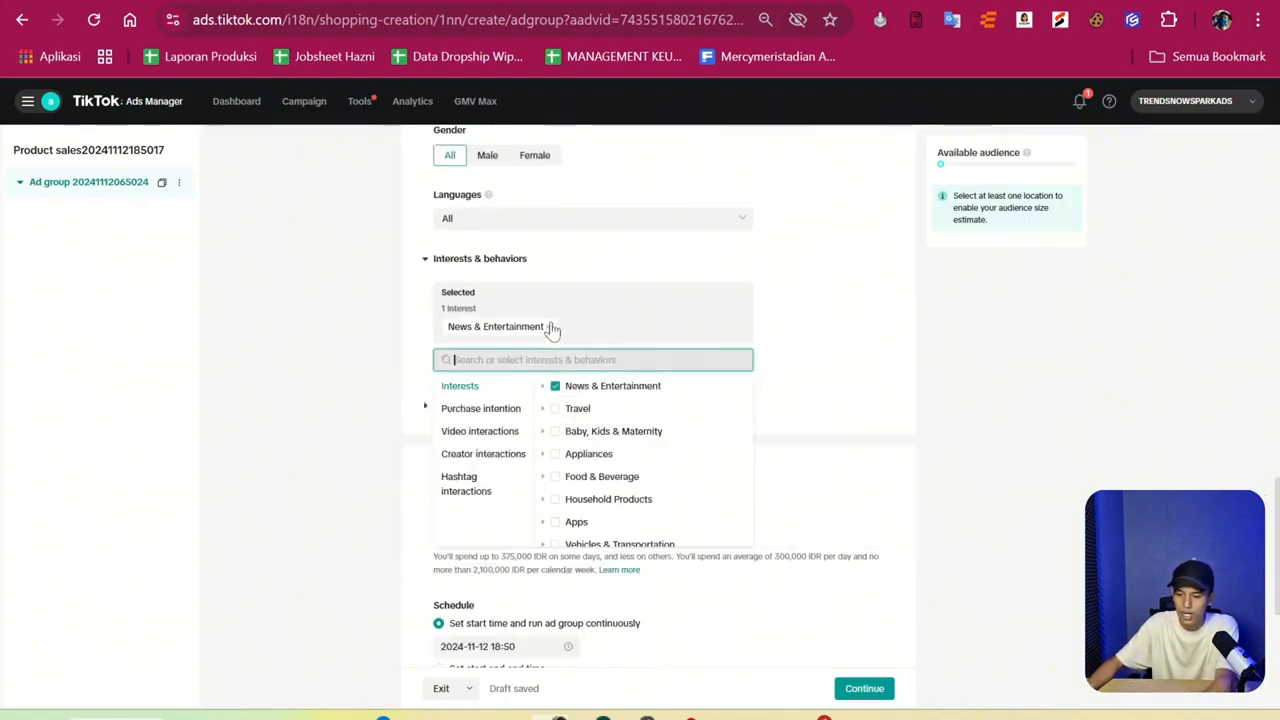
click(783, 277)
Set the ad group's optimization goal to Conversion and try to continue past the ad group settings.
scroll(783, 277, down, 3)
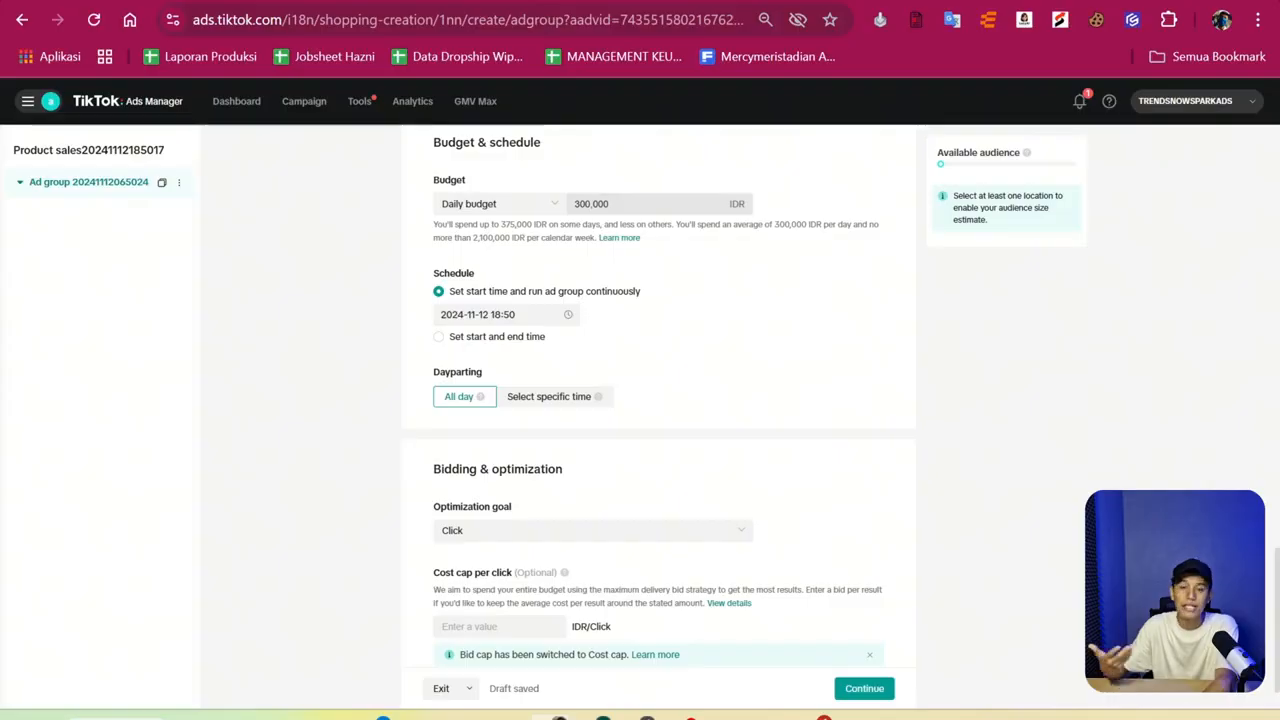
scroll(637, 329, down, 1)
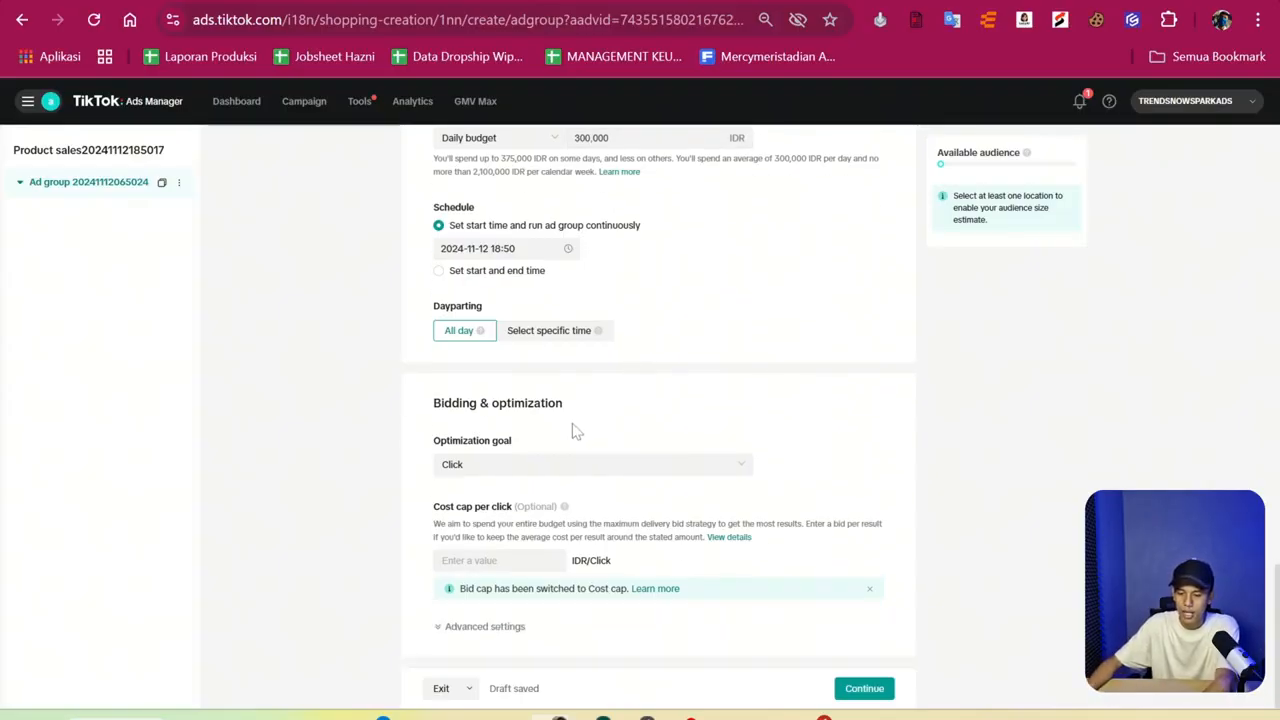
click(460, 465)
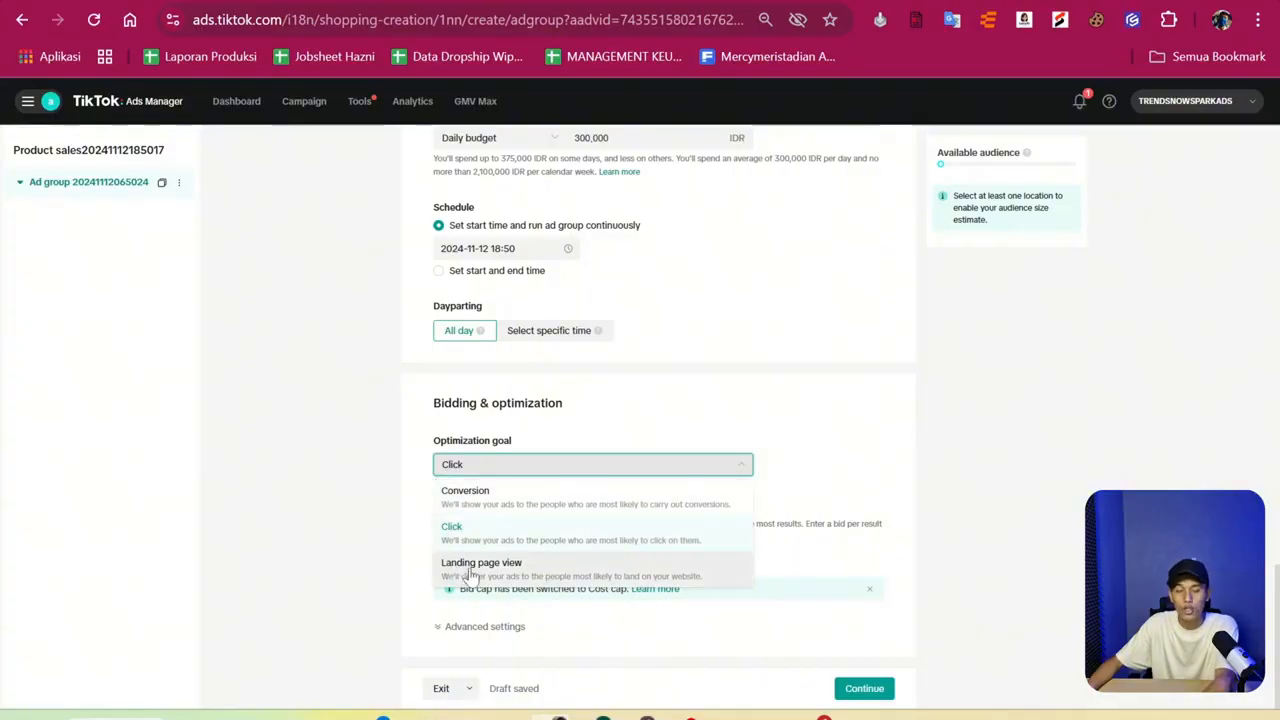
click(526, 498)
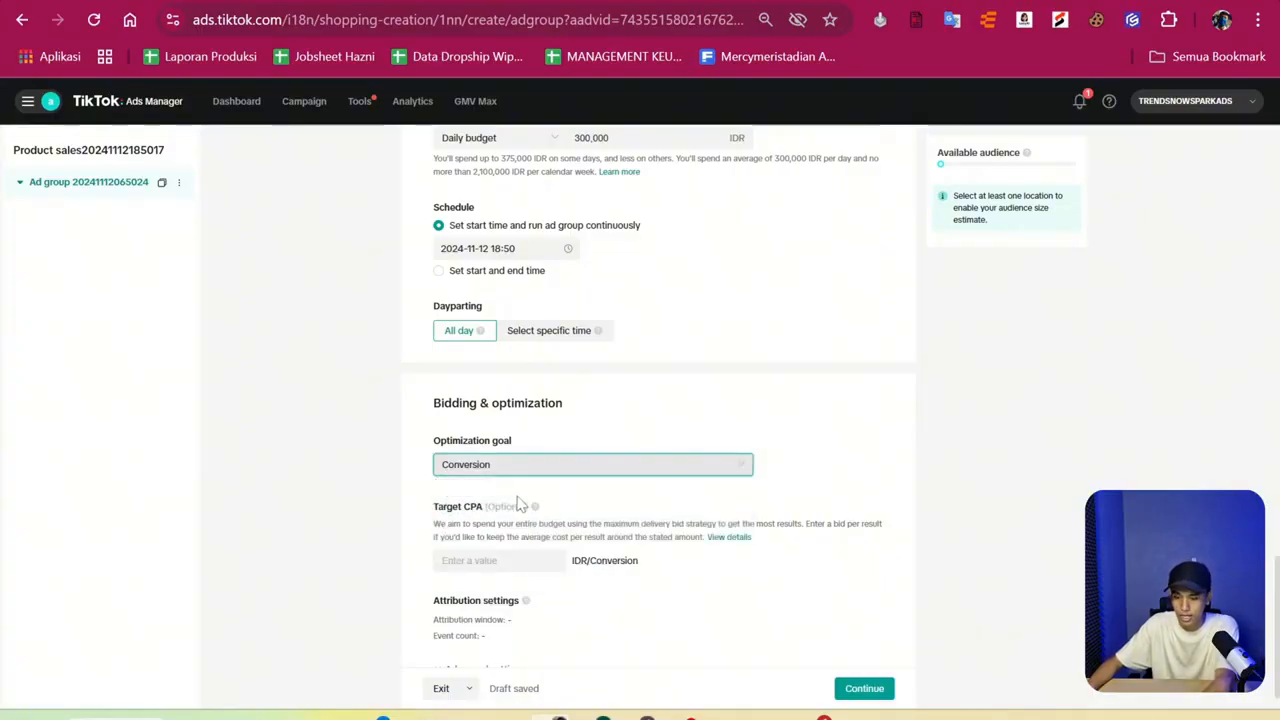
scroll(705, 385, down, 1)
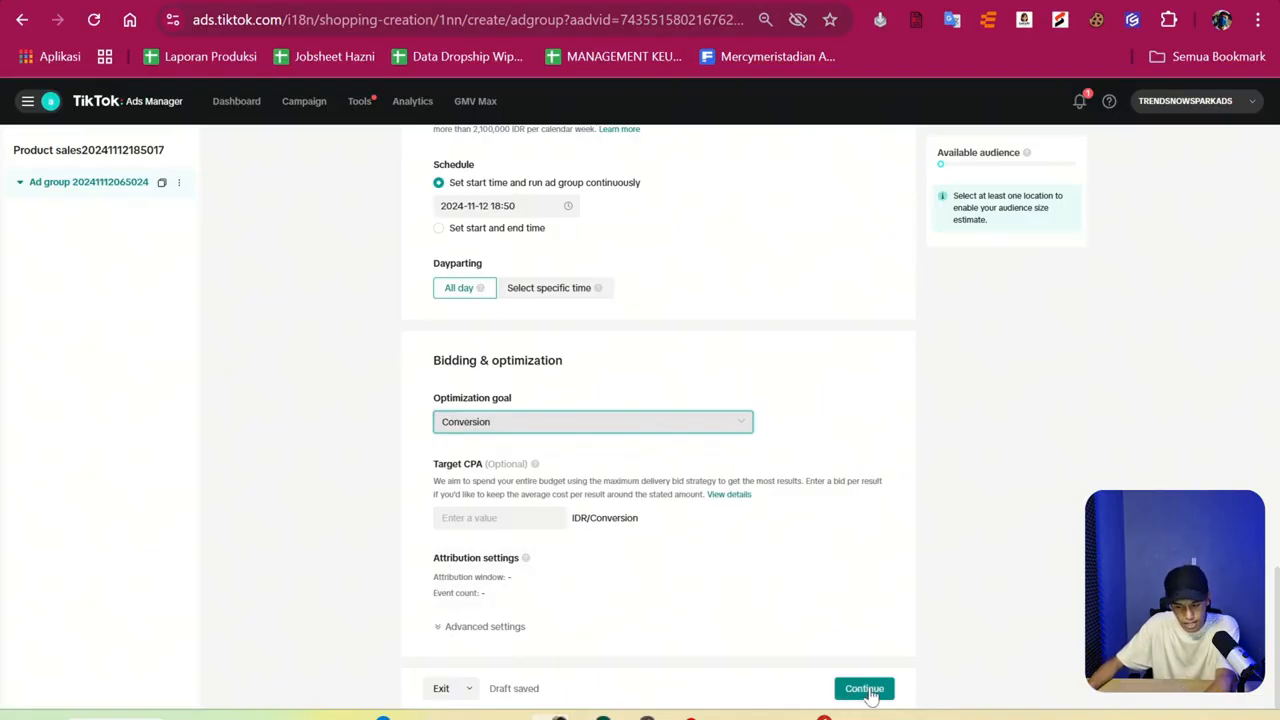
click(866, 689)
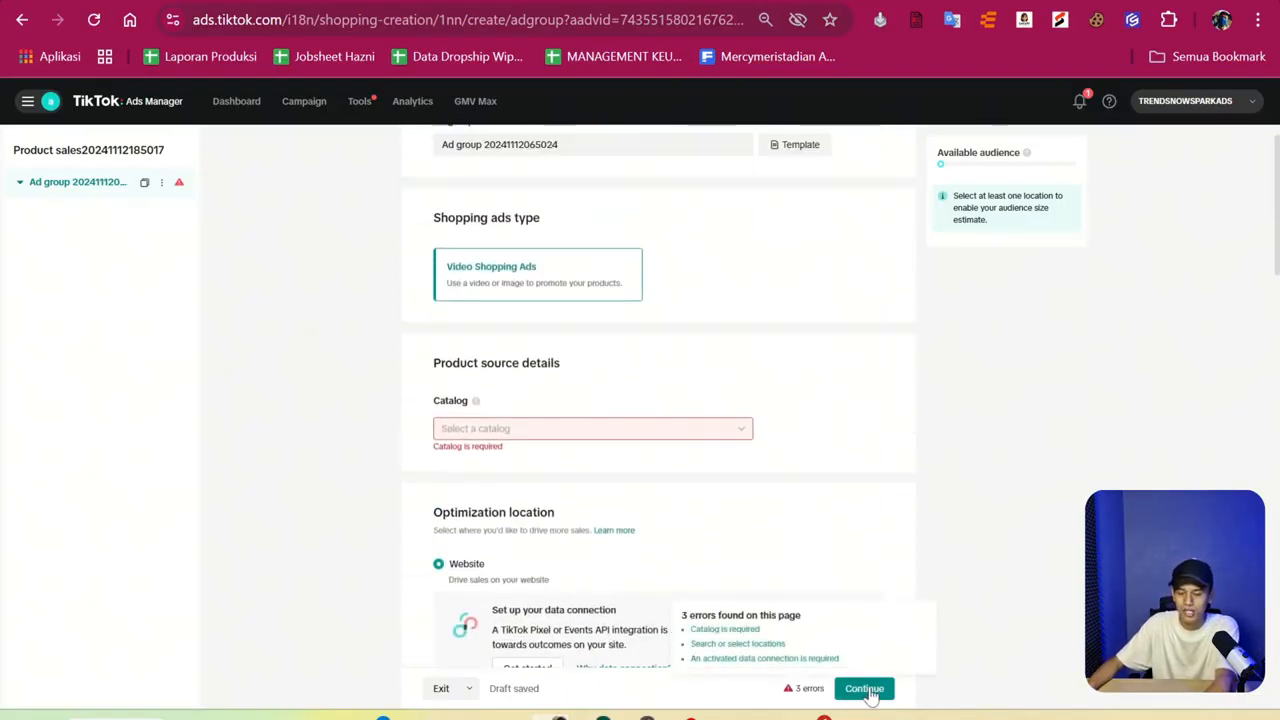
Start creating a catalog for the ad group's product source and name it "bbb".
click(706, 432)
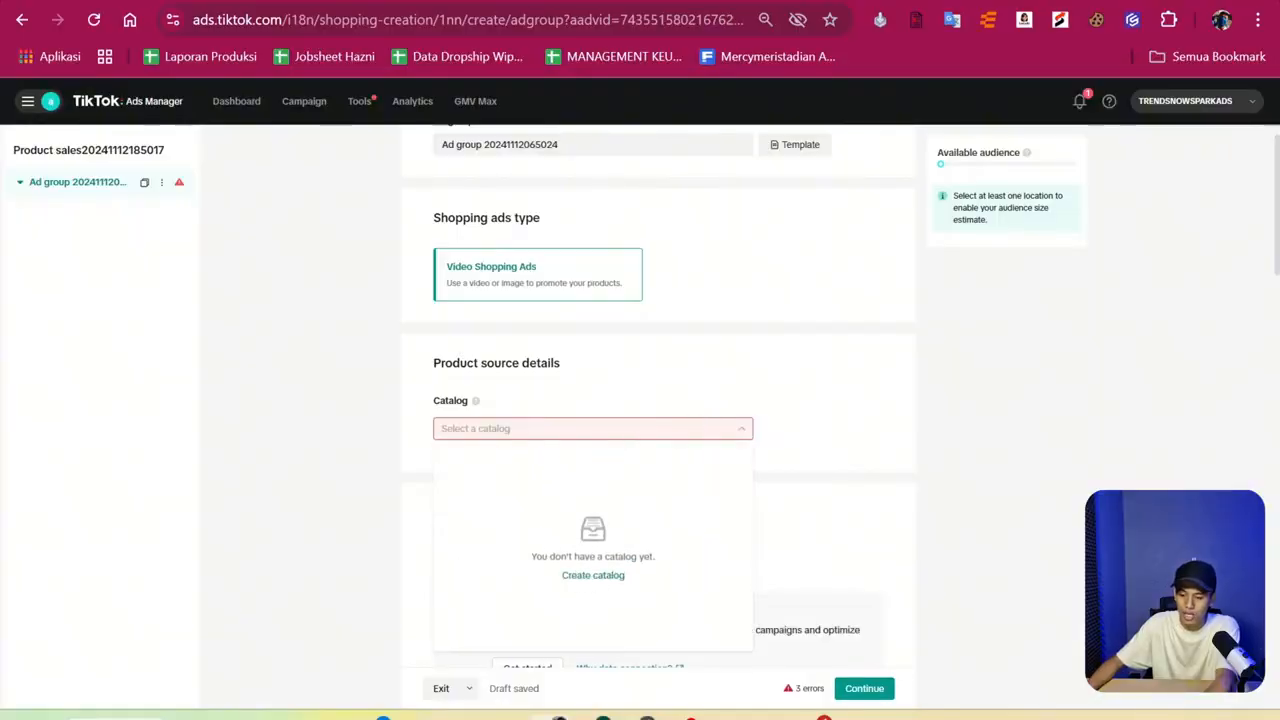
click(586, 576)
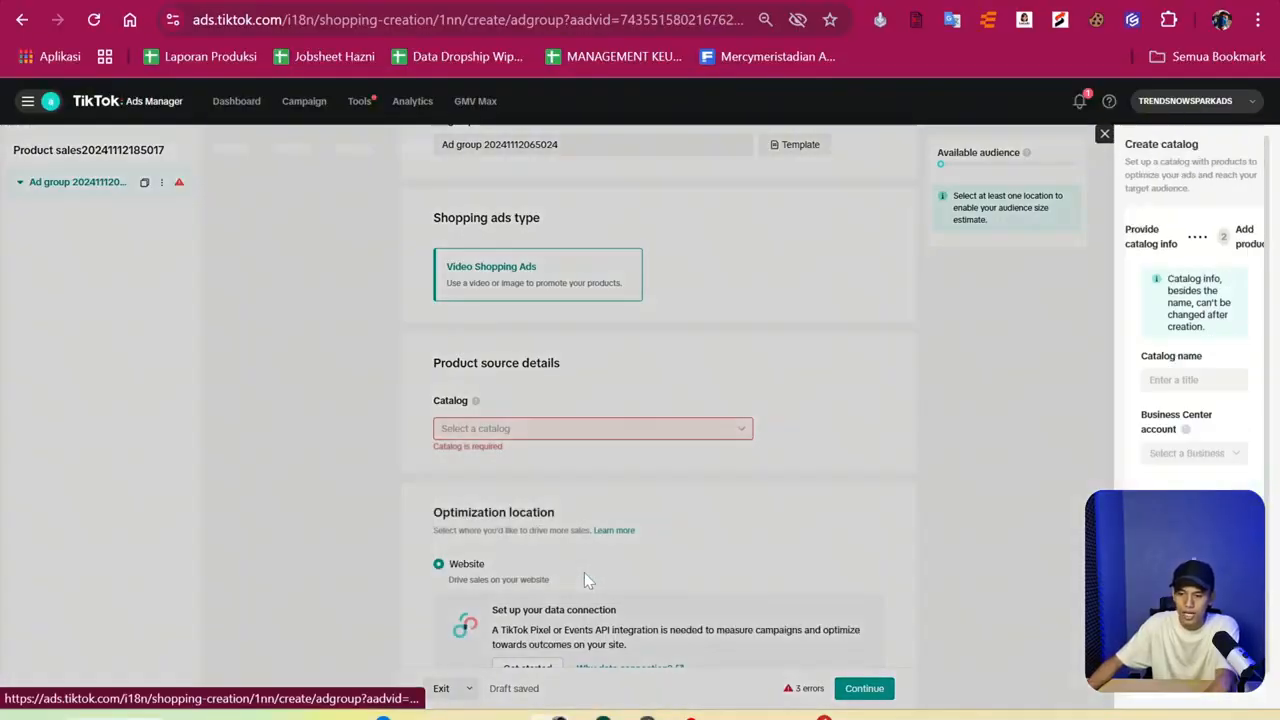
click(916, 294)
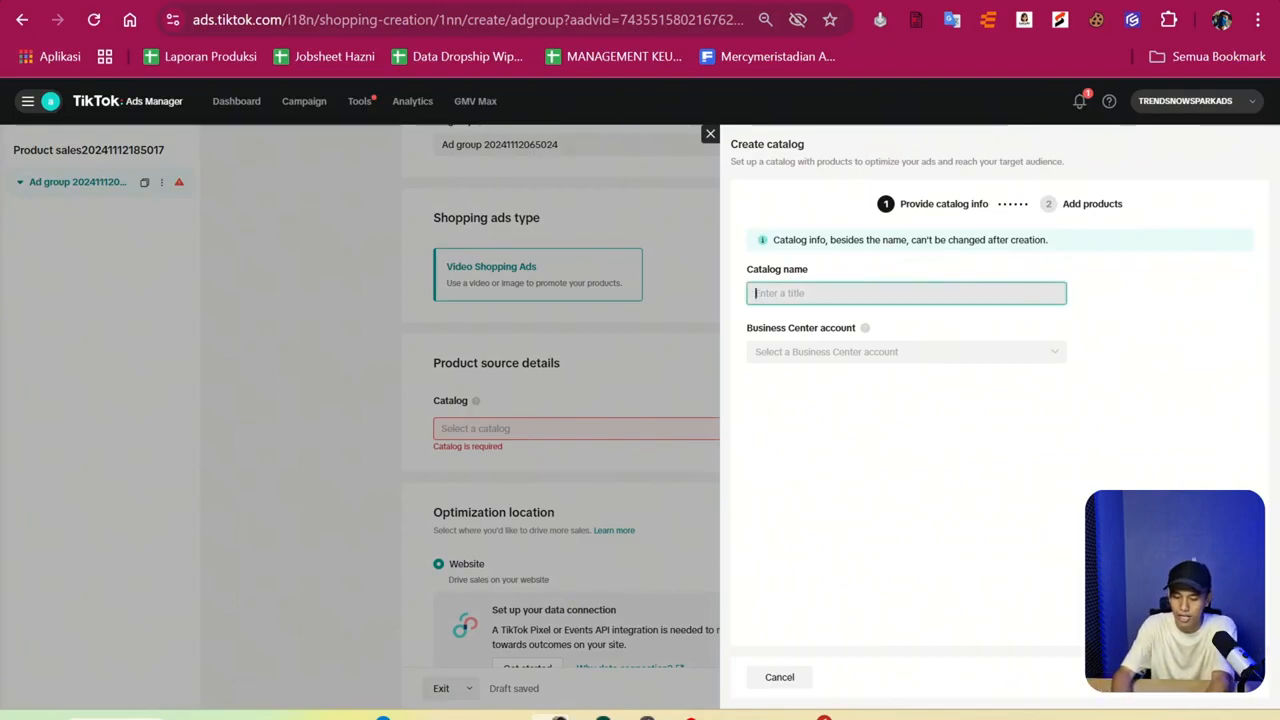
text(bbb)
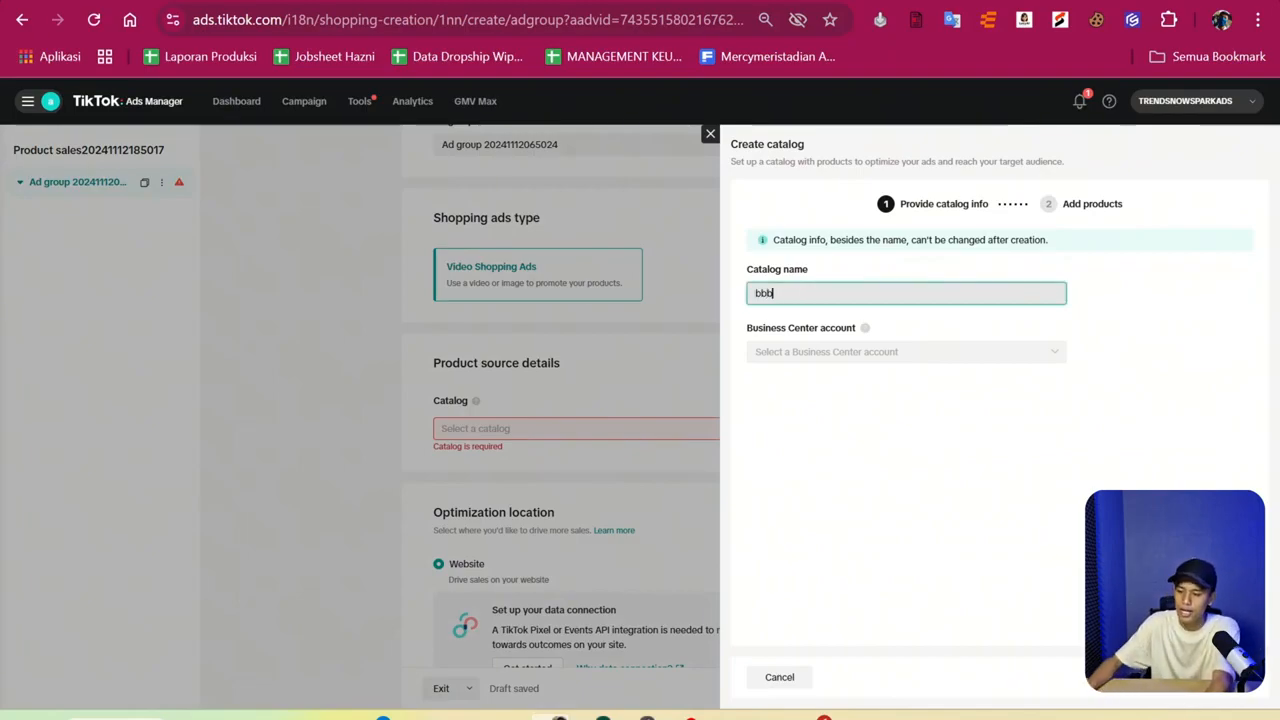
Assign the new catalog to the existing affiliate ads Business Center account and proceed to adding products.
click(903, 371)
click(840, 406)
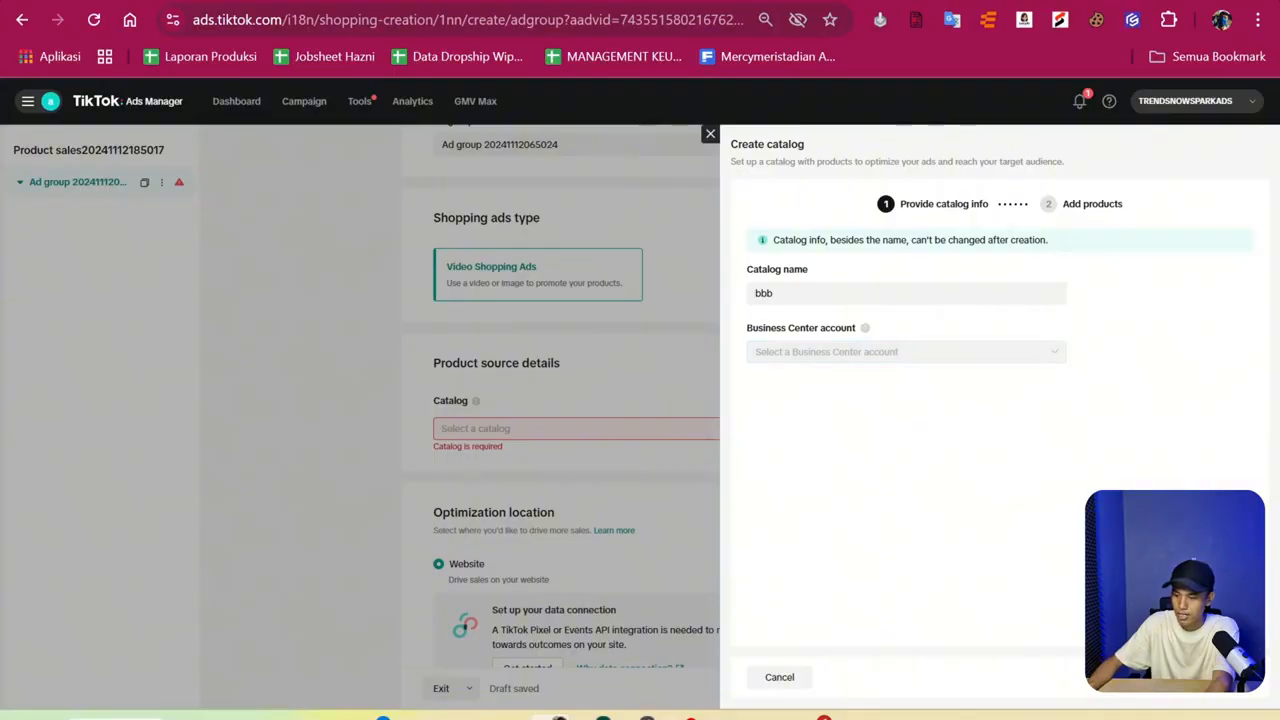
click(904, 369)
click(852, 398)
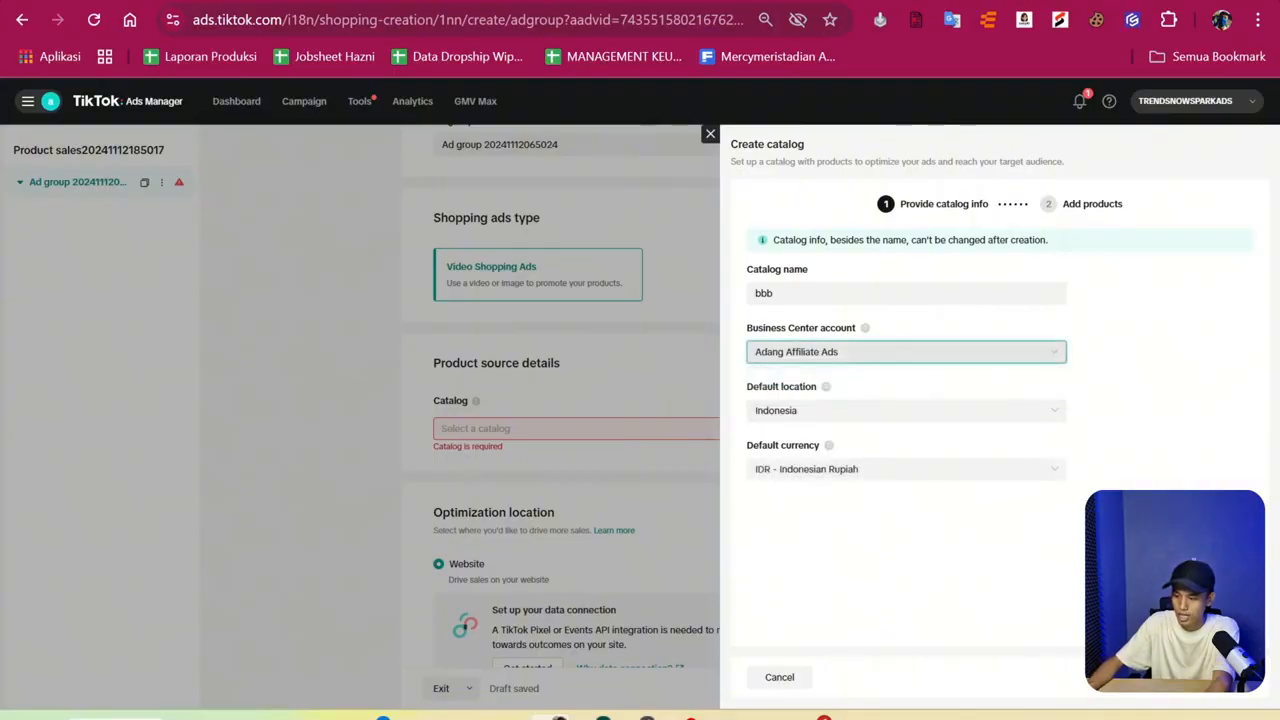
click(1222, 677)
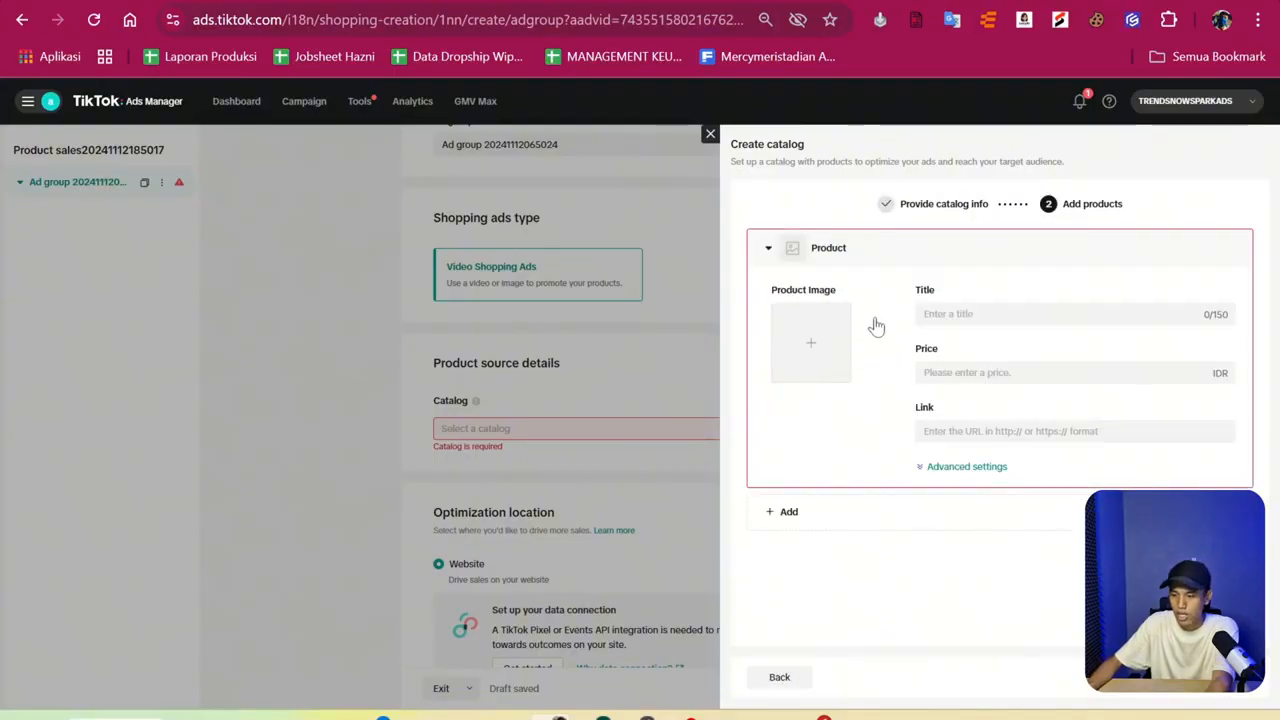
Enter the lynk.id product page URL as the catalog product's link and try to submit the product.
click(962, 431)
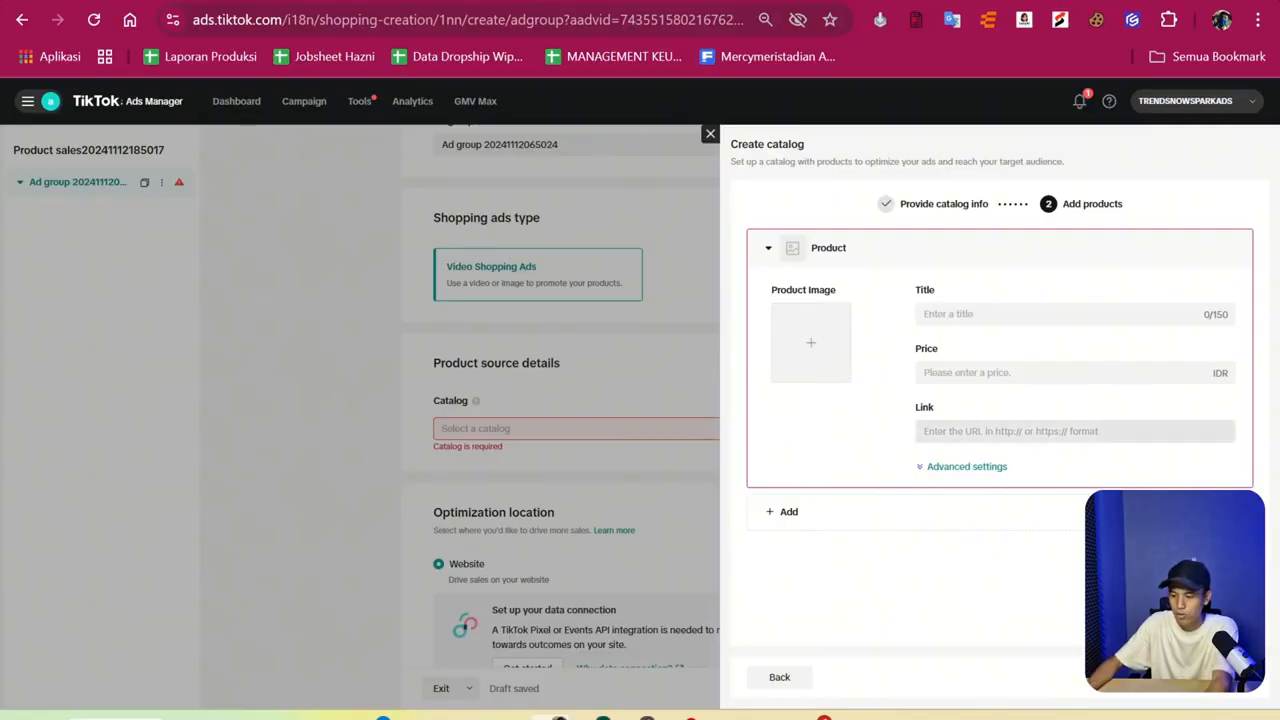
text(https://lynk.id/adanghdyt/XgwMVq4)
click(1052, 555)
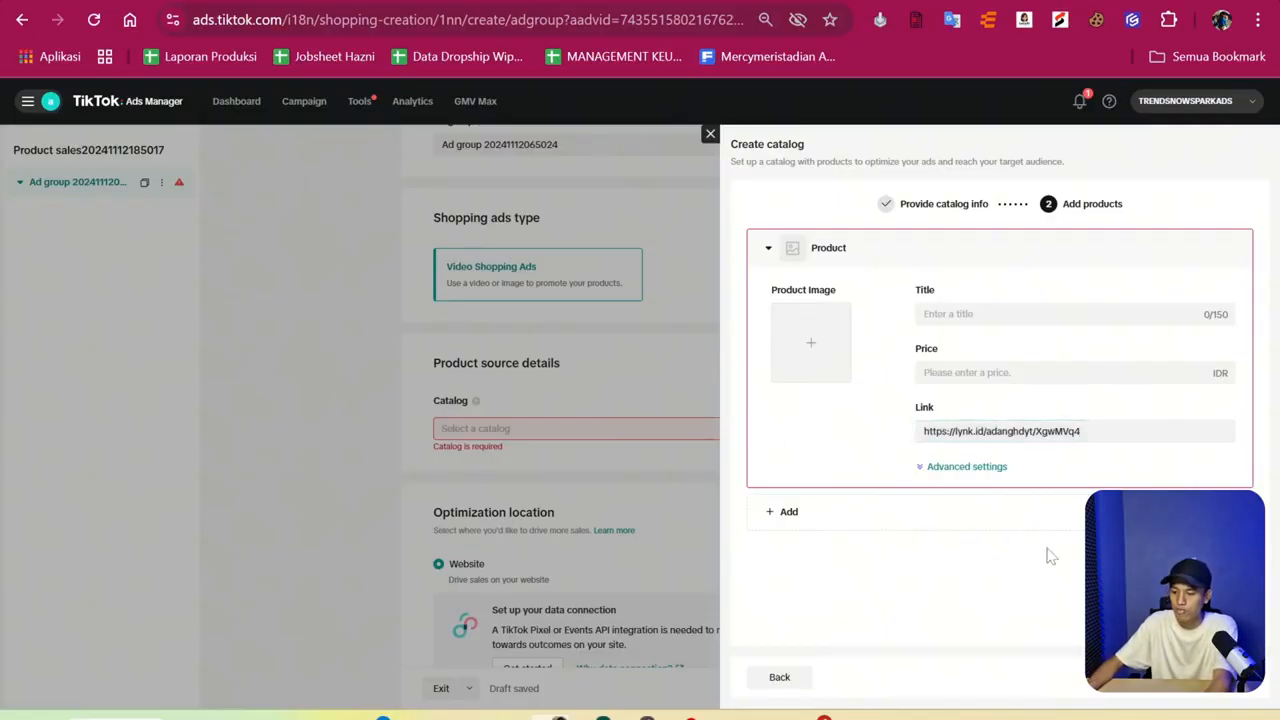
click(1198, 697)
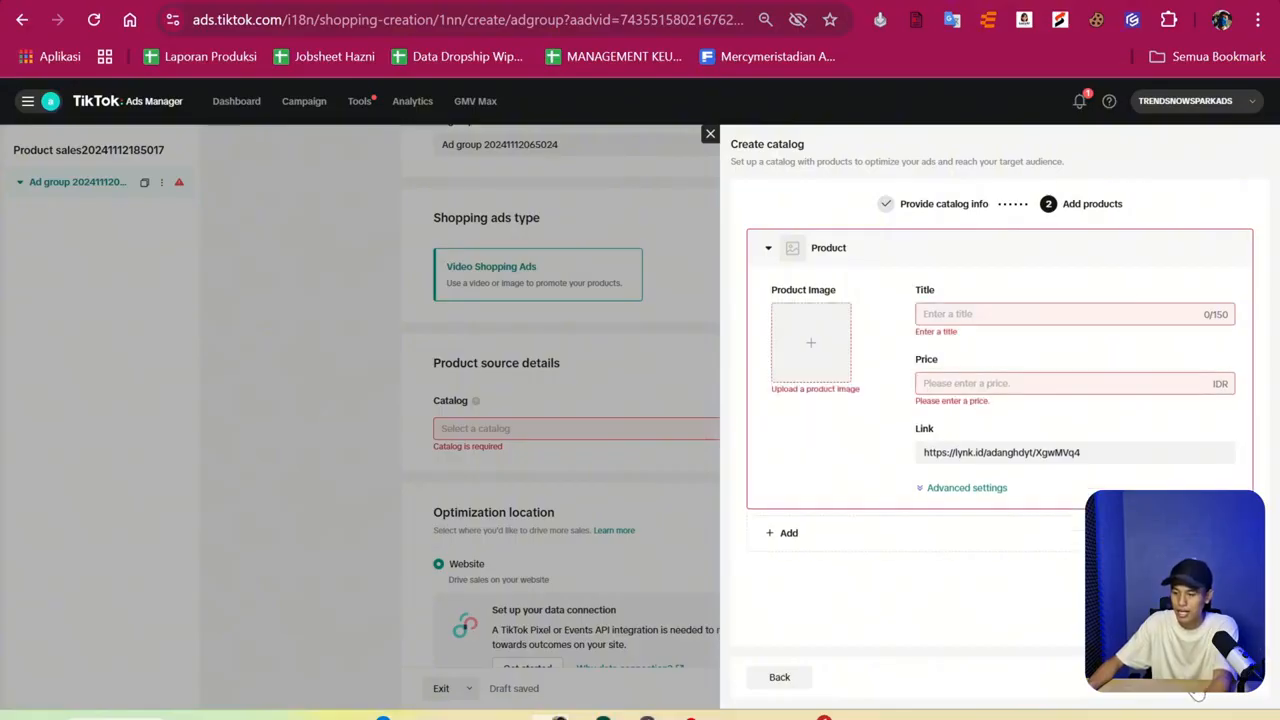
Enter "sasa" as the catalog product's title and "asasda" as its price.
text(sasa)
click(957, 372)
text(asasda)
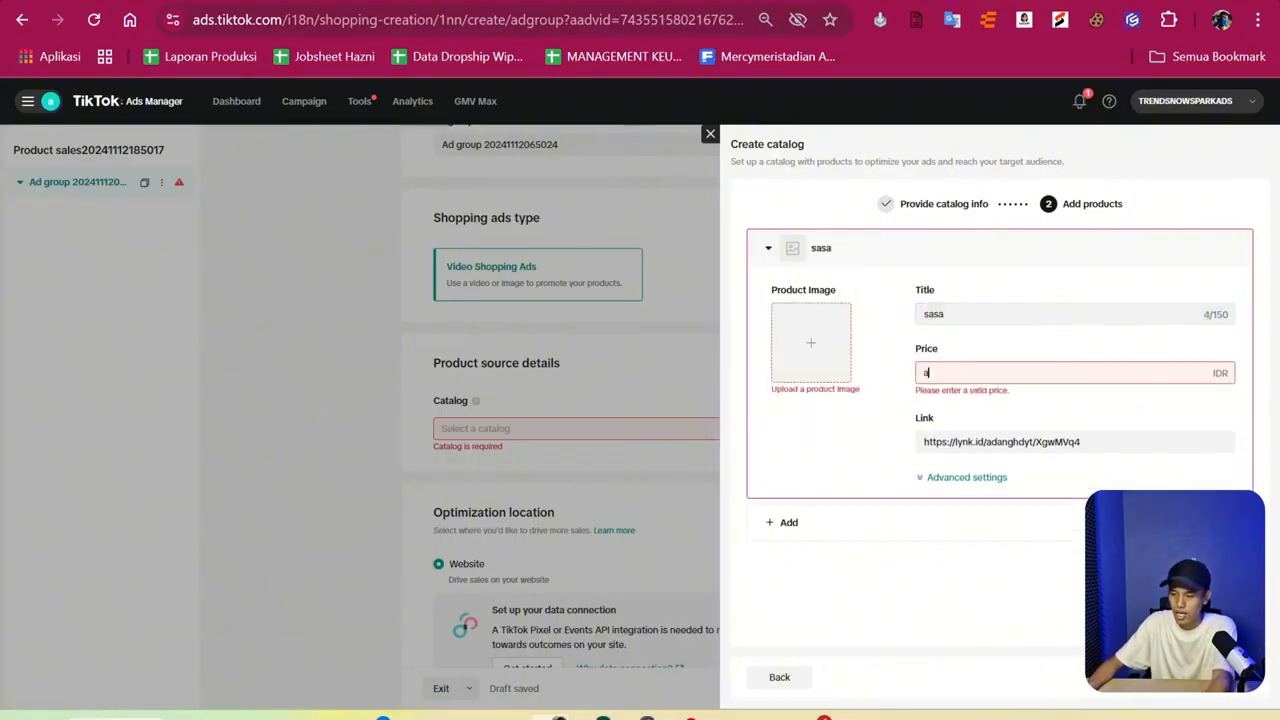
Upload the TikTok affiliate content cover whose file name starts with "Abu-abu Minimalis Produk Baru" as the catalog product's image.
click(800, 353)
scroll(213, 145, down, 5)
click(237, 210)
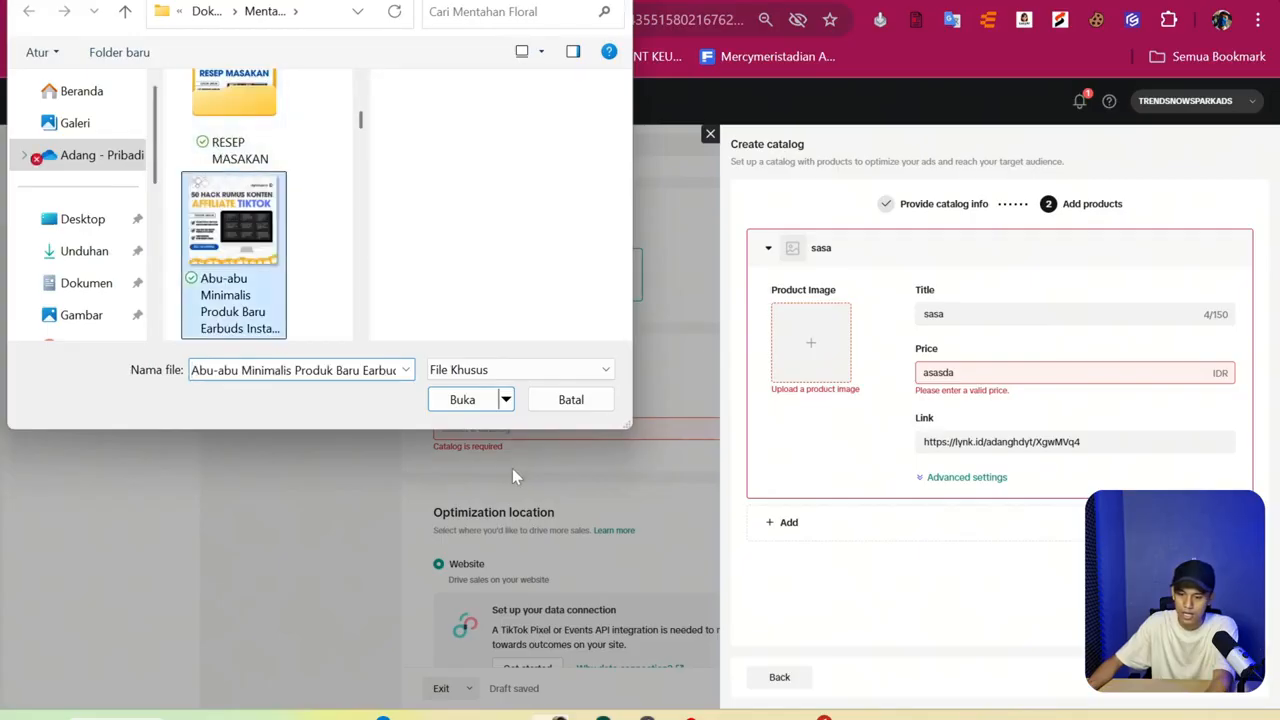
click(462, 399)
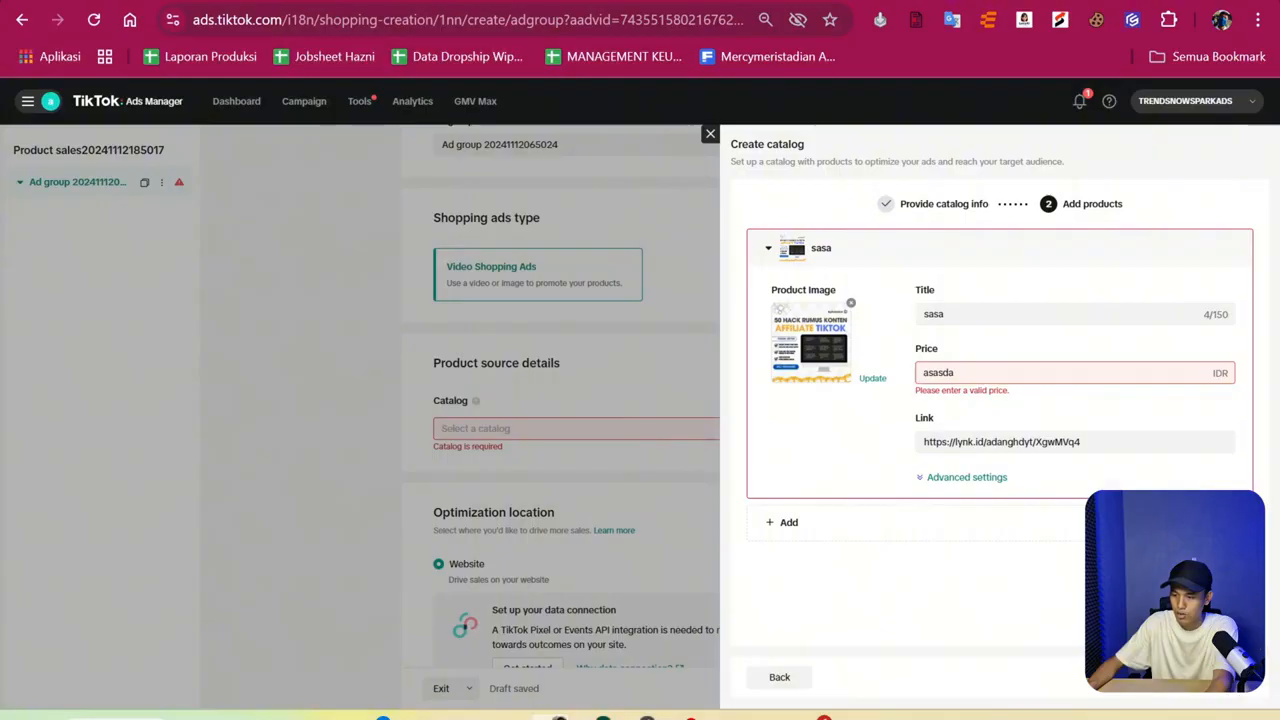
Set the catalog product's price to 29000 IDR and submit the product to finish creating the catalog.
key(ctrl+a)
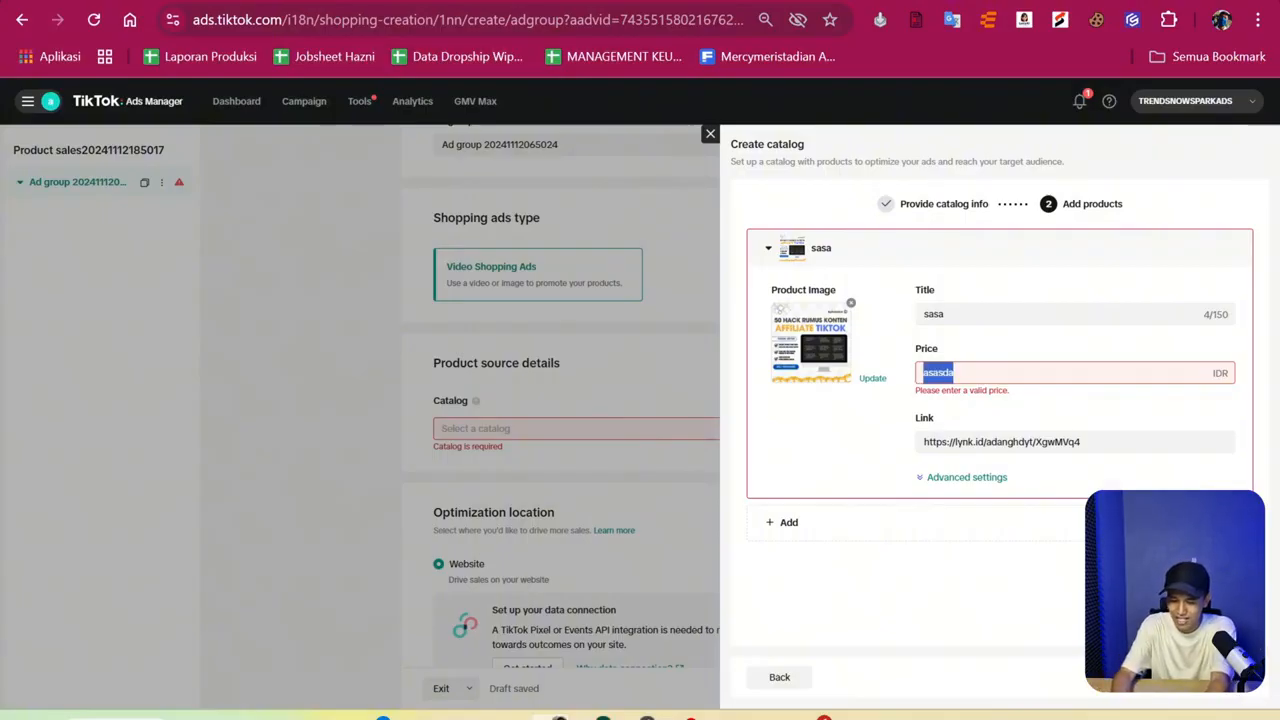
text(29000)
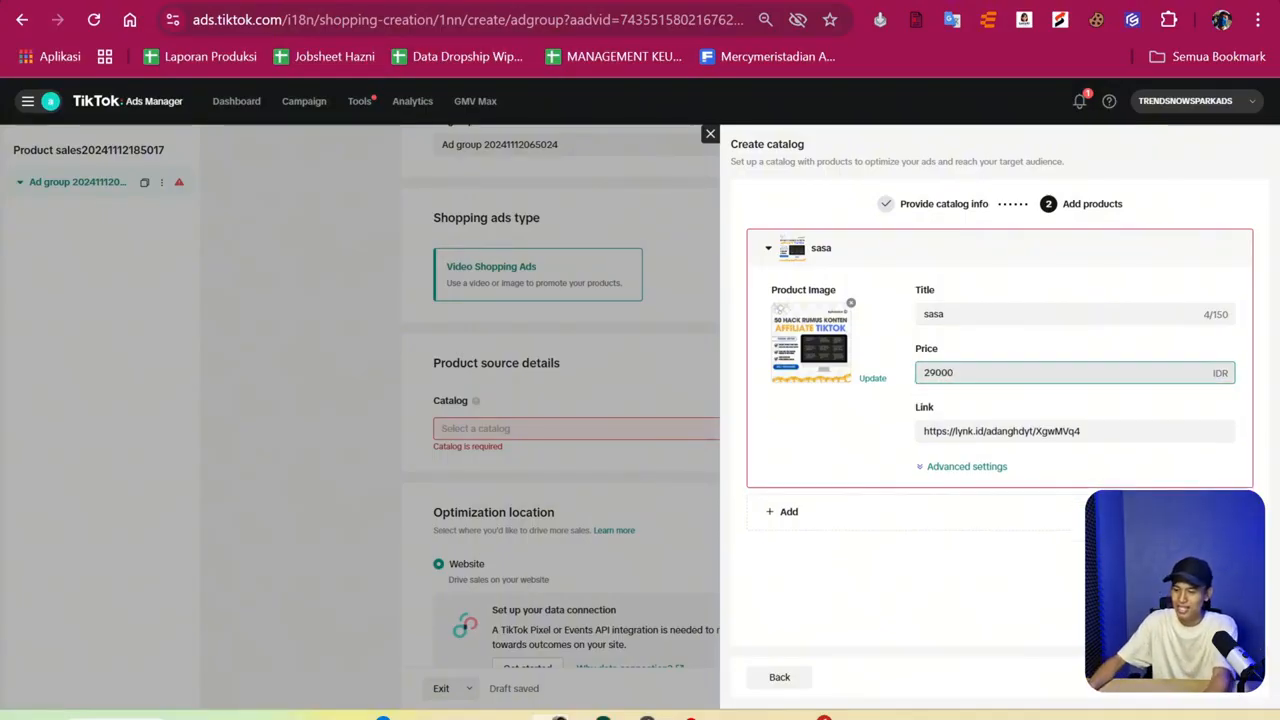
click(1220, 677)
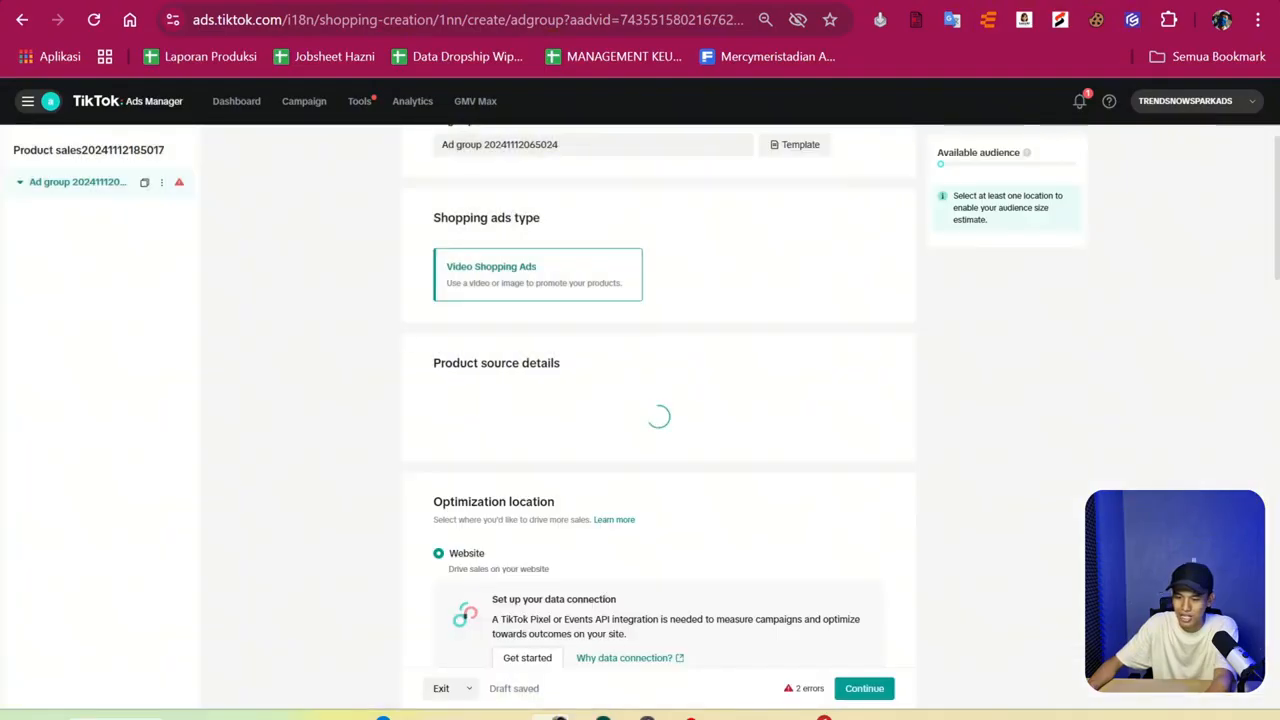
scroll(664, 490, down, 1)
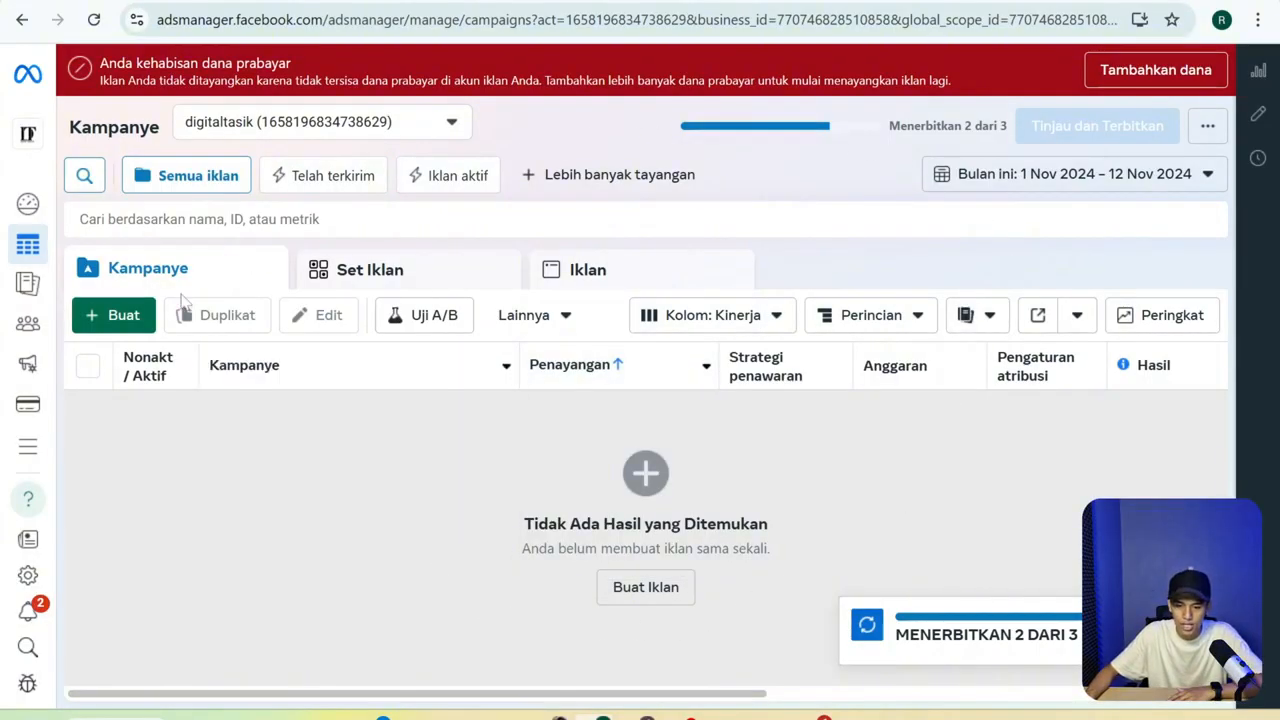
Switch to Meta Ads Manager and start a new campaign with buying type Lelang and objective Penjualan.
click(148, 315)
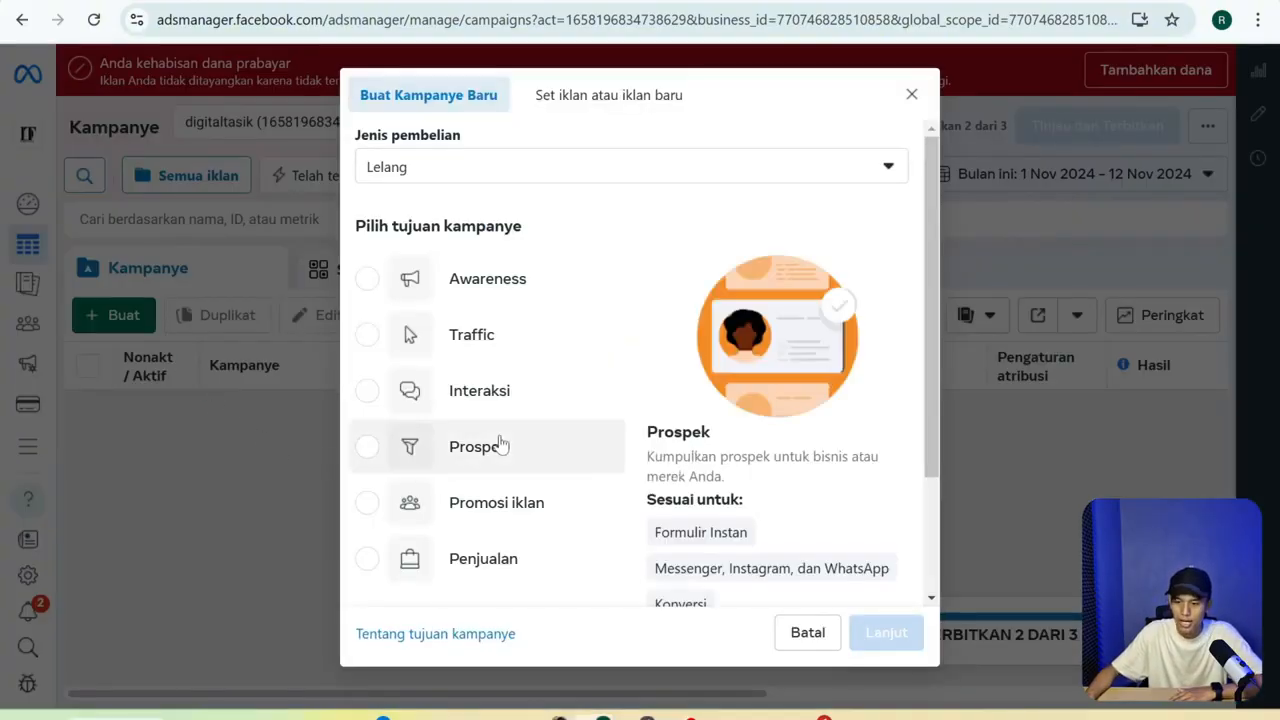
click(516, 167)
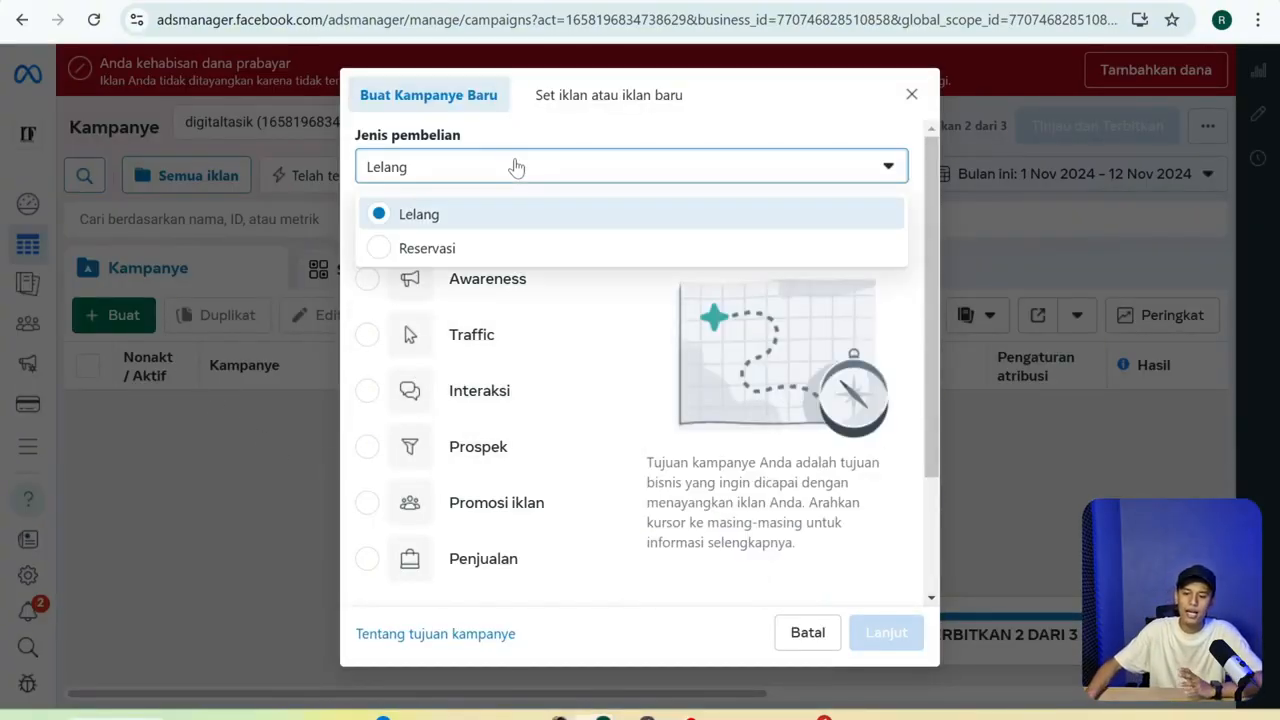
click(457, 222)
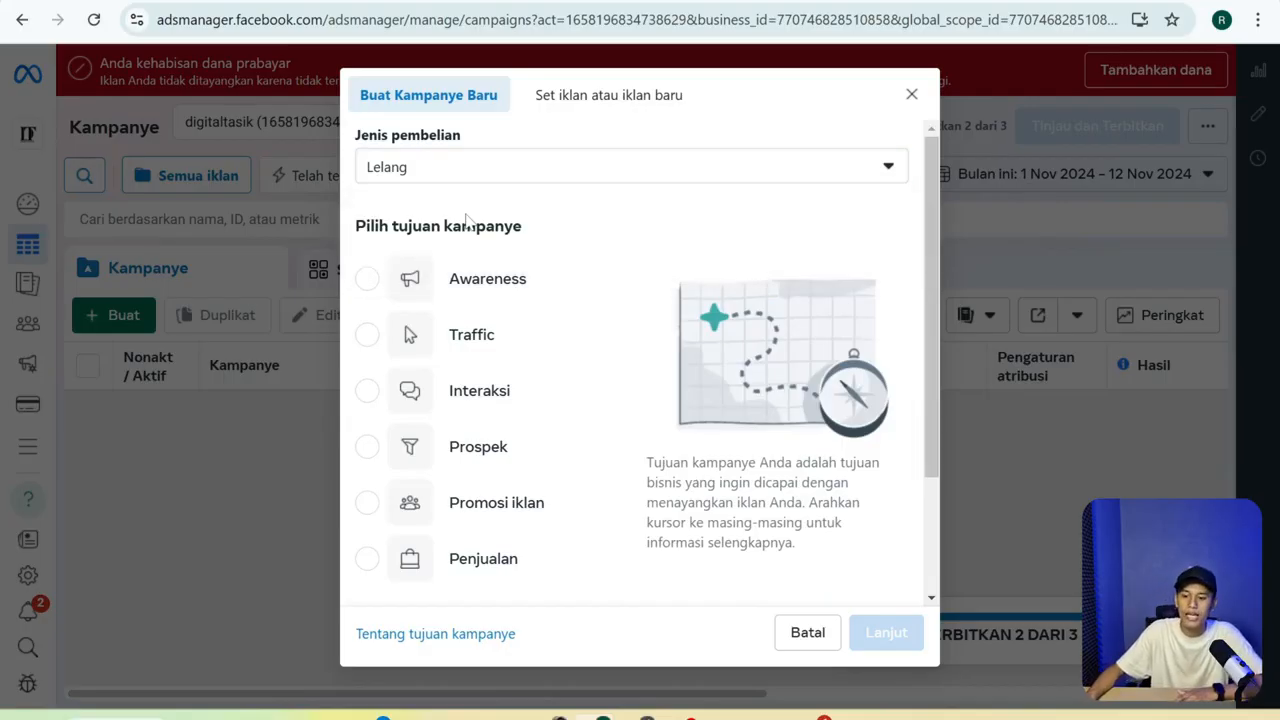
scroll(495, 335, down, 3)
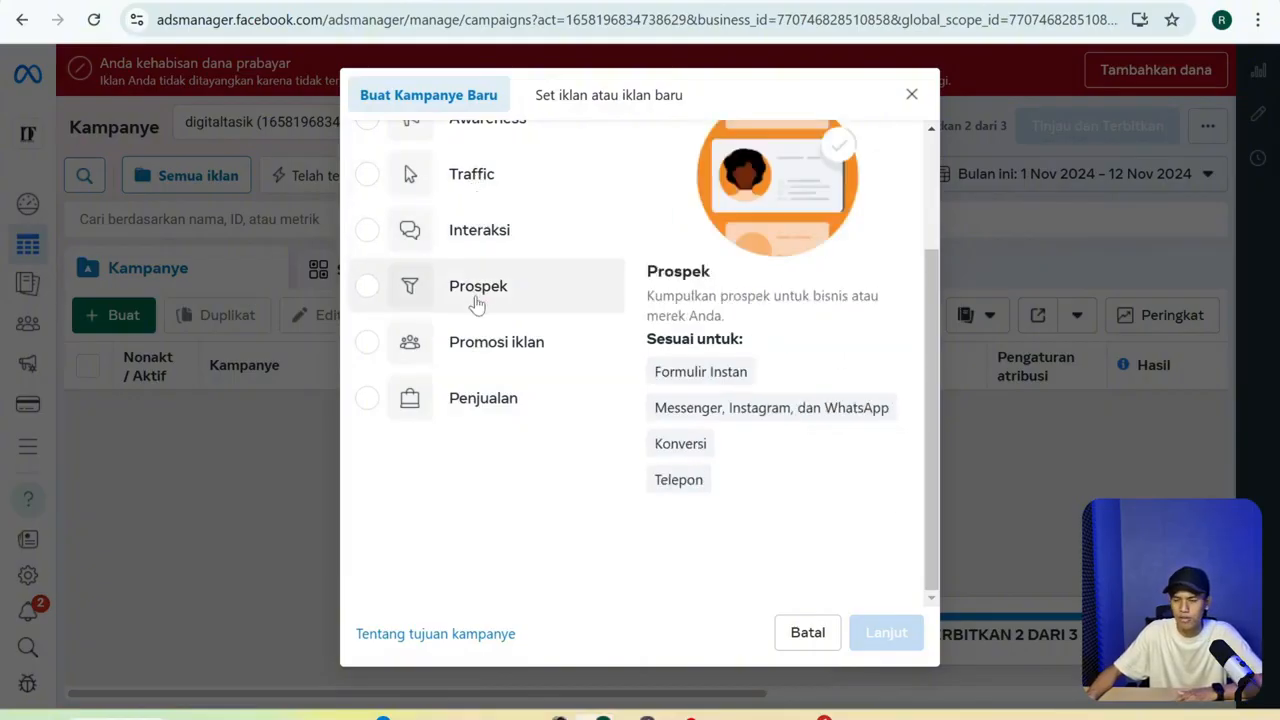
click(474, 405)
click(884, 636)
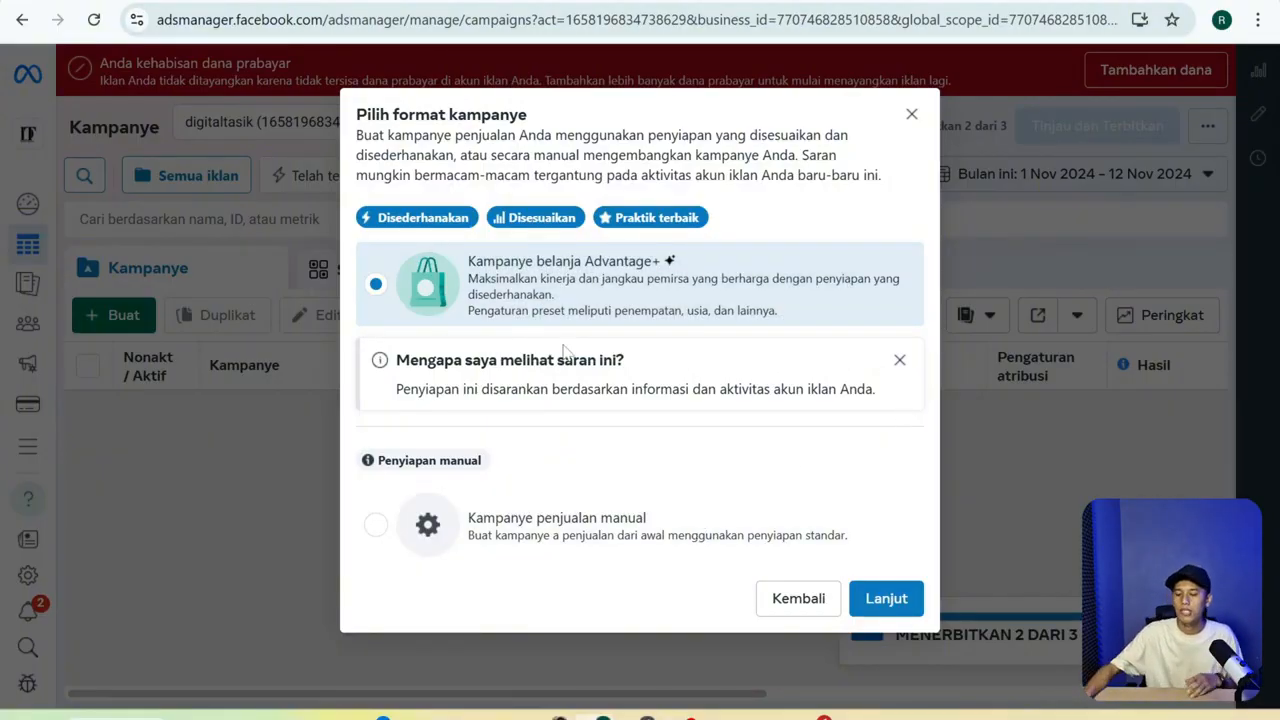
Compare the manual sales format with the Advantage+ one and continue with Kampanye belanja Advantage+.
click(515, 524)
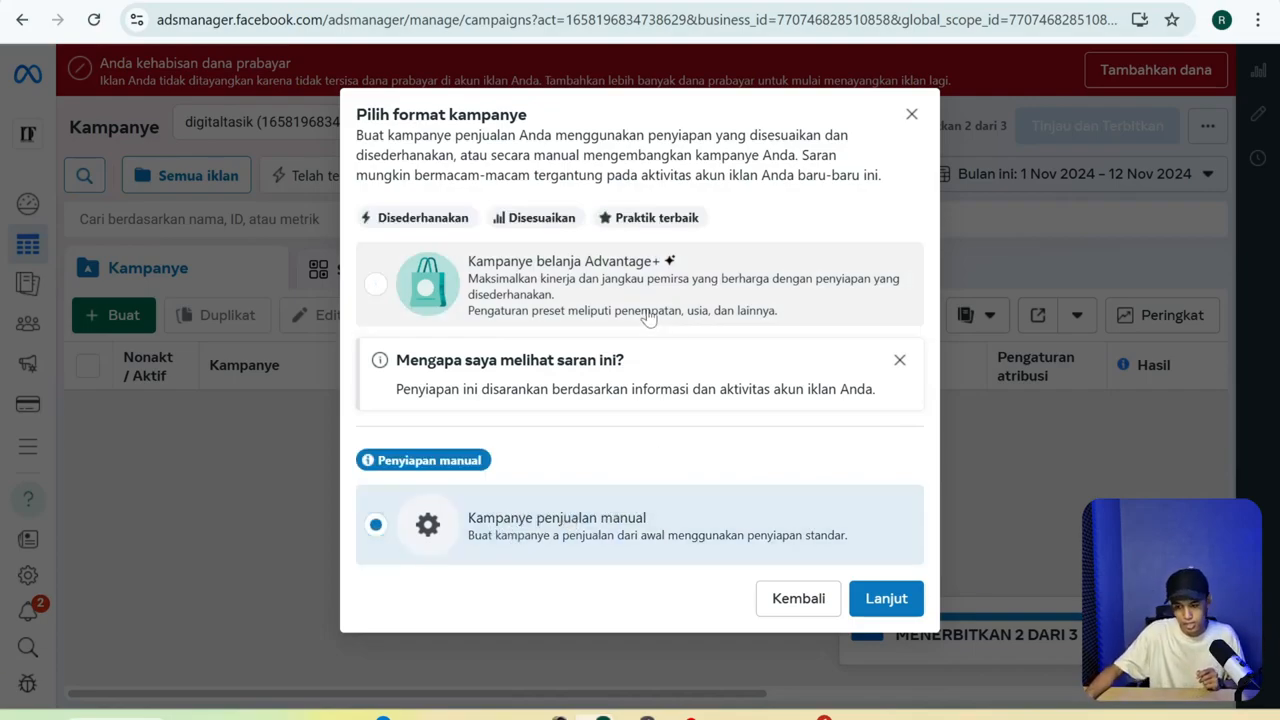
click(640, 310)
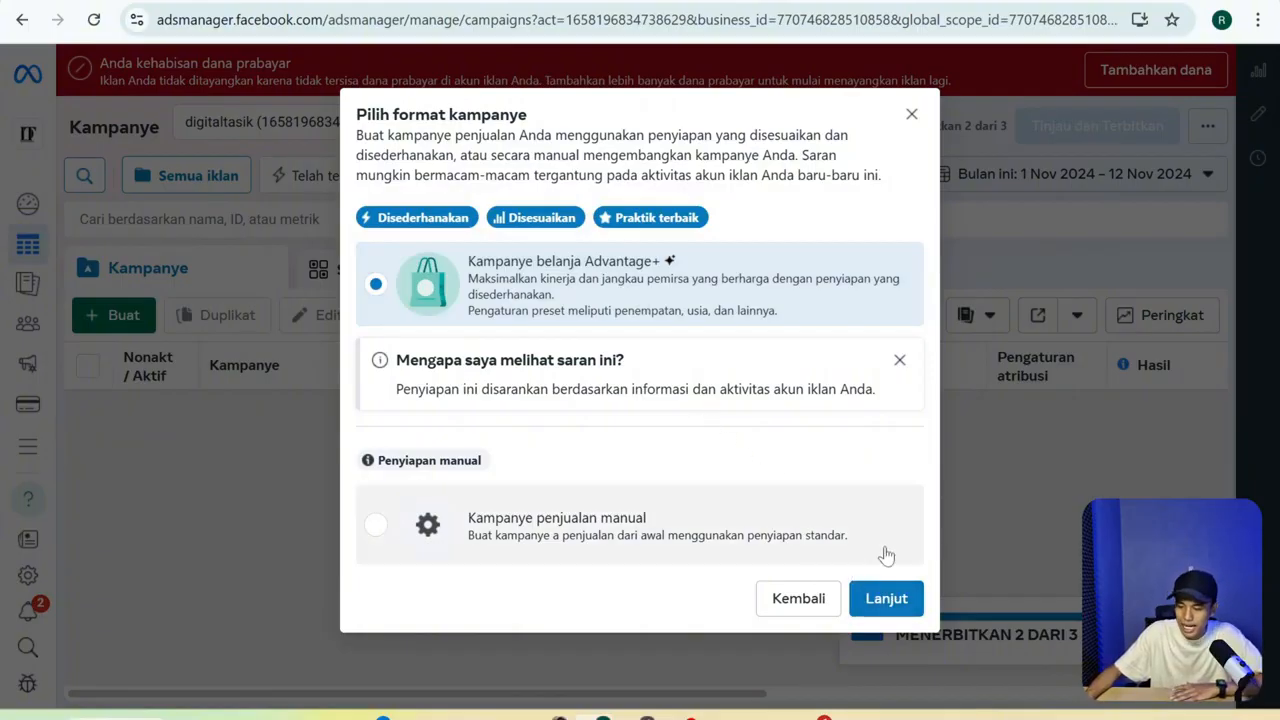
click(880, 596)
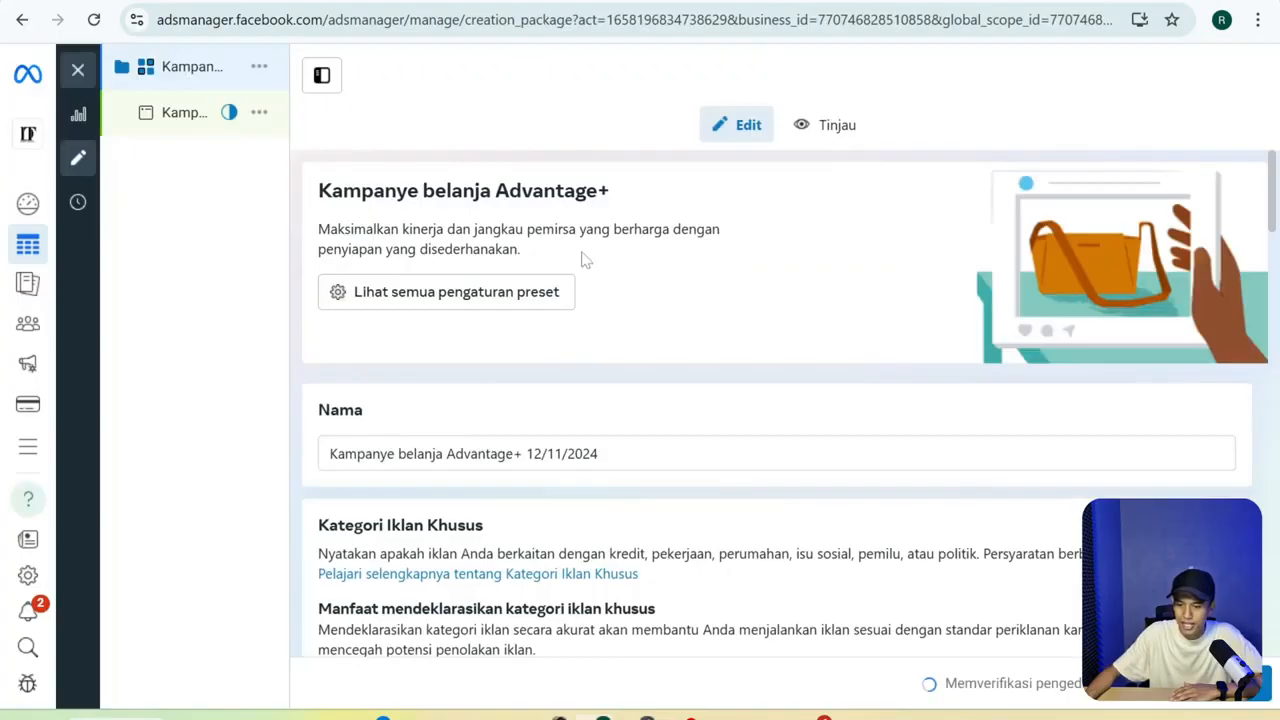
Review the campaign's name, special ad category, conversion location and the available performance goal options.
scroll(600, 313, down, 2)
drag(608, 254, 291, 254)
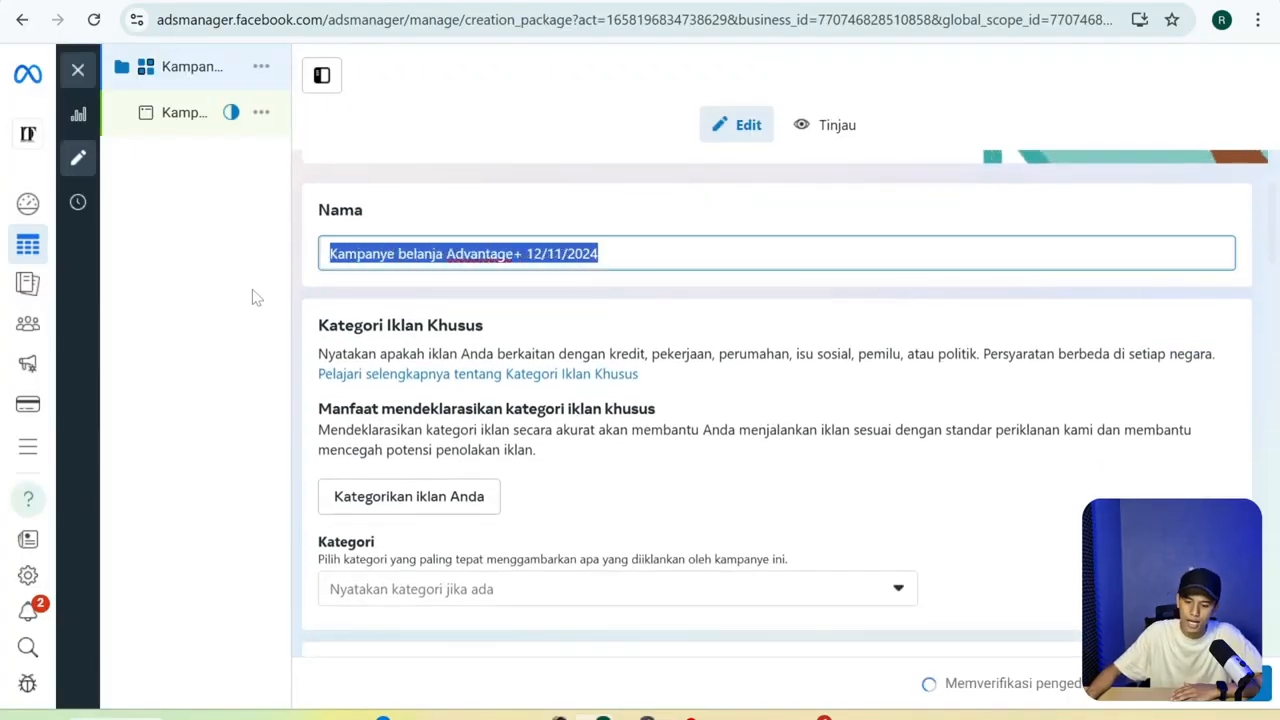
scroll(600, 425, down, 3)
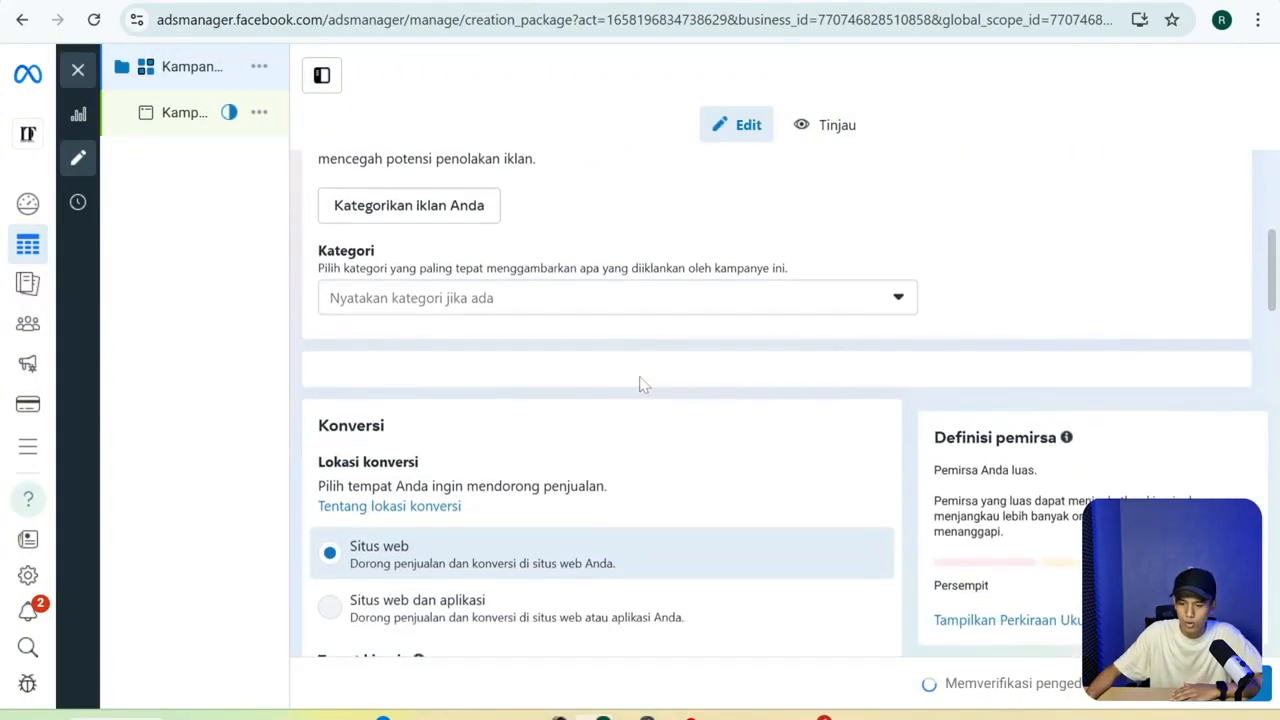
scroll(550, 310, down, 3)
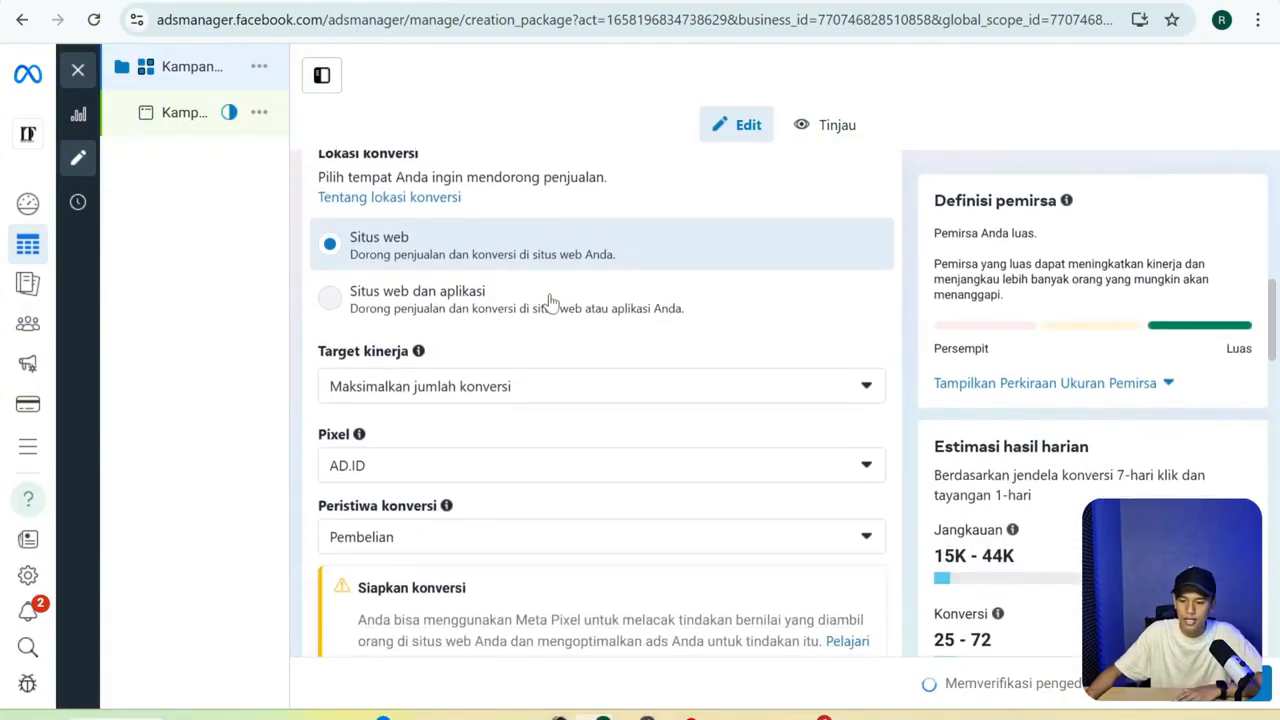
click(629, 386)
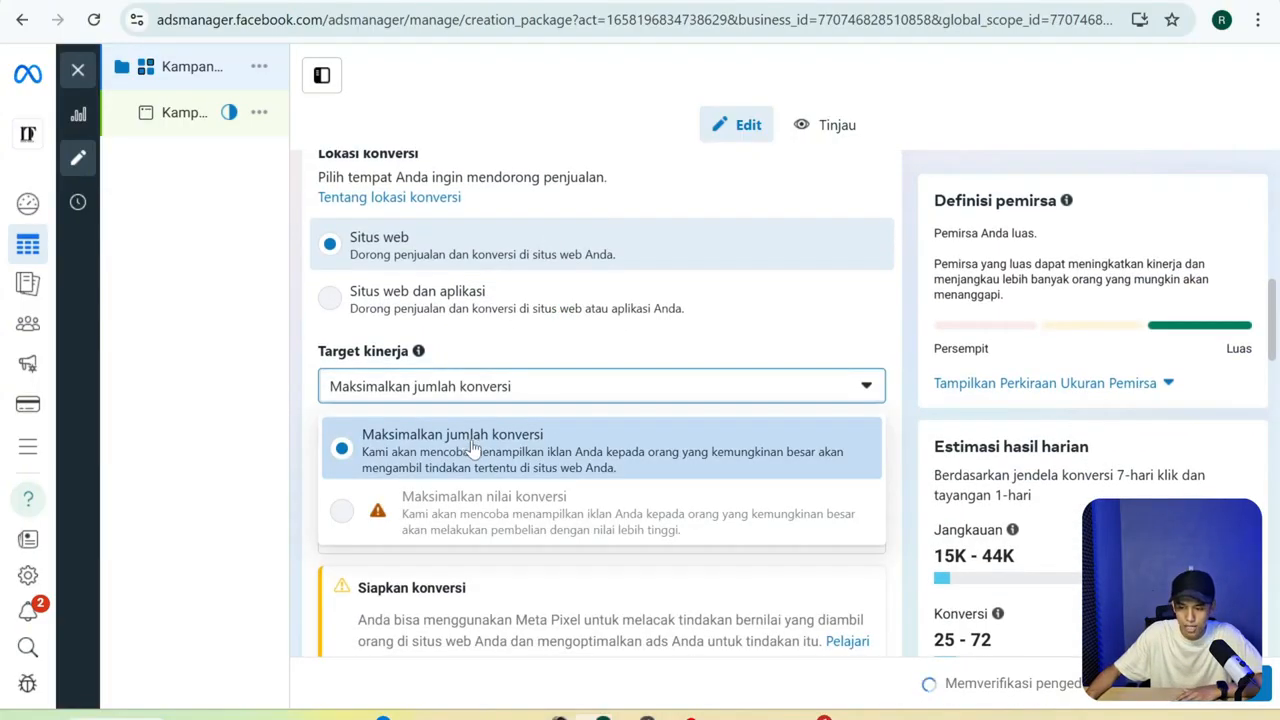
click(616, 338)
Check the pixel selection and choose Pembelian as the campaign's conversion event.
scroll(600, 370, down, 2)
click(603, 278)
click(603, 278)
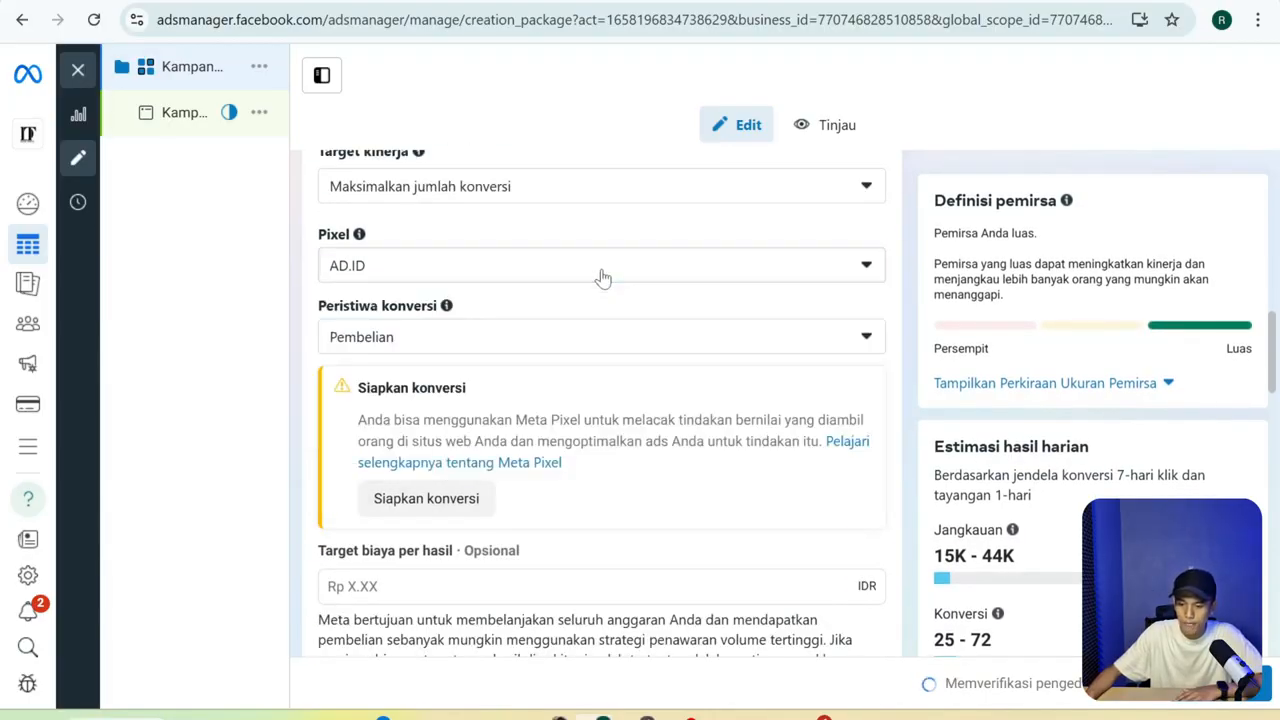
click(386, 337)
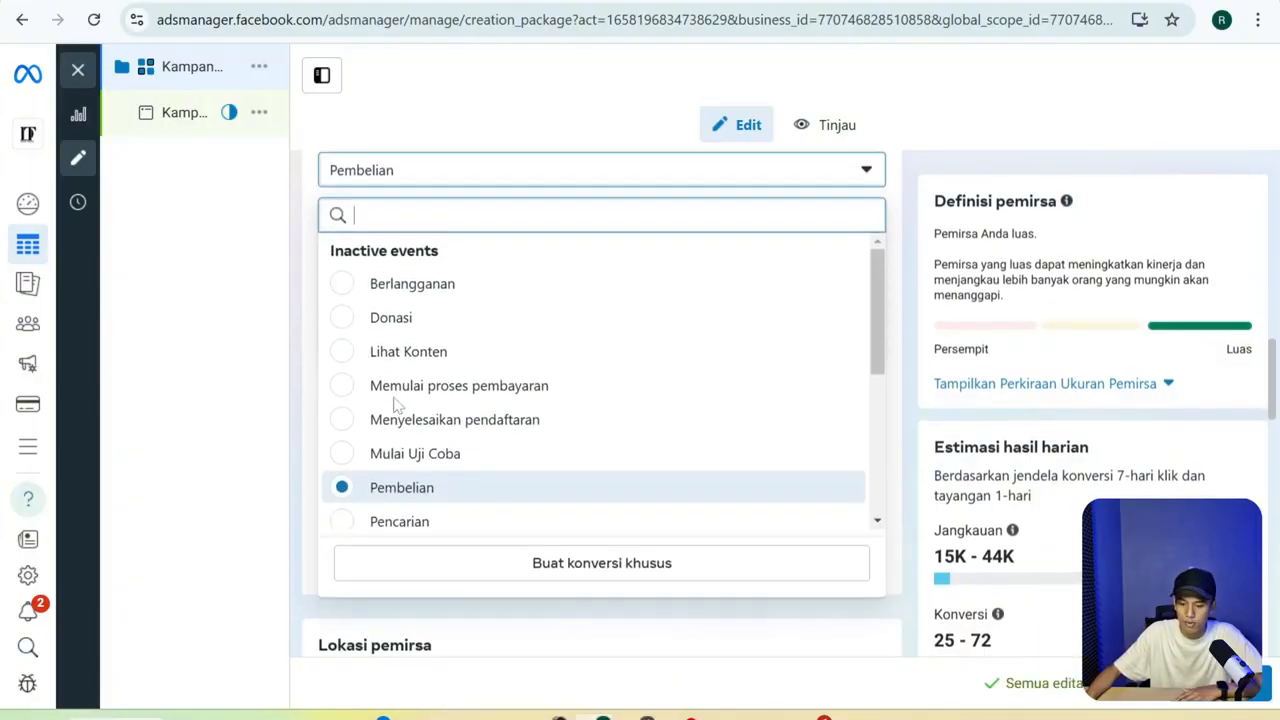
scroll(553, 420, down, 2)
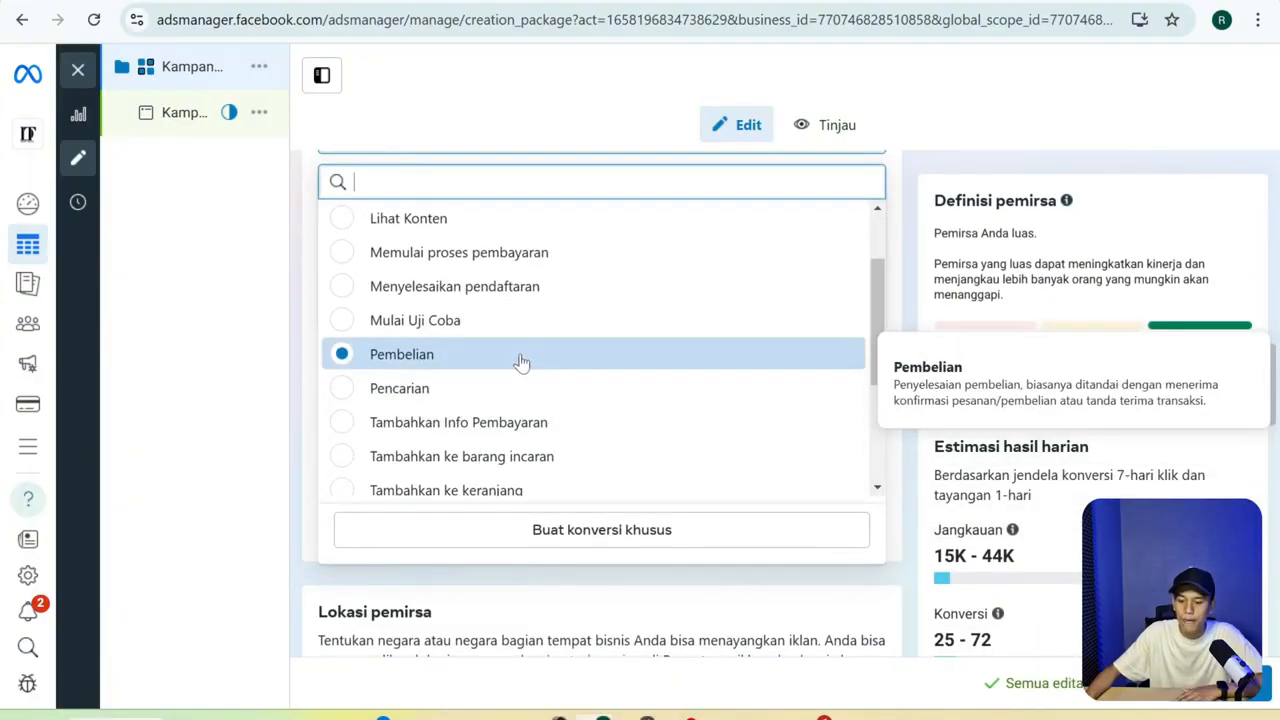
click(400, 368)
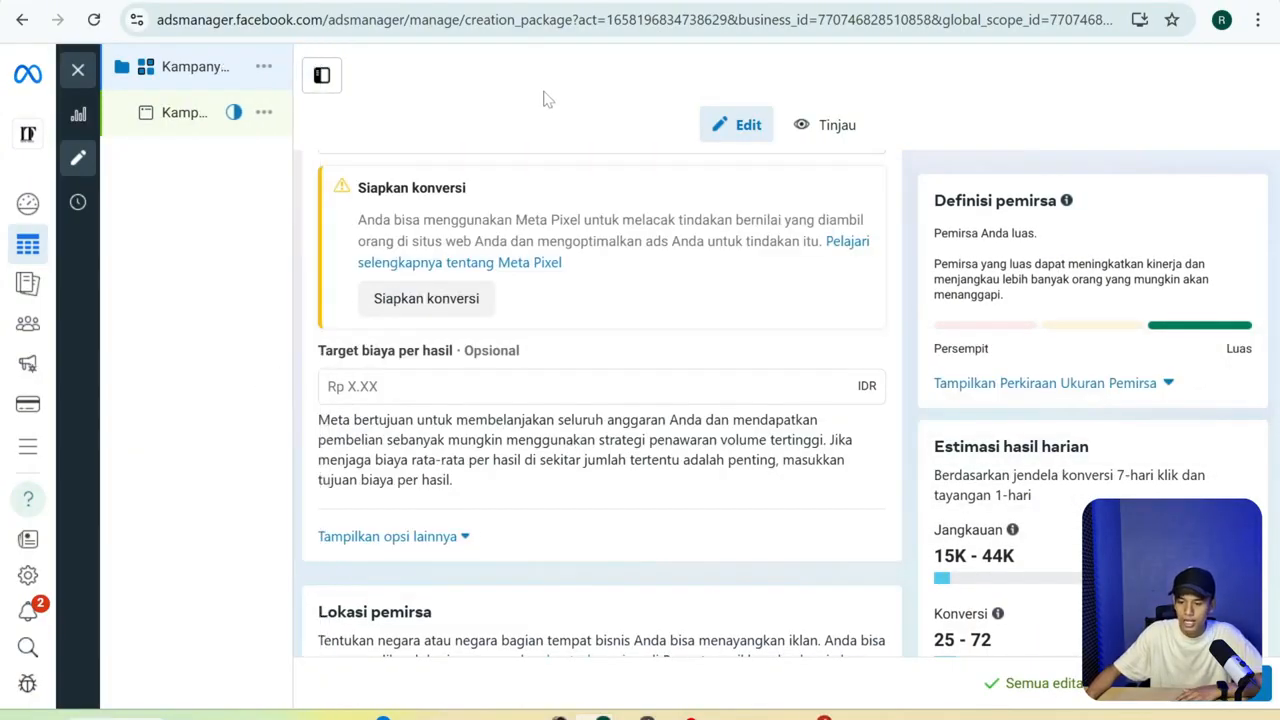
Review the audience location and reporting sections, and set the campaign's daily budget to Rp 50.000.
scroll(600, 360, down, 3)
scroll(610, 372, down, 2)
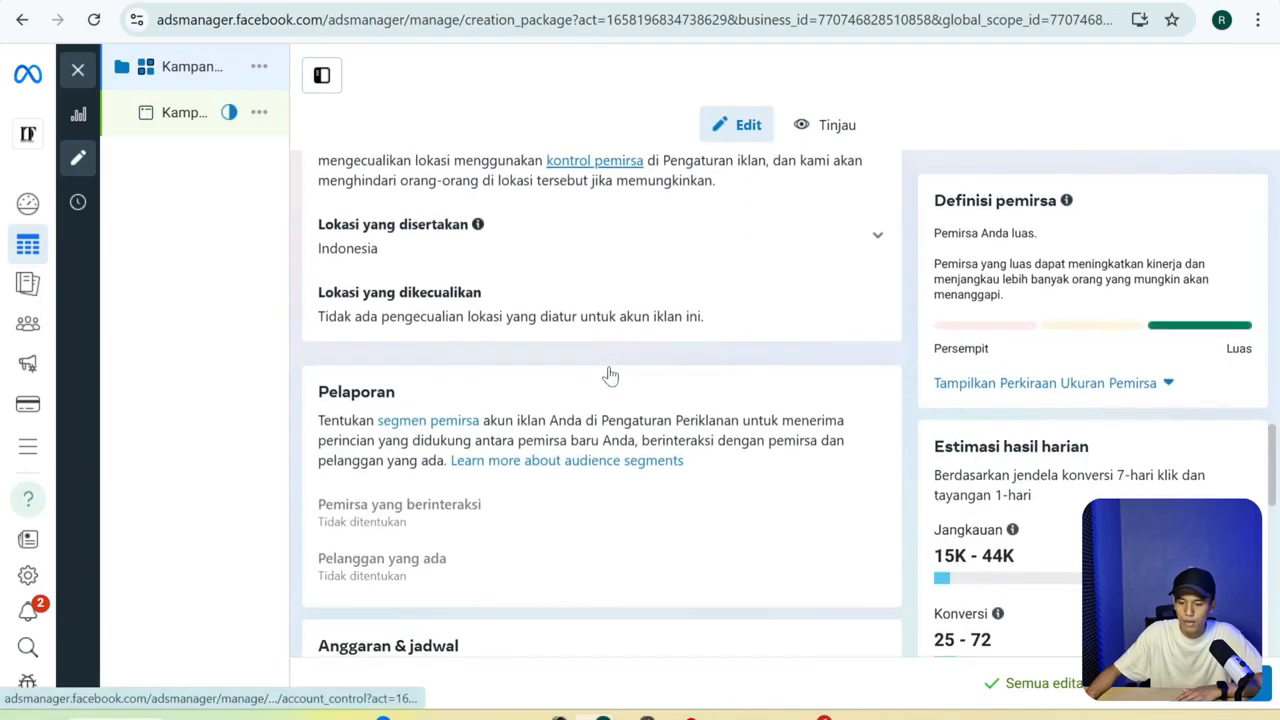
scroll(520, 255, up, 2)
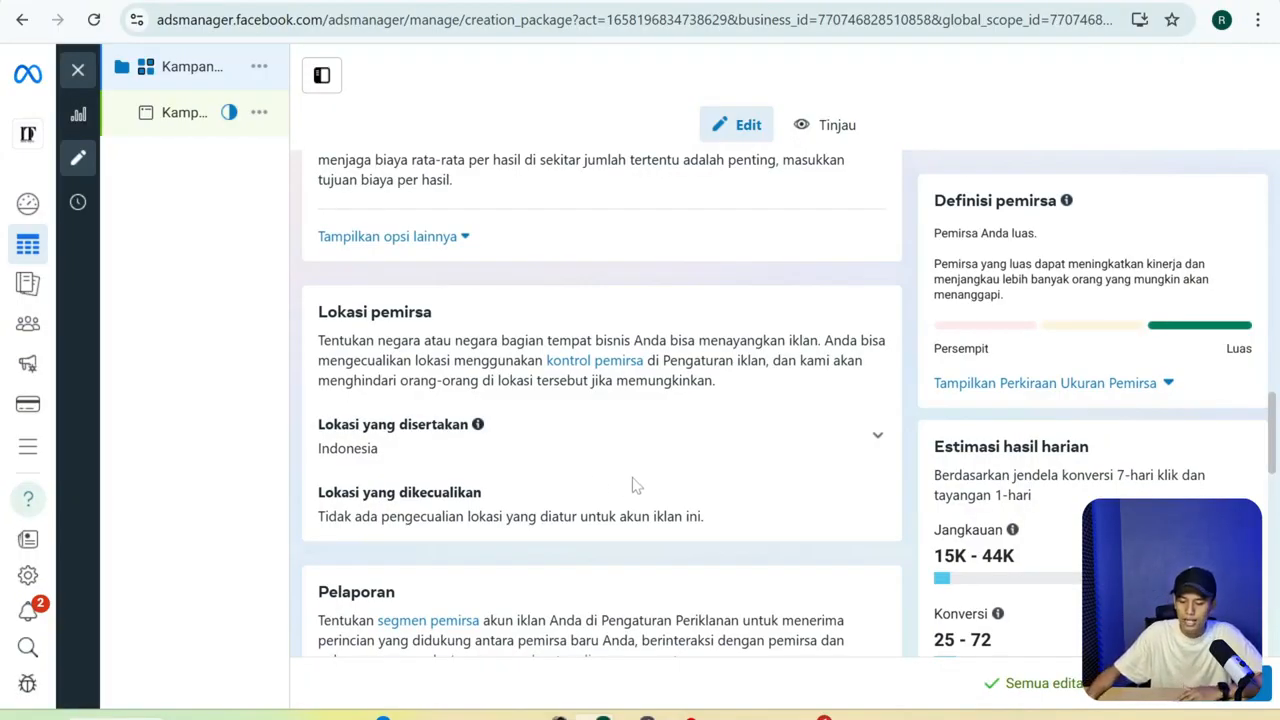
scroll(630, 486, down, 4)
drag(558, 513, 458, 515)
text(5)
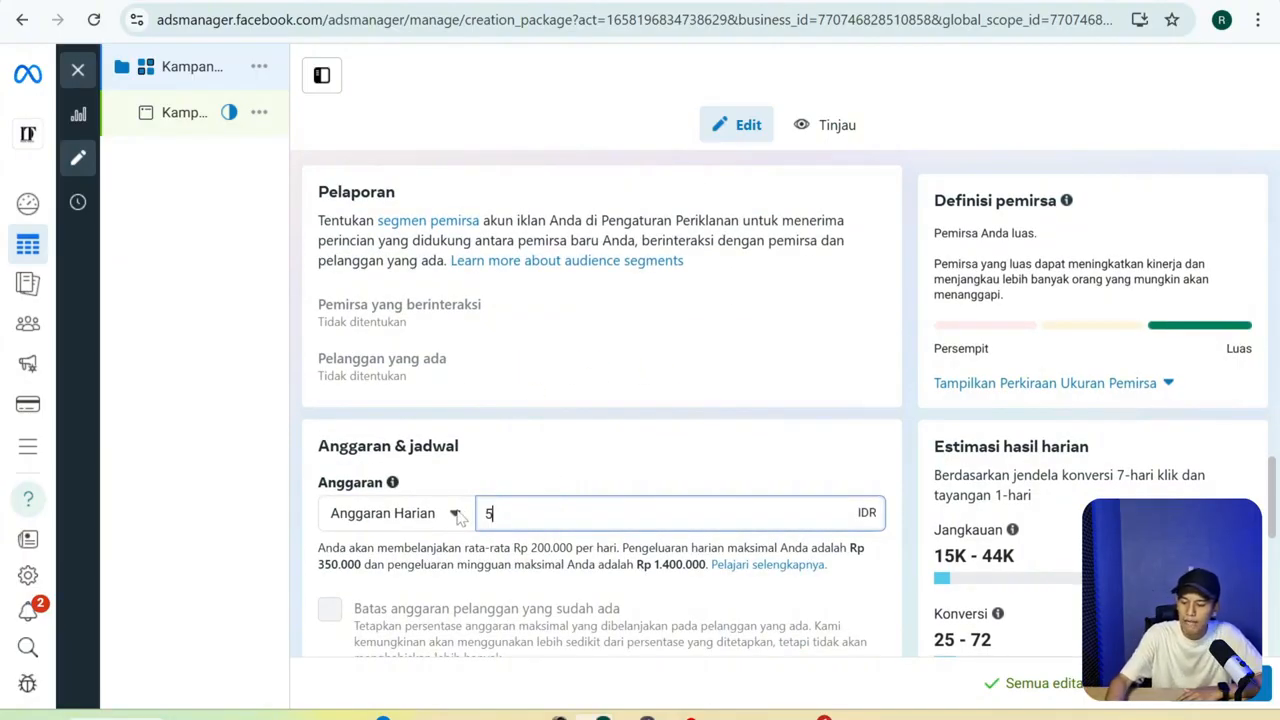
text(0000)
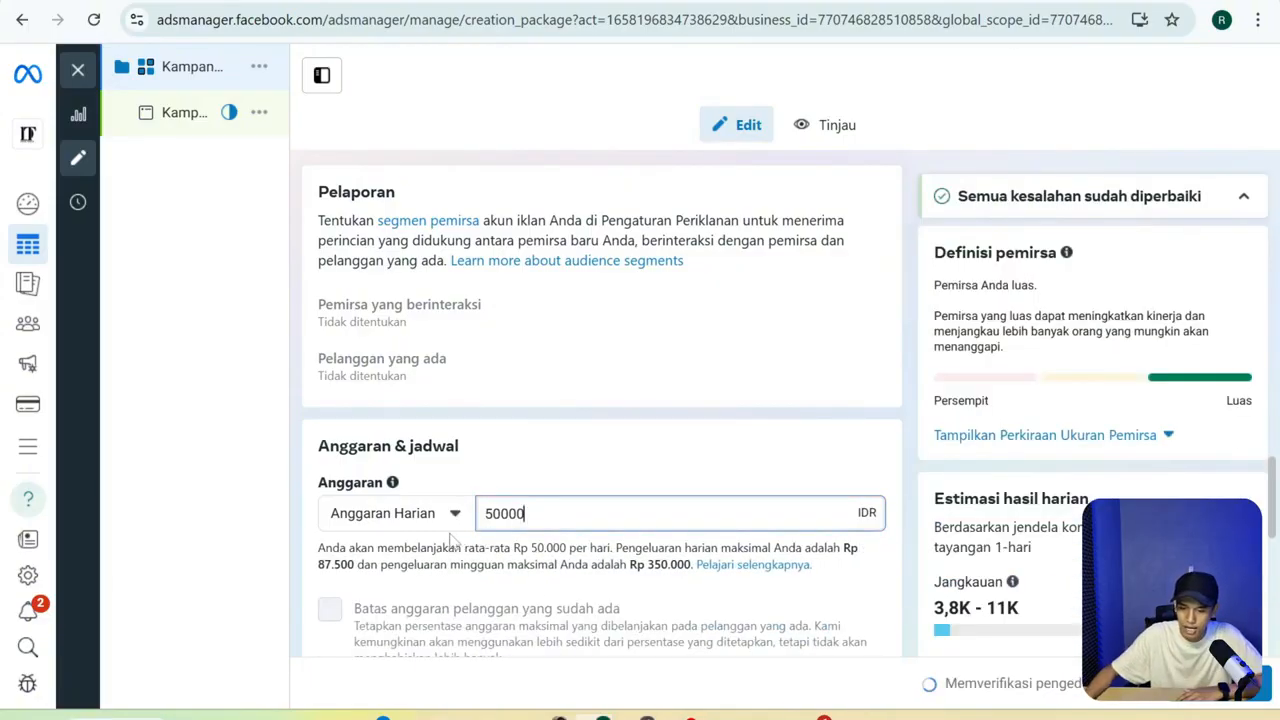
click(518, 476)
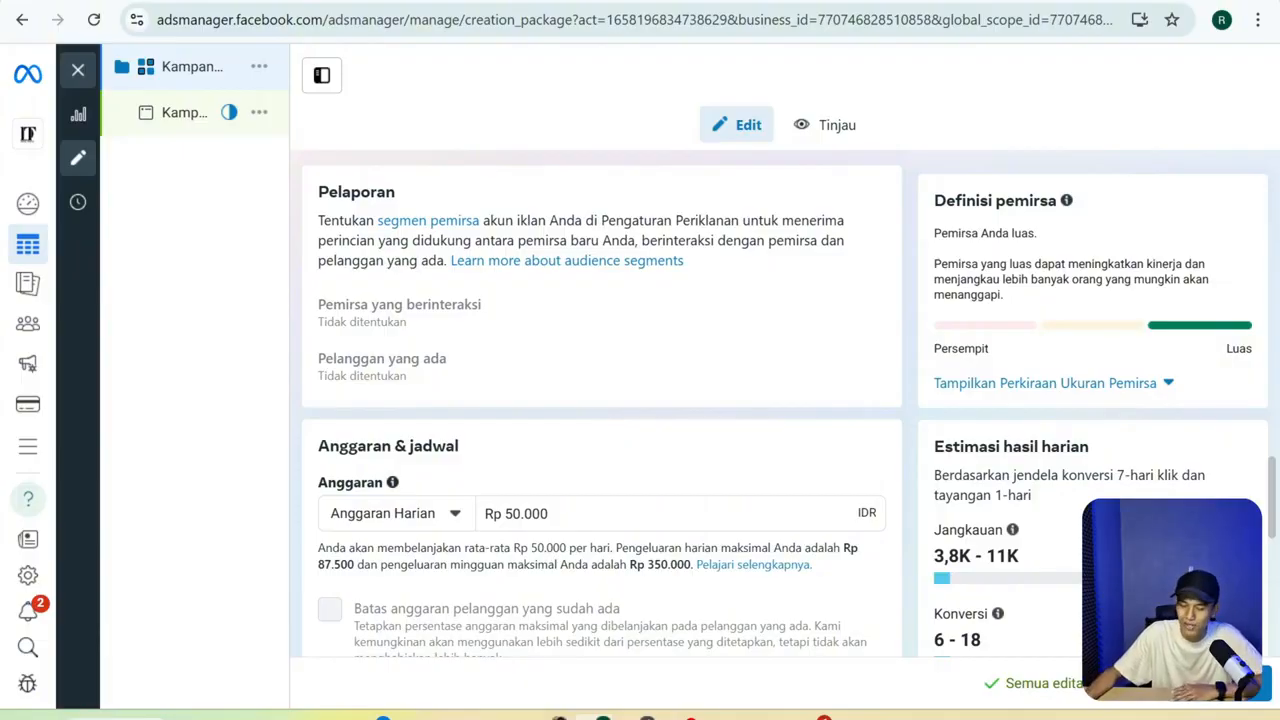
Review the campaign's schedule and suggested ads sections and continue to the ad-level settings.
scroll(700, 437, down, 4)
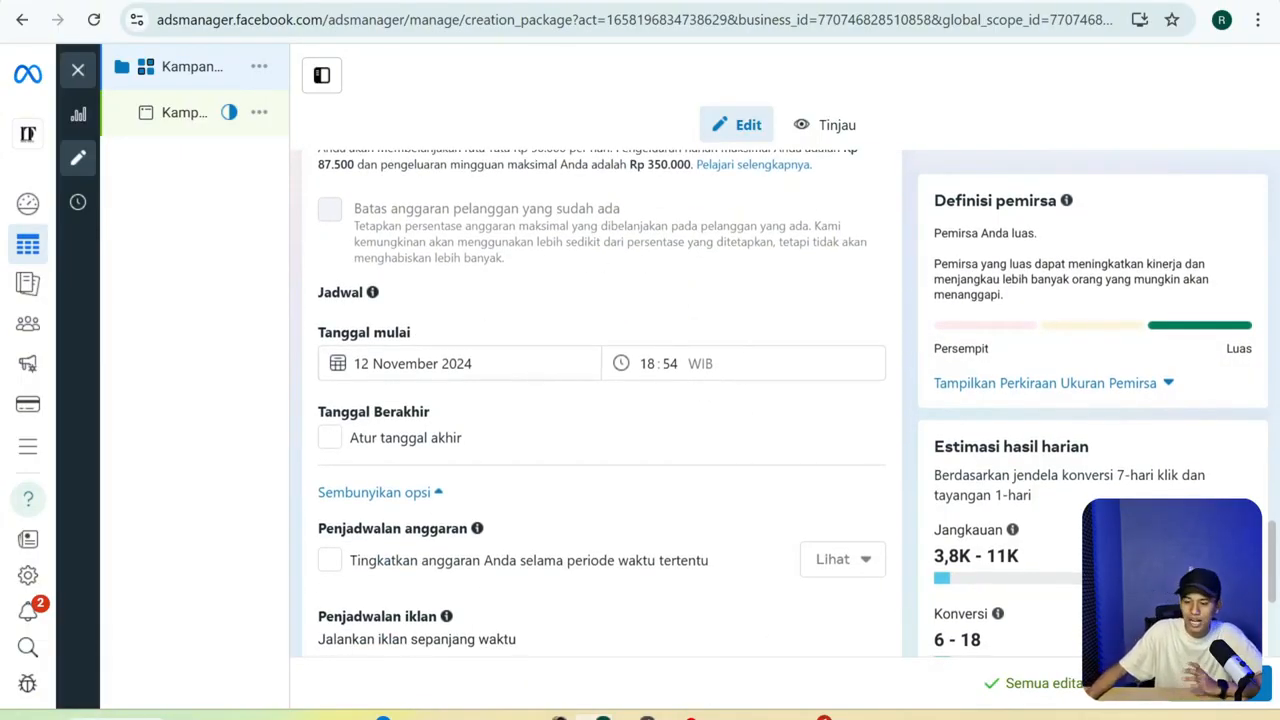
scroll(620, 418, down, 2)
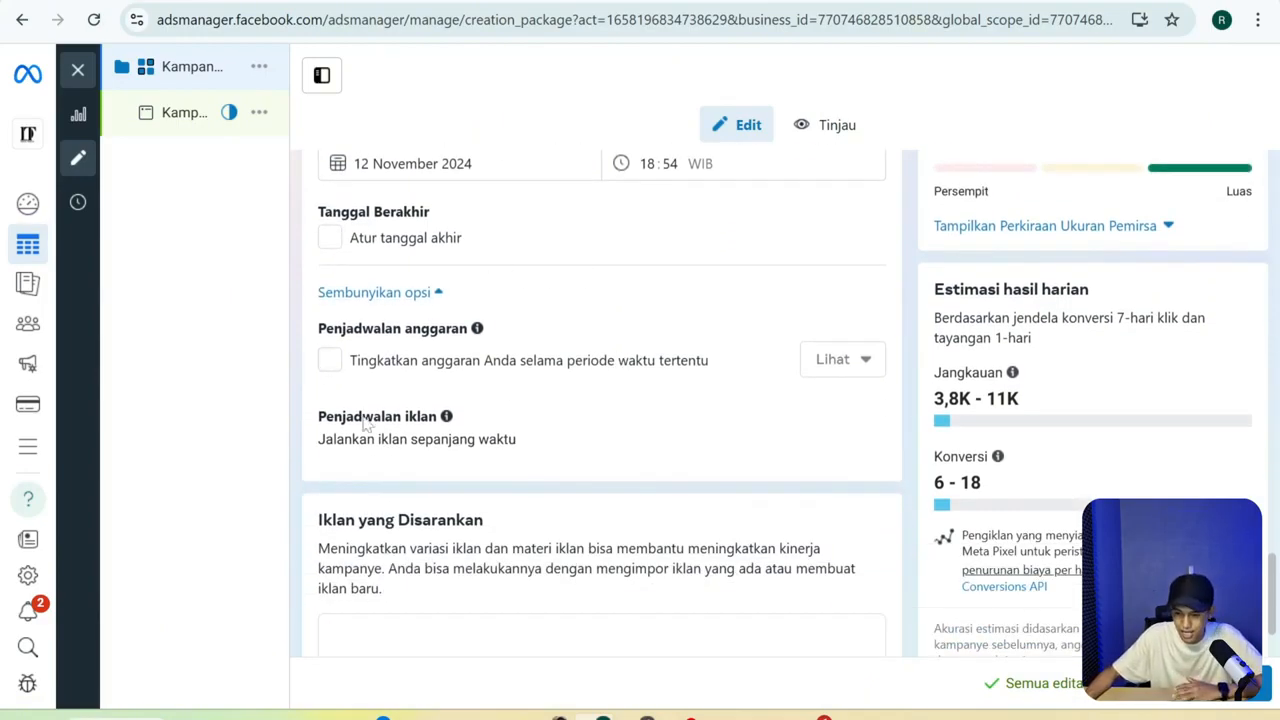
scroll(640, 409, down, 2)
Look through the ad-level settings and check which Facebook Pages are available for the ad's identity.
scroll(643, 291, up, 5)
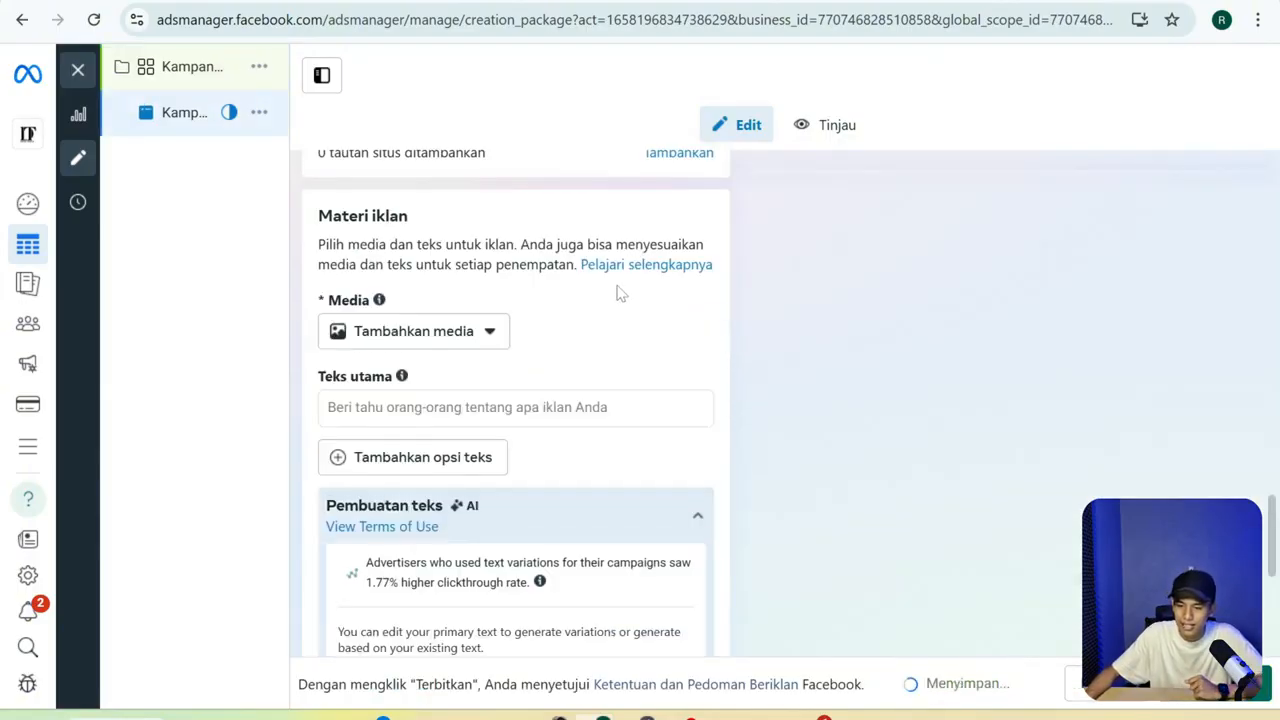
scroll(616, 295, up, 5)
scroll(616, 301, up, 15)
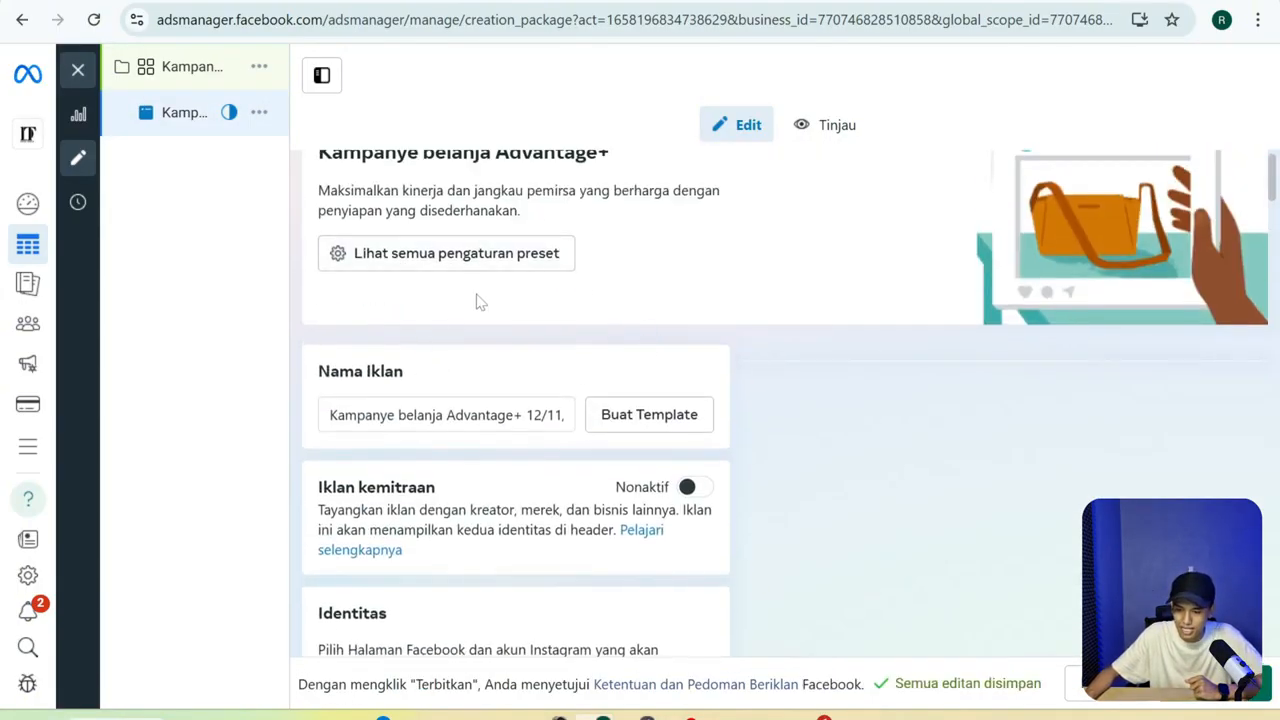
scroll(530, 343, down, 5)
scroll(563, 340, up, 3)
scroll(566, 343, down, 2)
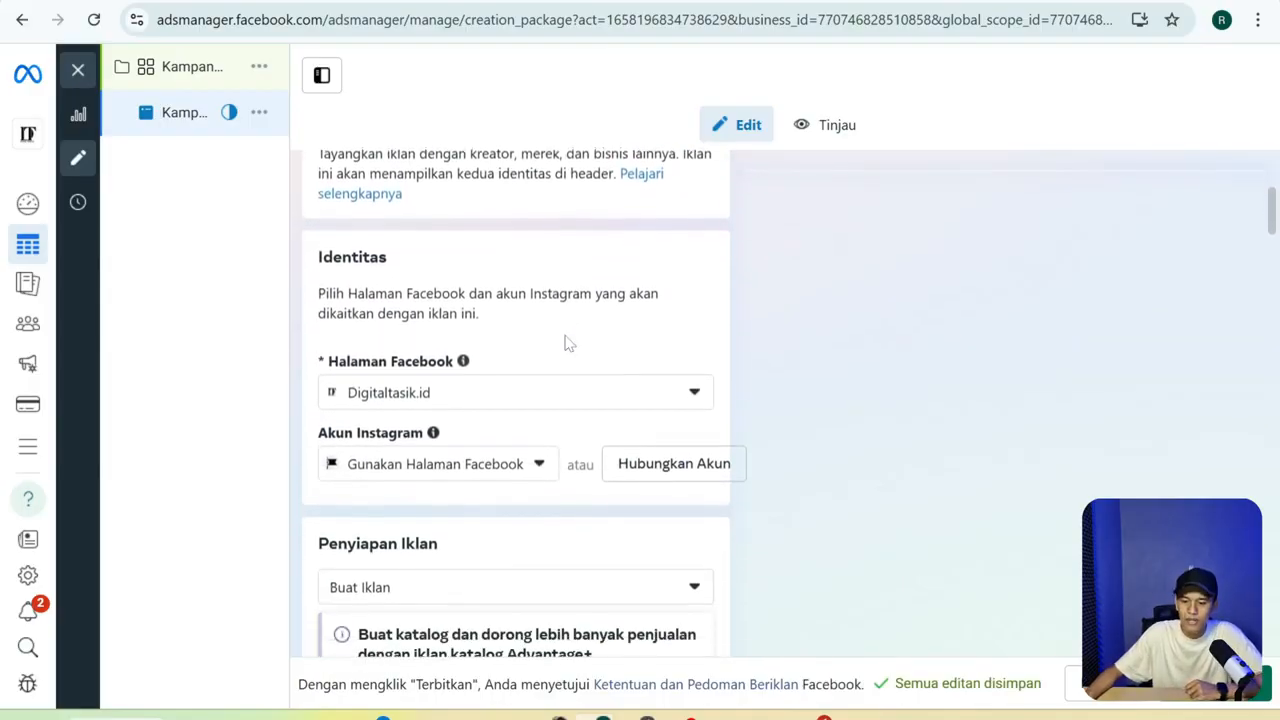
click(567, 397)
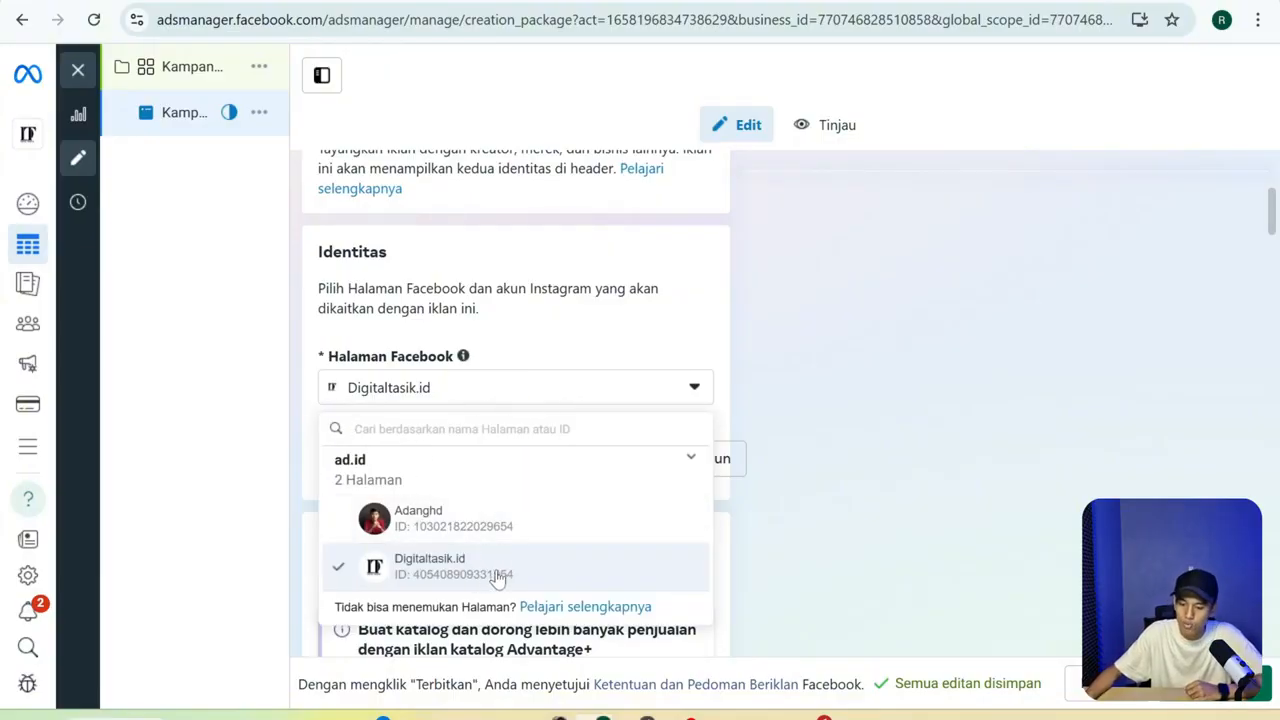
click(680, 338)
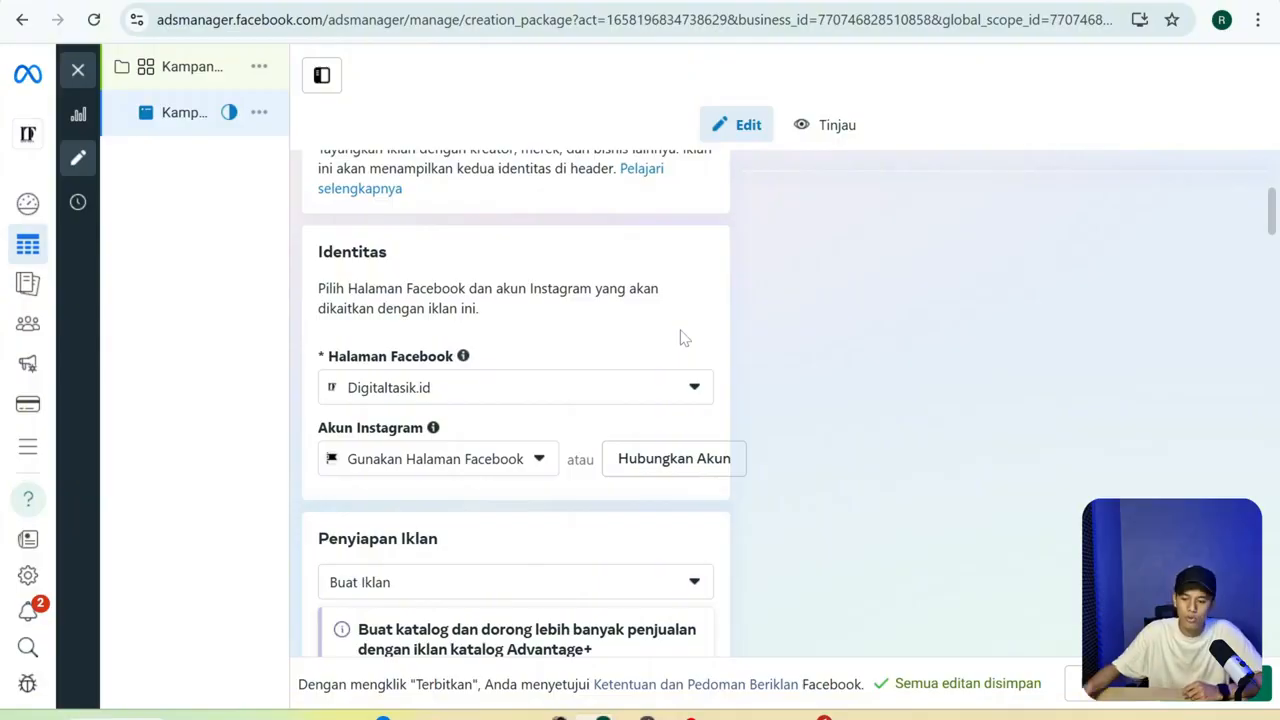
Check which Instagram accounts are available for the ad's identity, and review the ad setup, creative source and format options.
scroll(430, 395, down, 1)
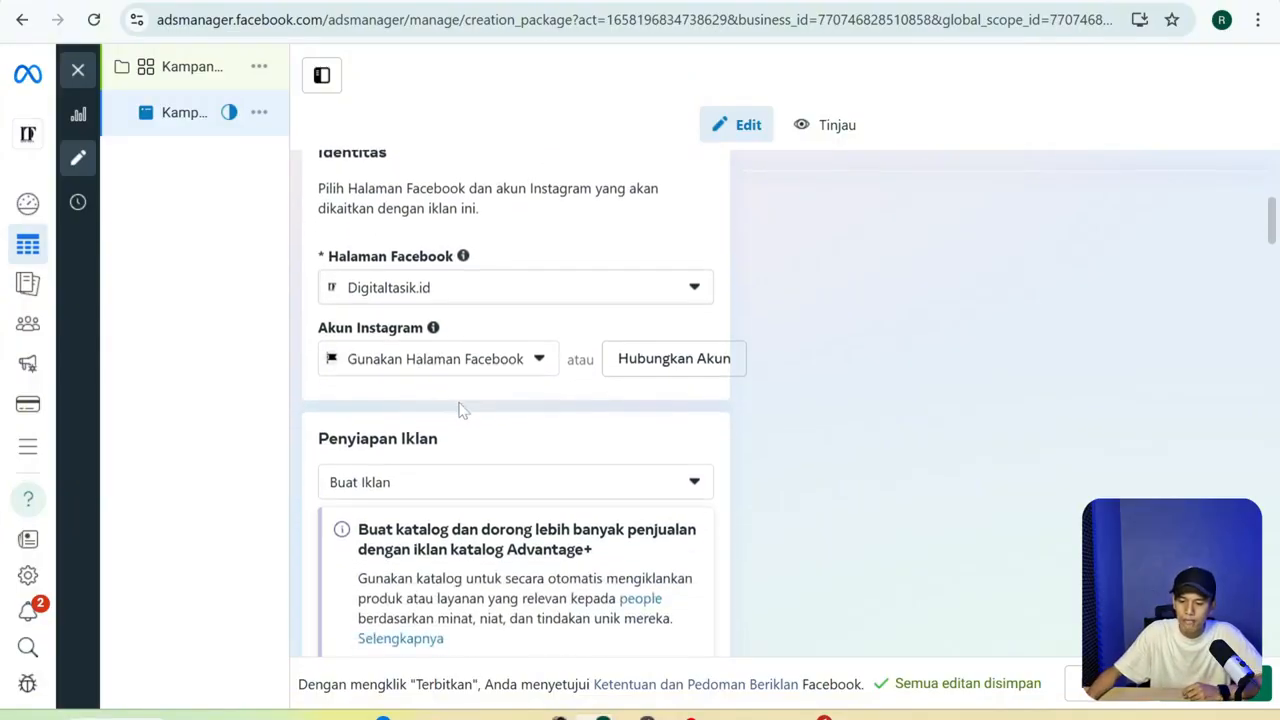
click(423, 368)
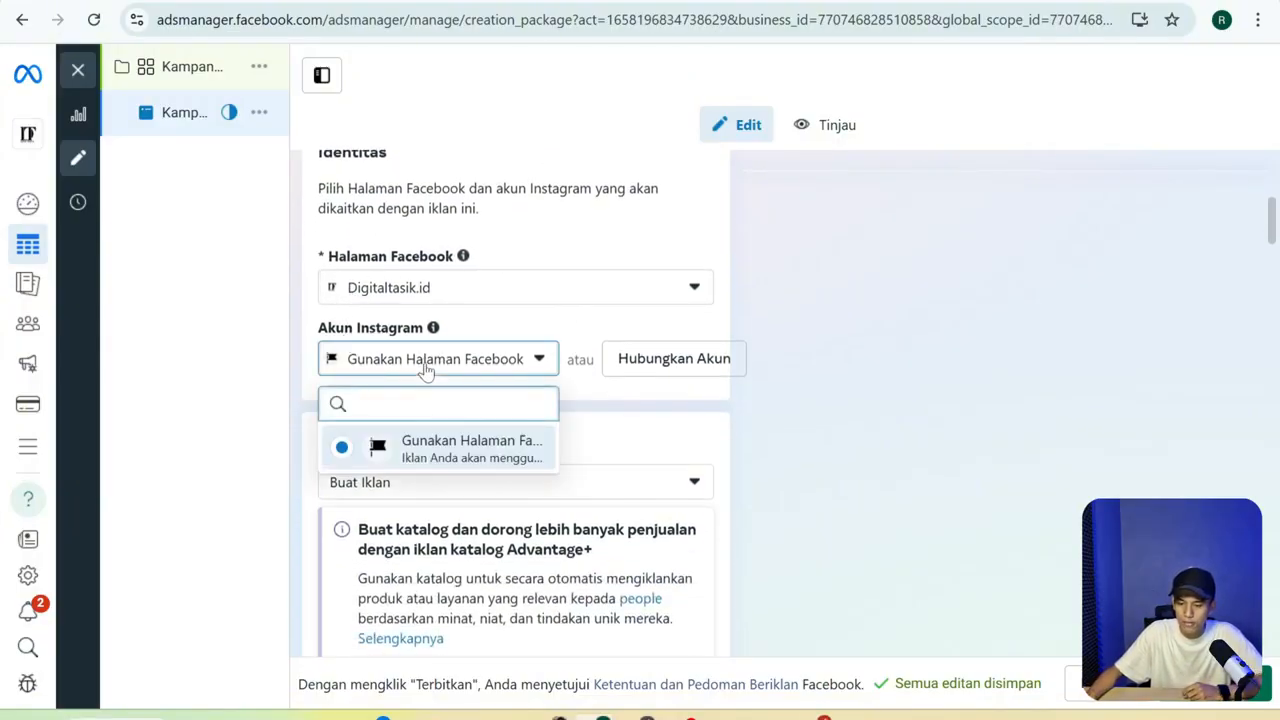
click(660, 455)
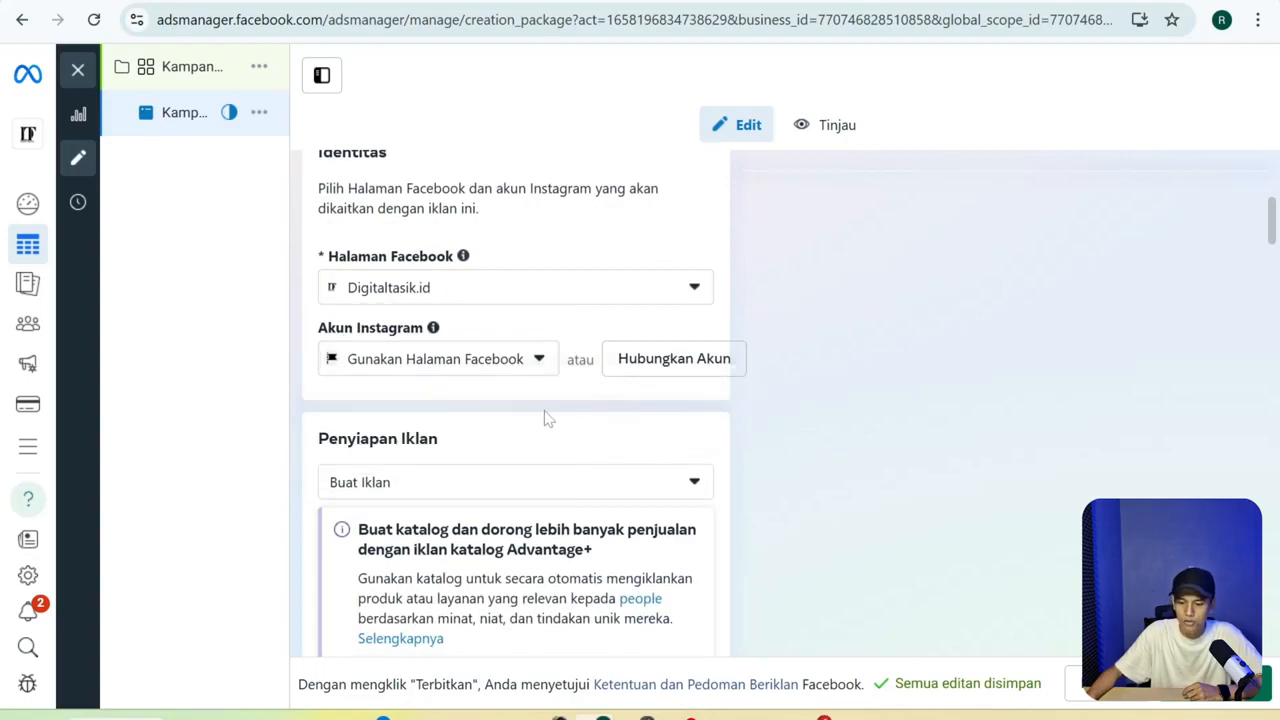
scroll(560, 405, down, 4)
scroll(500, 330, down, 1)
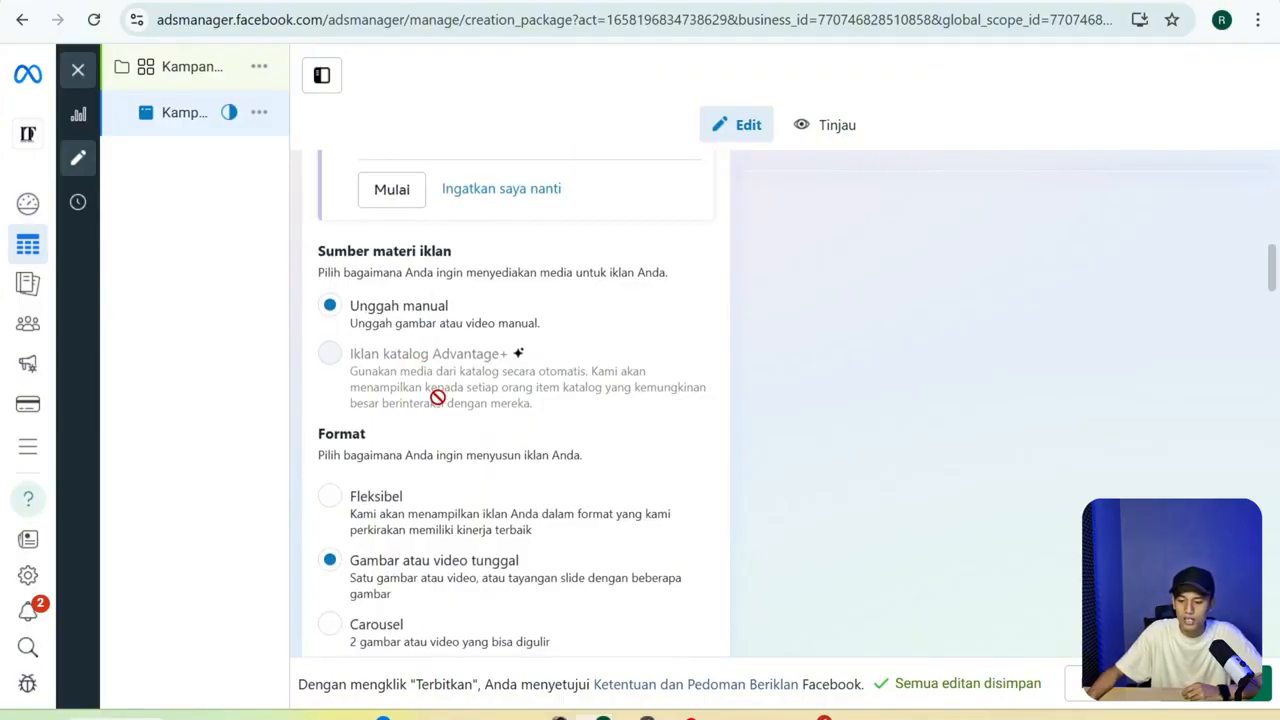
scroll(700, 418, down, 2)
scroll(947, 303, up, 10)
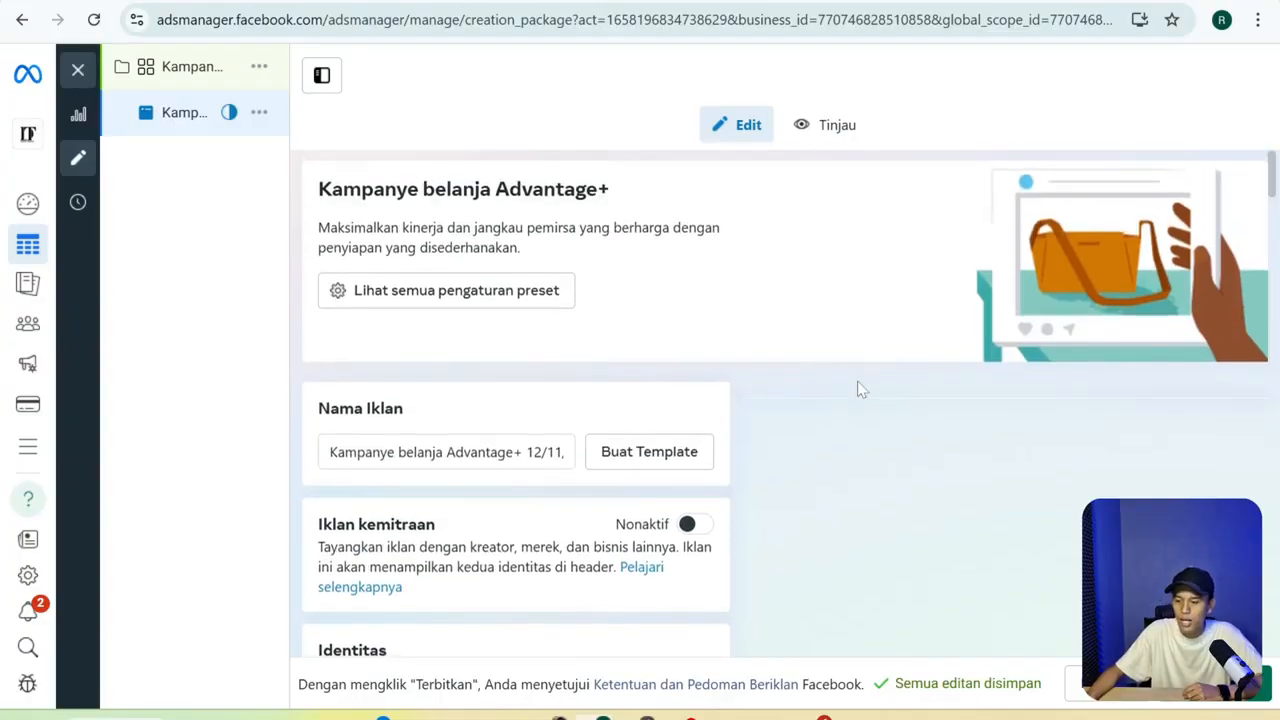
scroll(859, 380, down, 3)
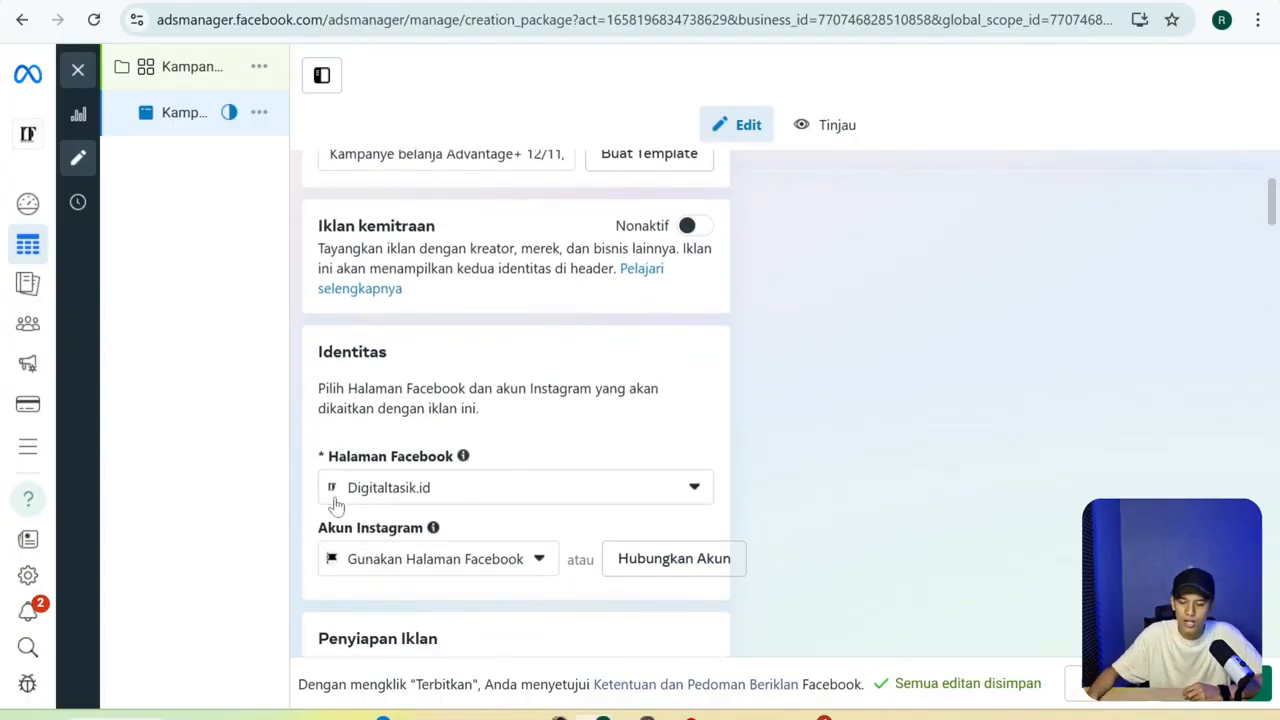
scroll(549, 471, down, 7)
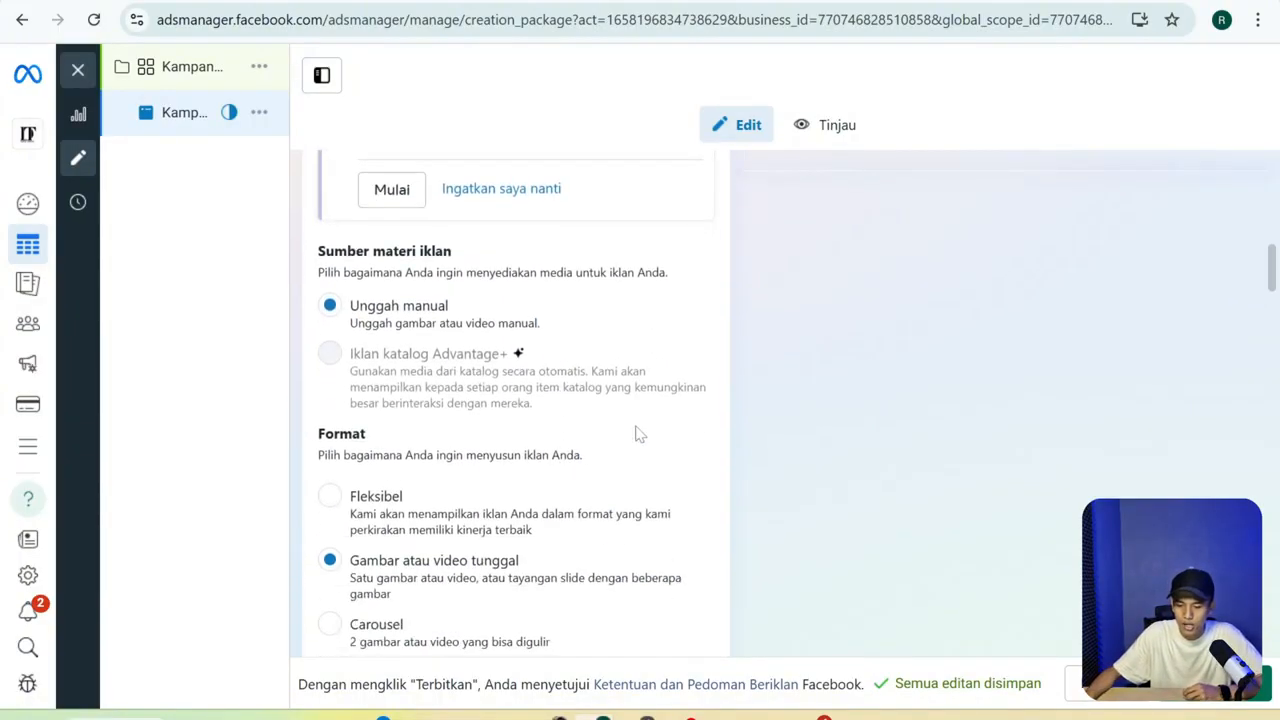
scroll(639, 433, down, 2)
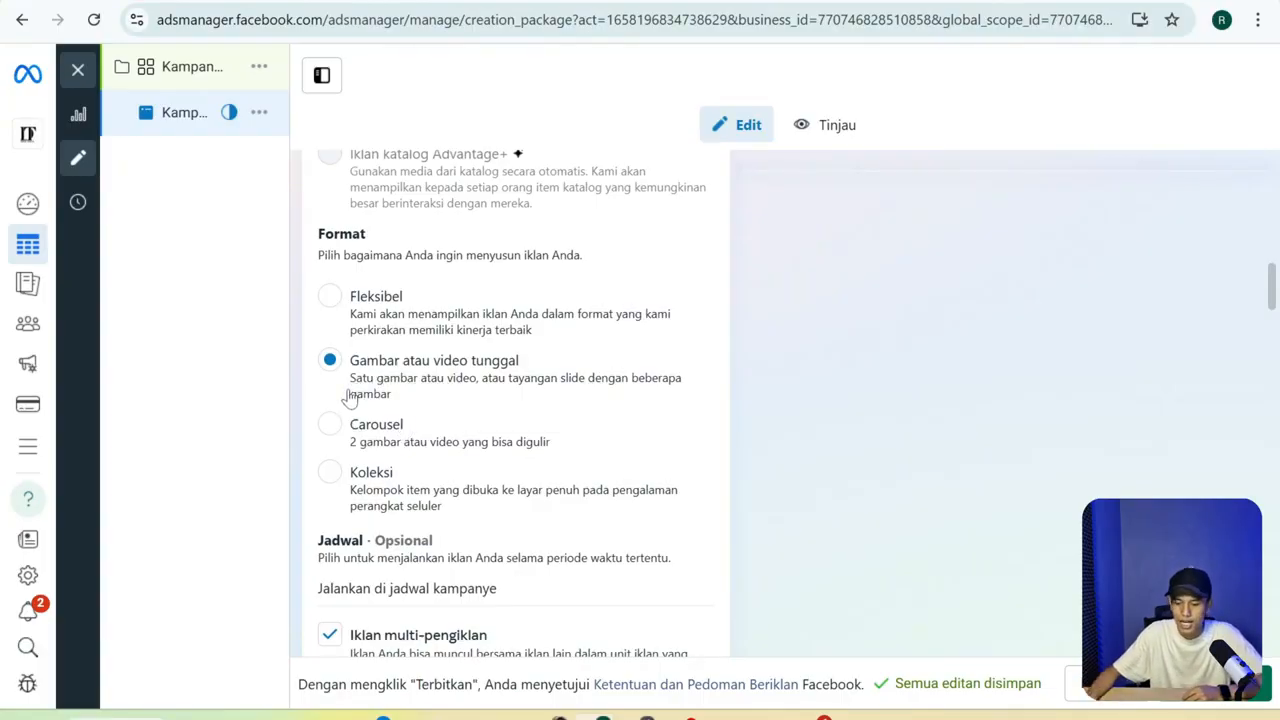
Set the ad source URL to the lynk.id product page link.
scroll(360, 397, down, 5)
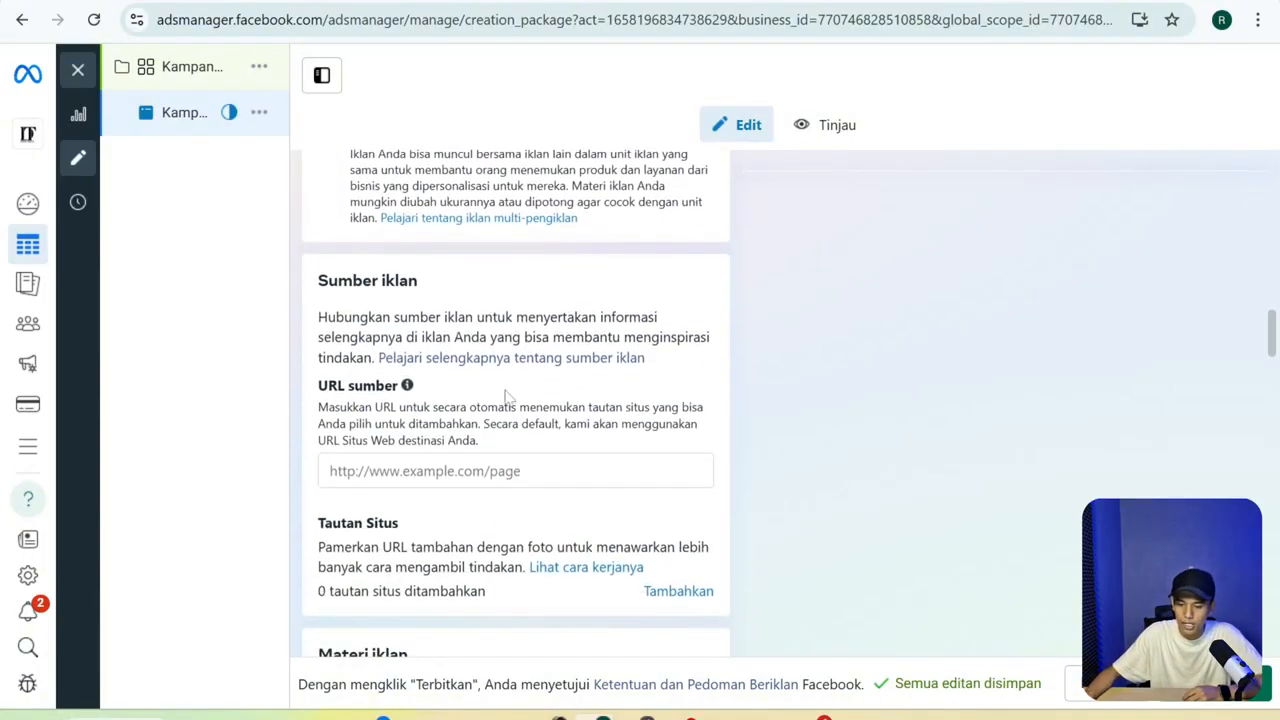
click(487, 482)
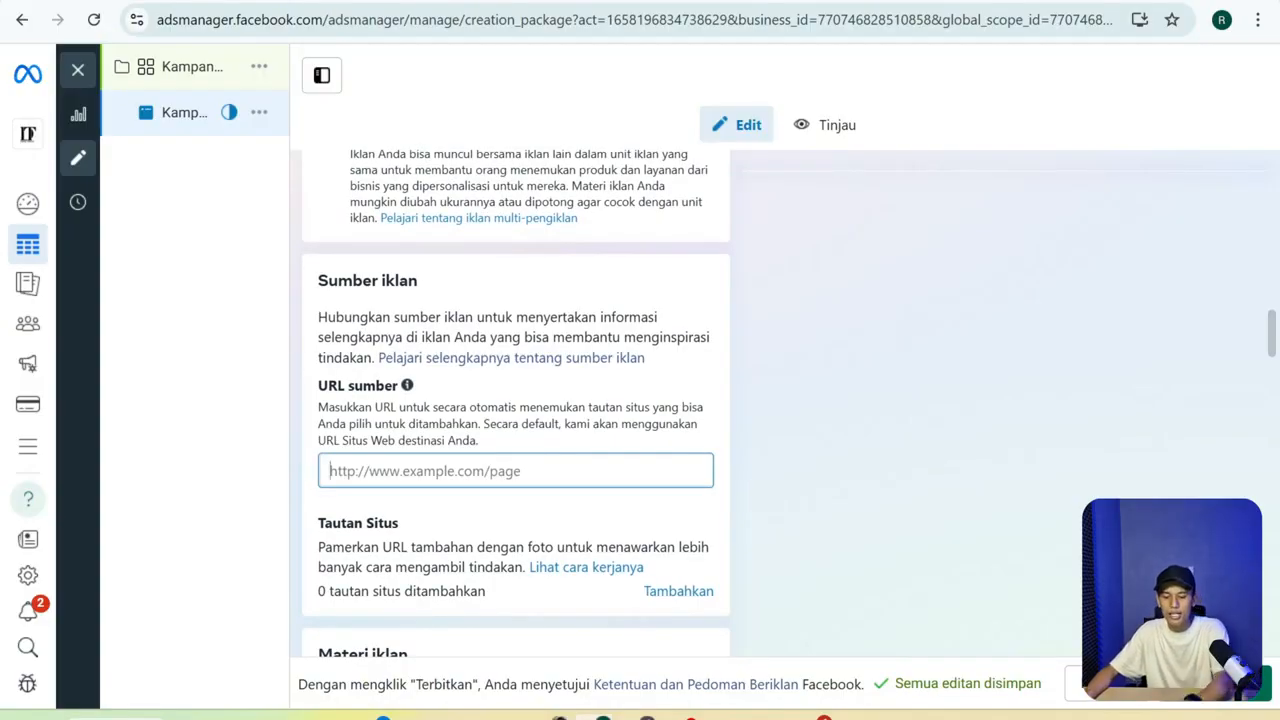
text(https://lynk.id/adanghdyt/XgwMVq4)
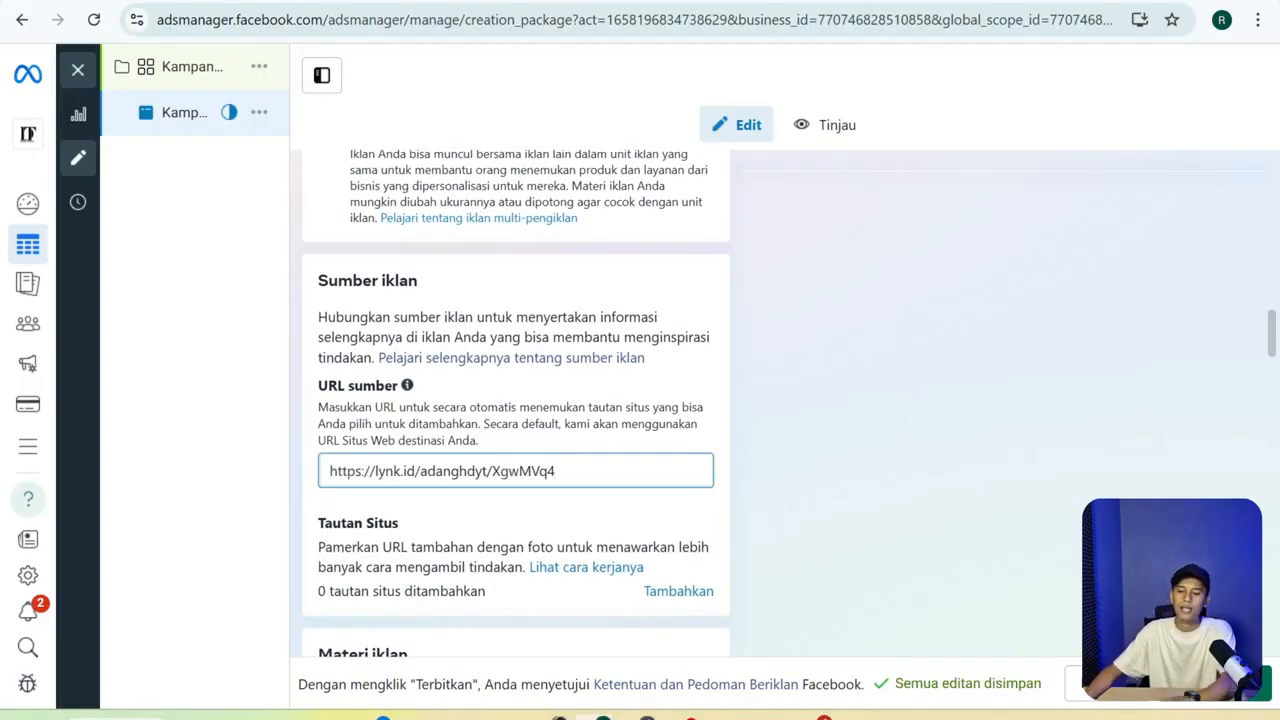
click(634, 362)
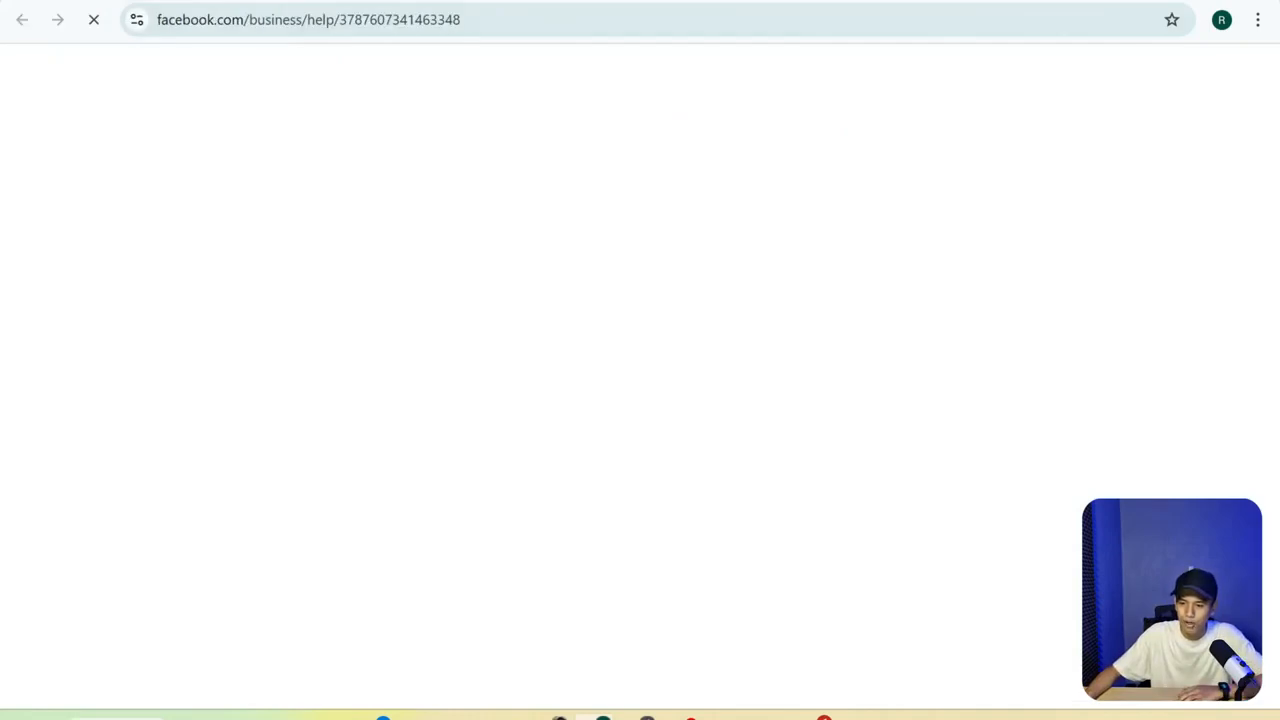
key(ctrl+w)
Add the second 1080 × 1920 IDE KONTEN video from the account's library as the ad's media.
scroll(515, 400, down, 4)
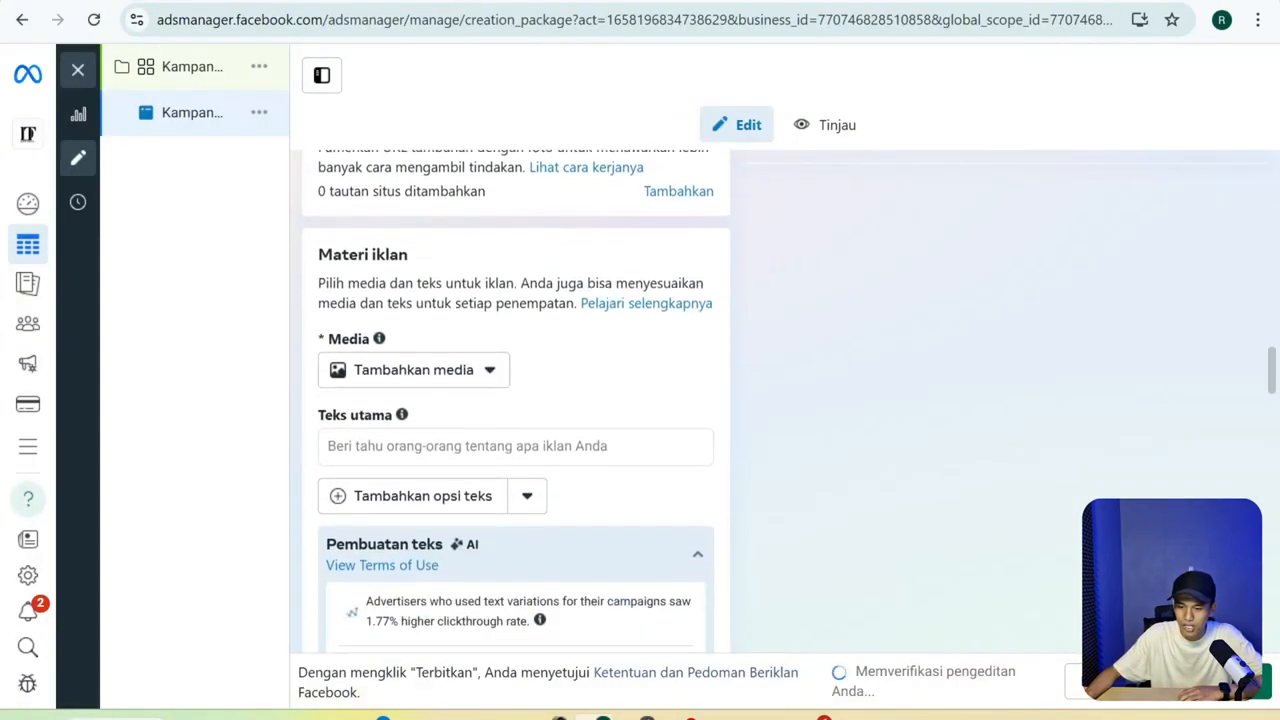
click(431, 367)
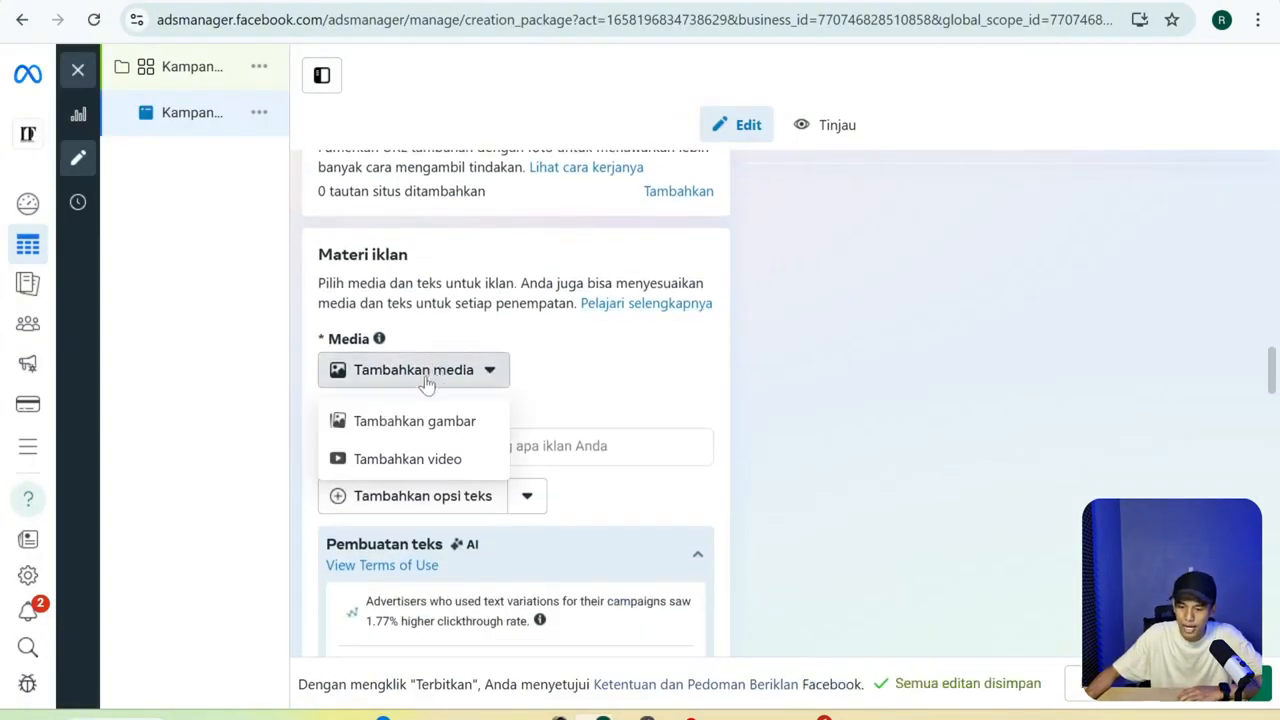
click(440, 458)
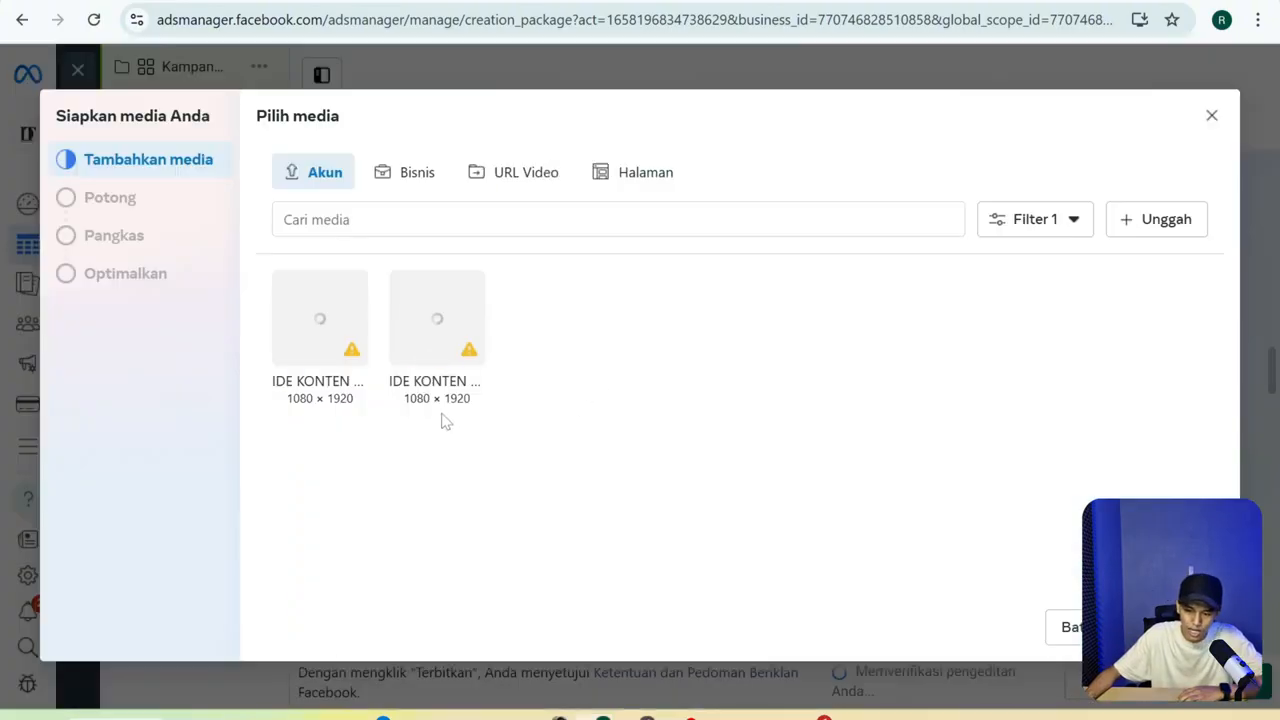
click(408, 286)
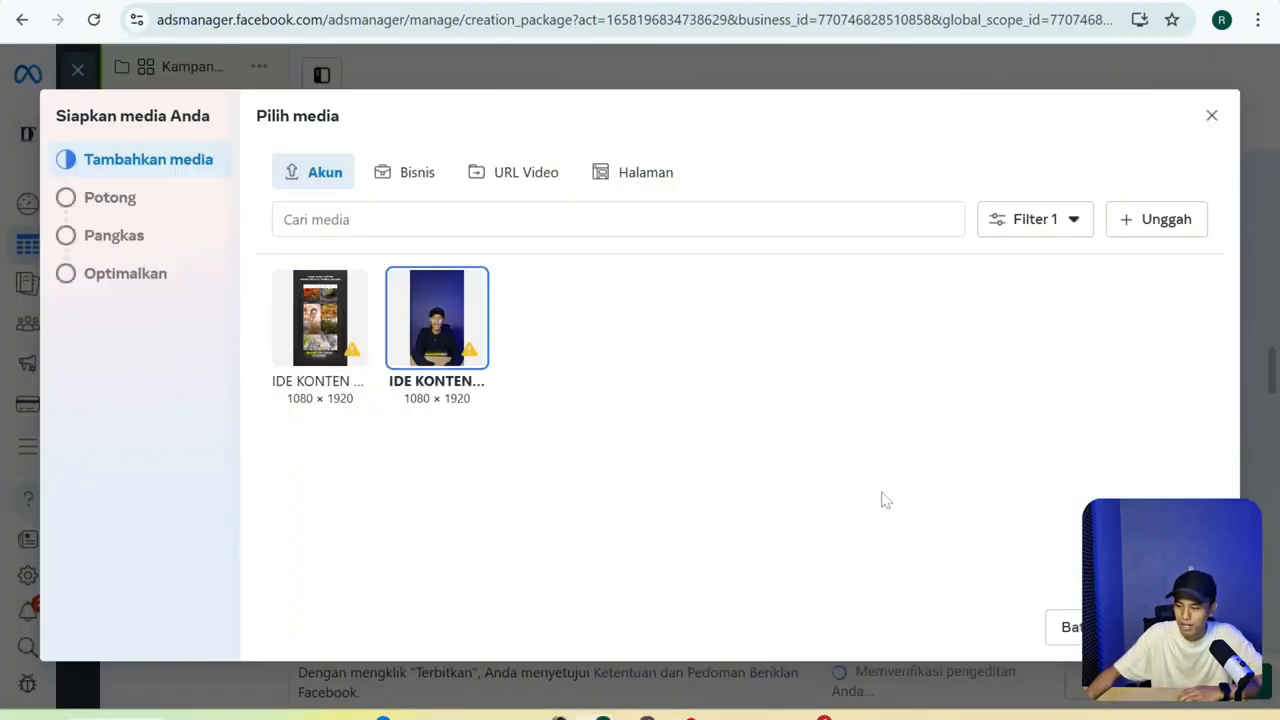
click(1164, 627)
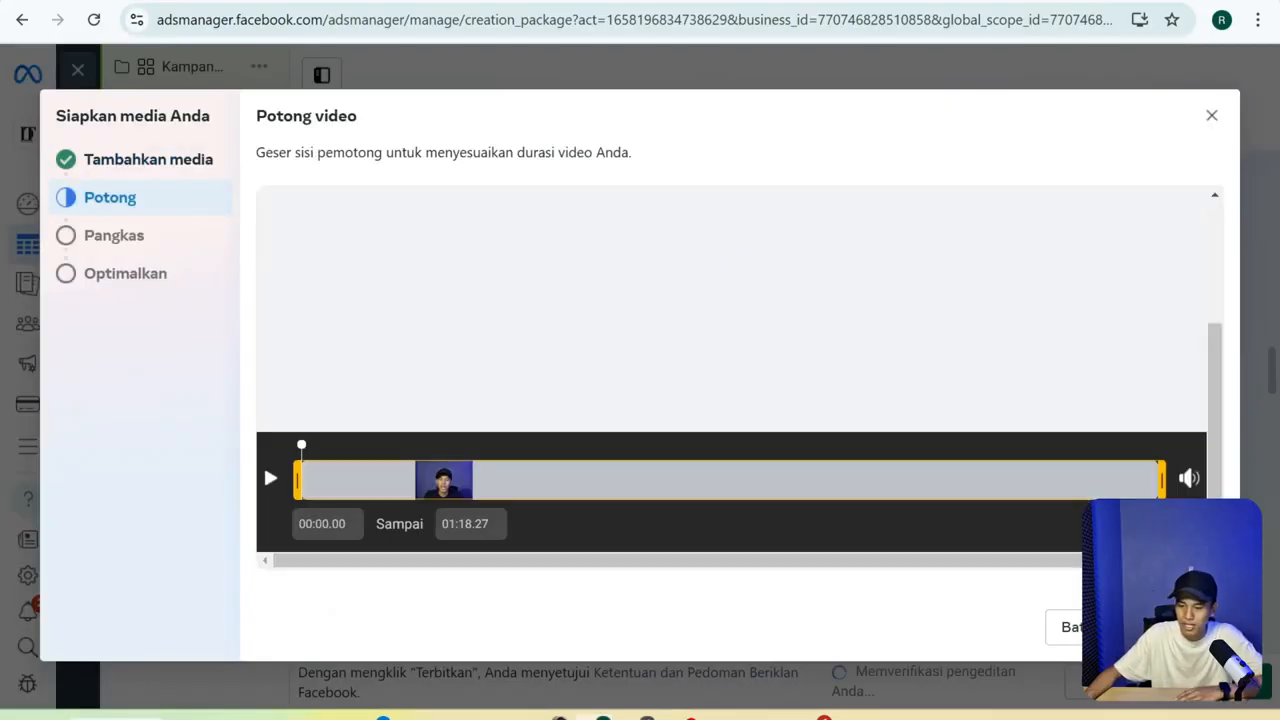
Keep the video's full length and original (Asli) crops, and finish the media setup with all Advantage+ optimizations enabled.
click(1164, 627)
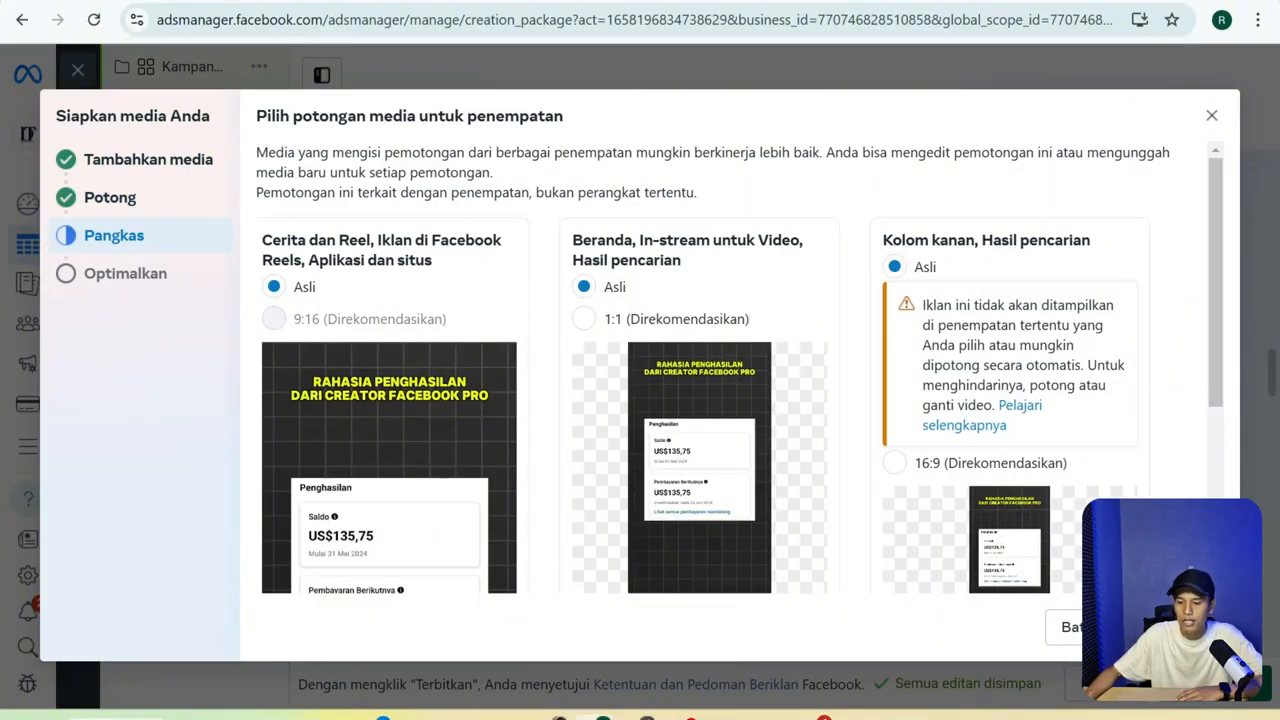
click(1164, 627)
scroll(535, 490, down, 1)
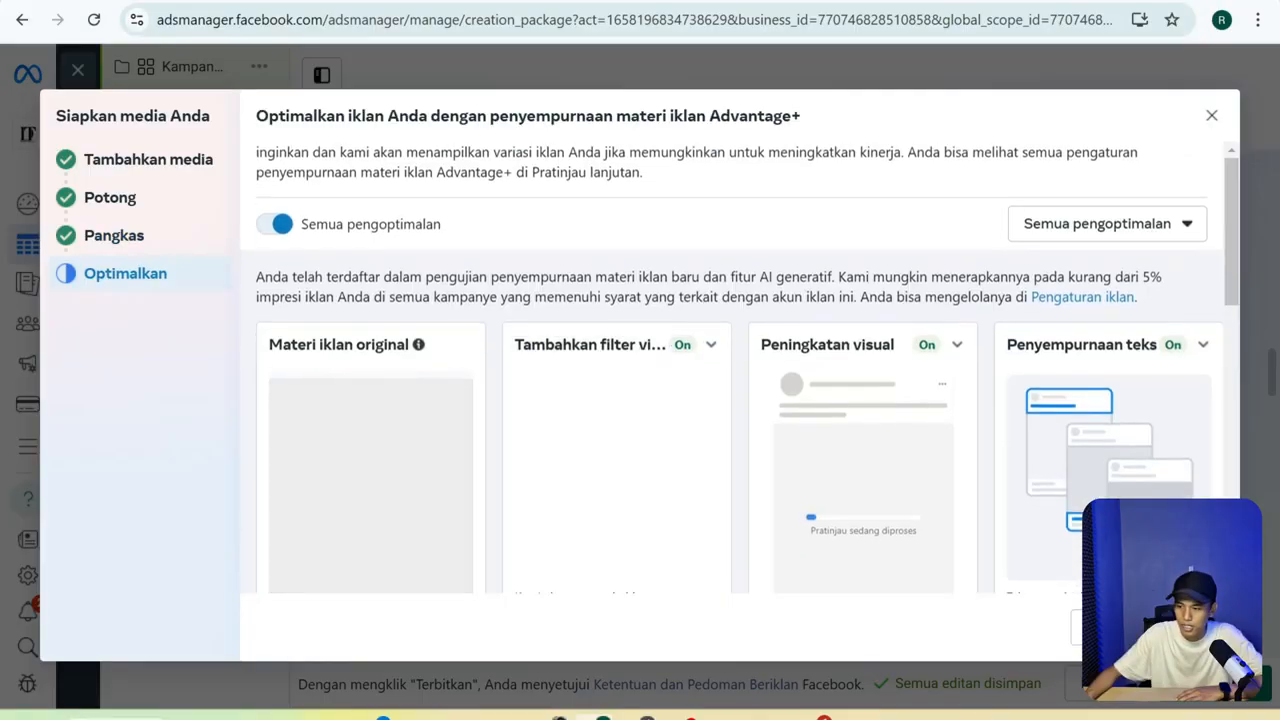
scroll(851, 297, down, 3)
scroll(837, 300, up, 3)
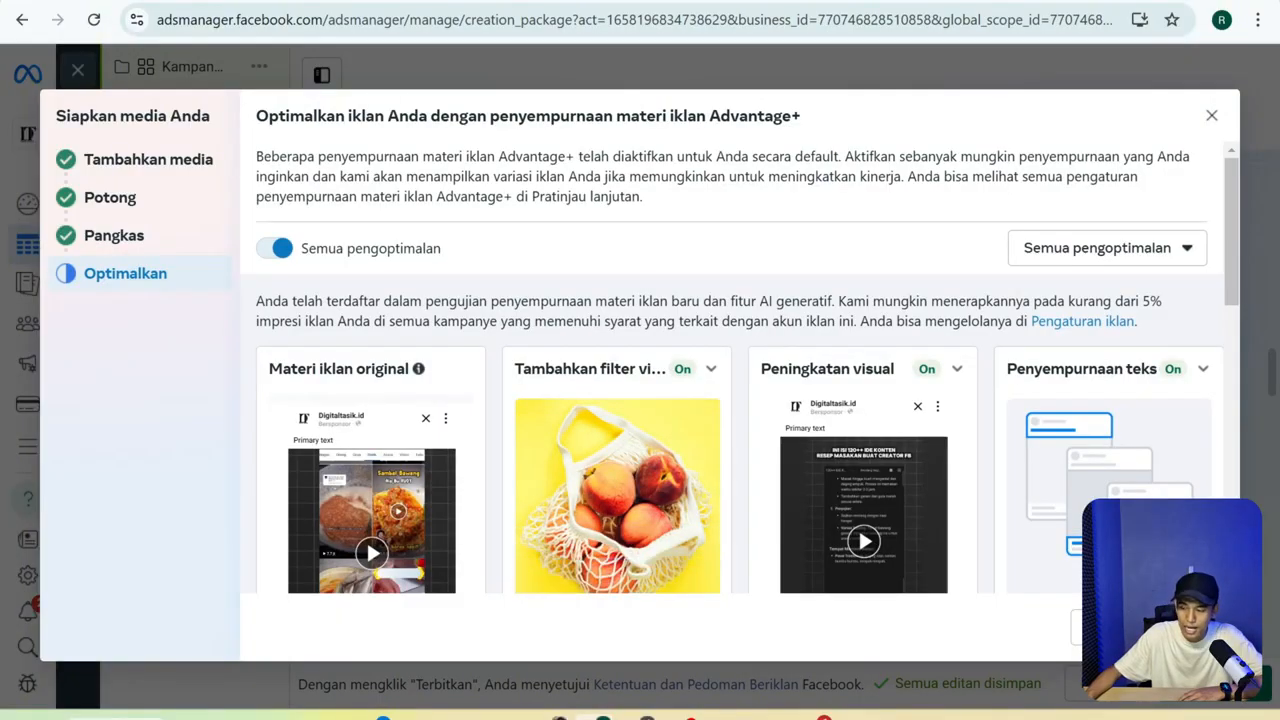
click(1188, 627)
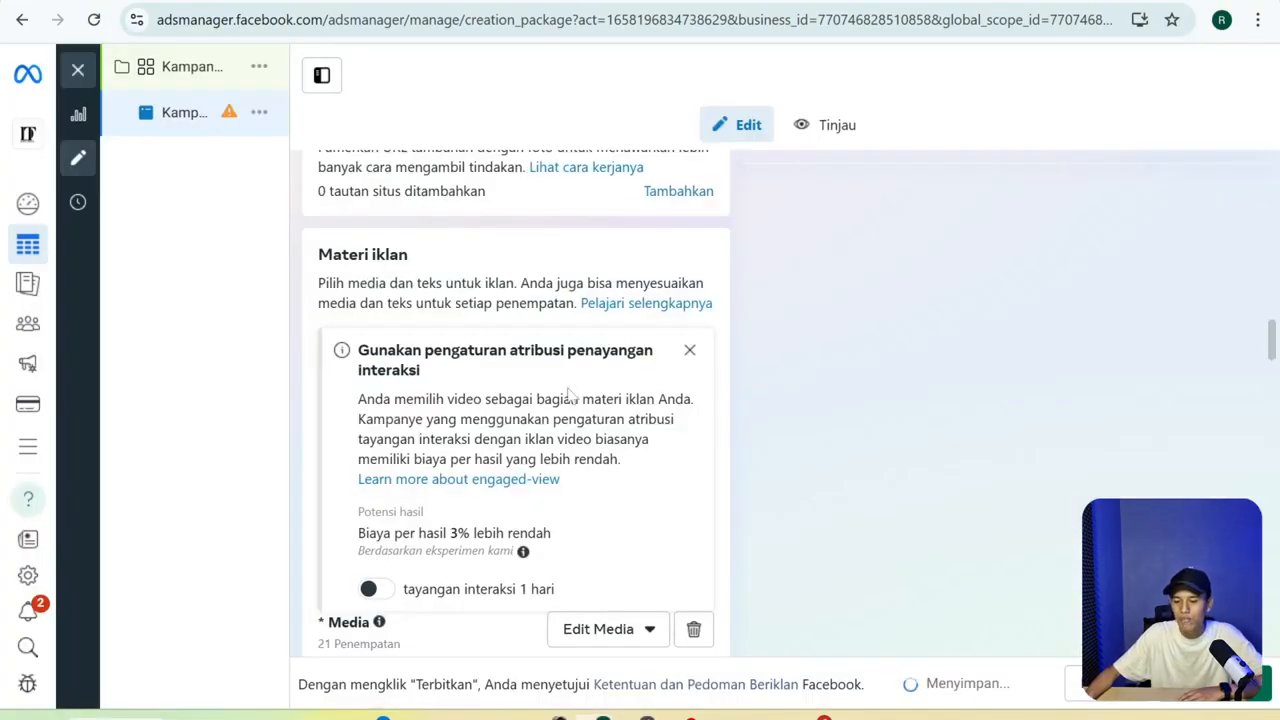
Enter "Cara dapetin Penghasil Di Tiktok" as the ad's primary text.
scroll(444, 390, down, 6)
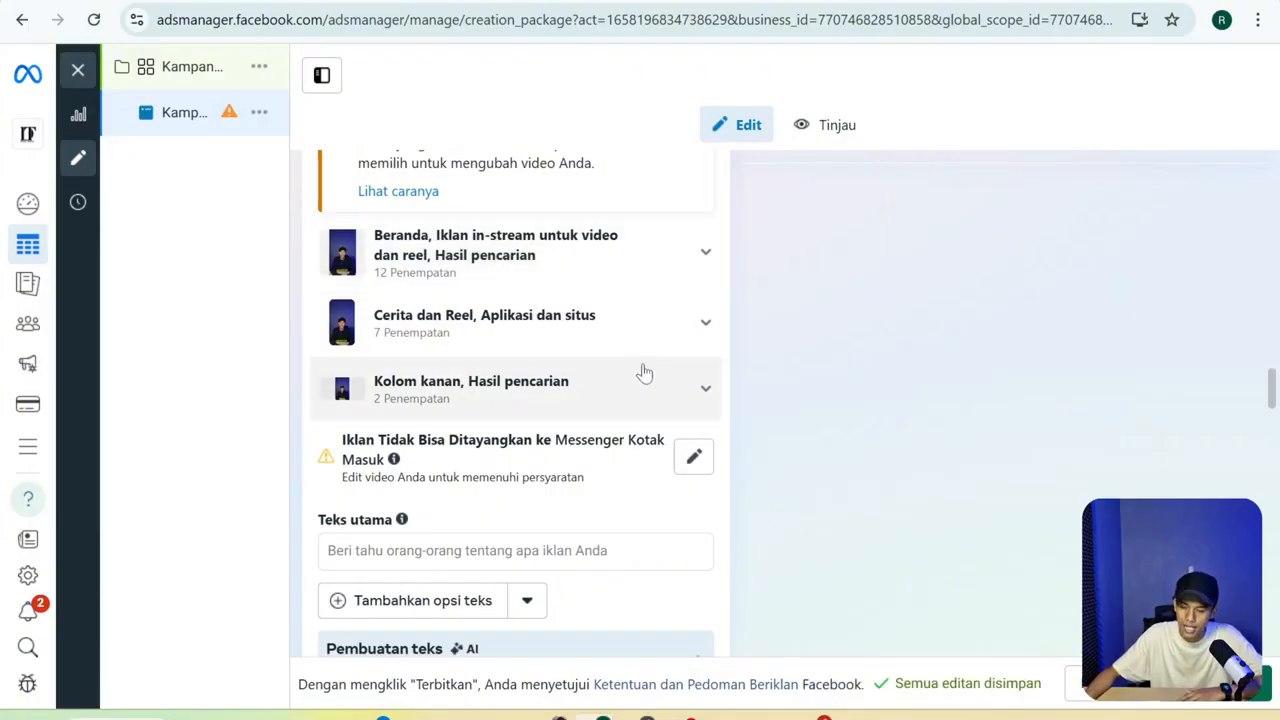
scroll(706, 443, down, 4)
scroll(797, 438, up, 2)
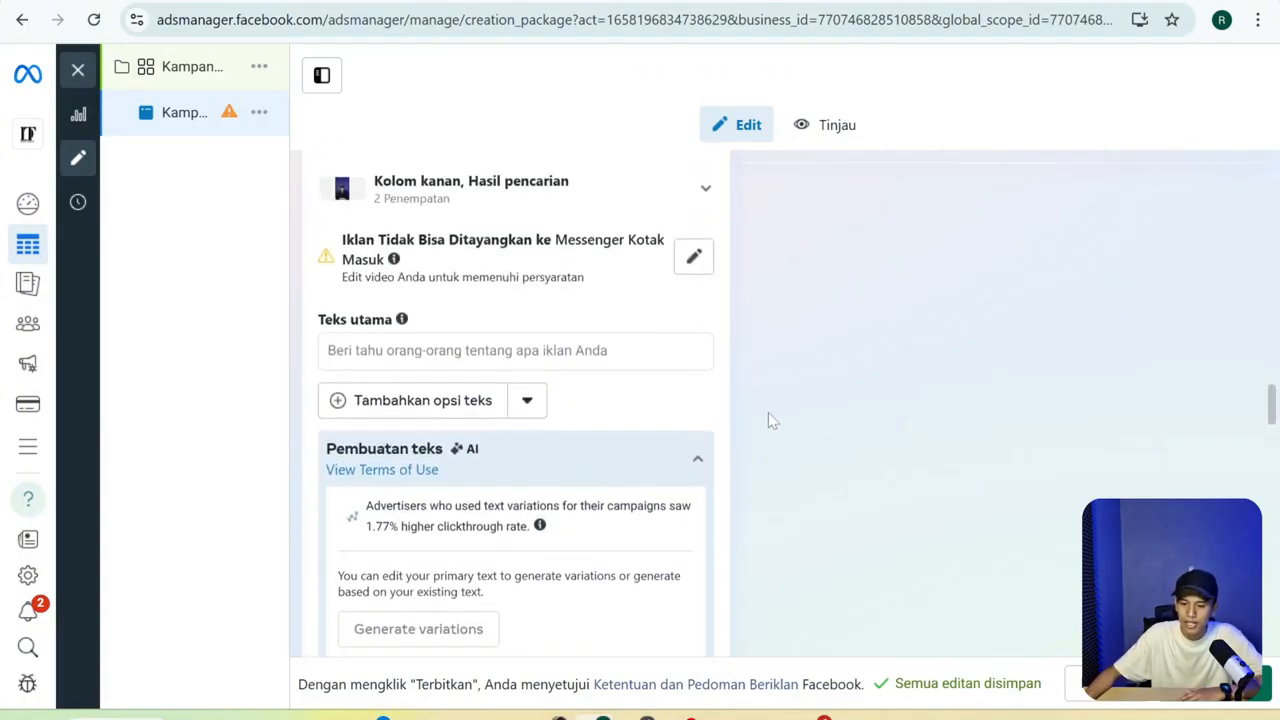
click(515, 350)
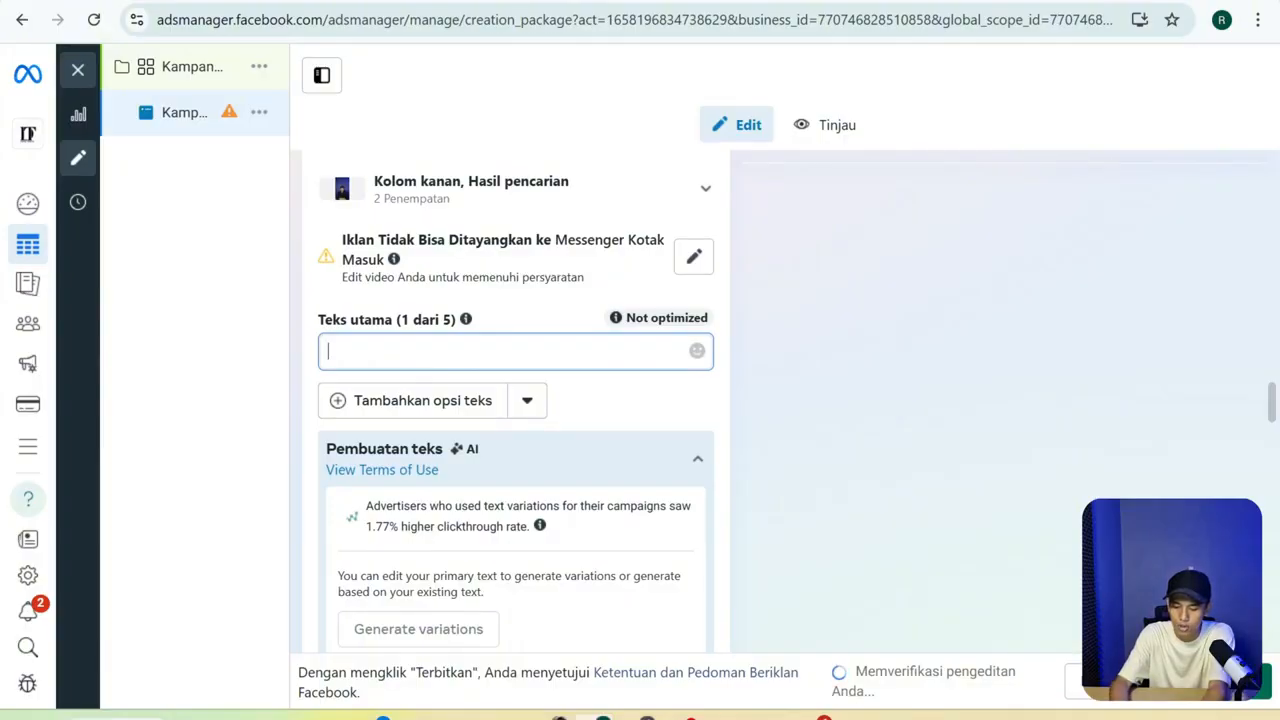
text(C)
key(Caps_Lock)
text(ara dapetin Penghasil Di Tiktok)
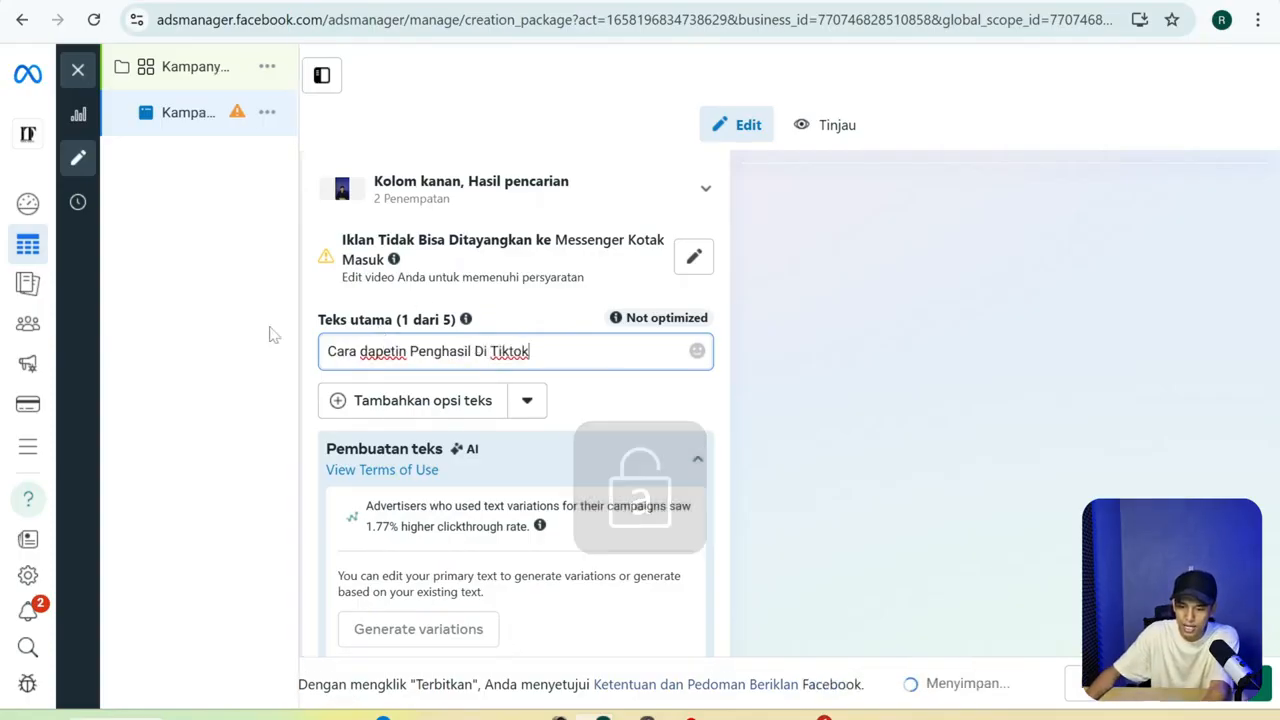
Enter "buat kalian yang pengen dapetin penghasilan dari tiktok." as the ad's description, leaving the headline empty.
scroll(659, 404, down, 5)
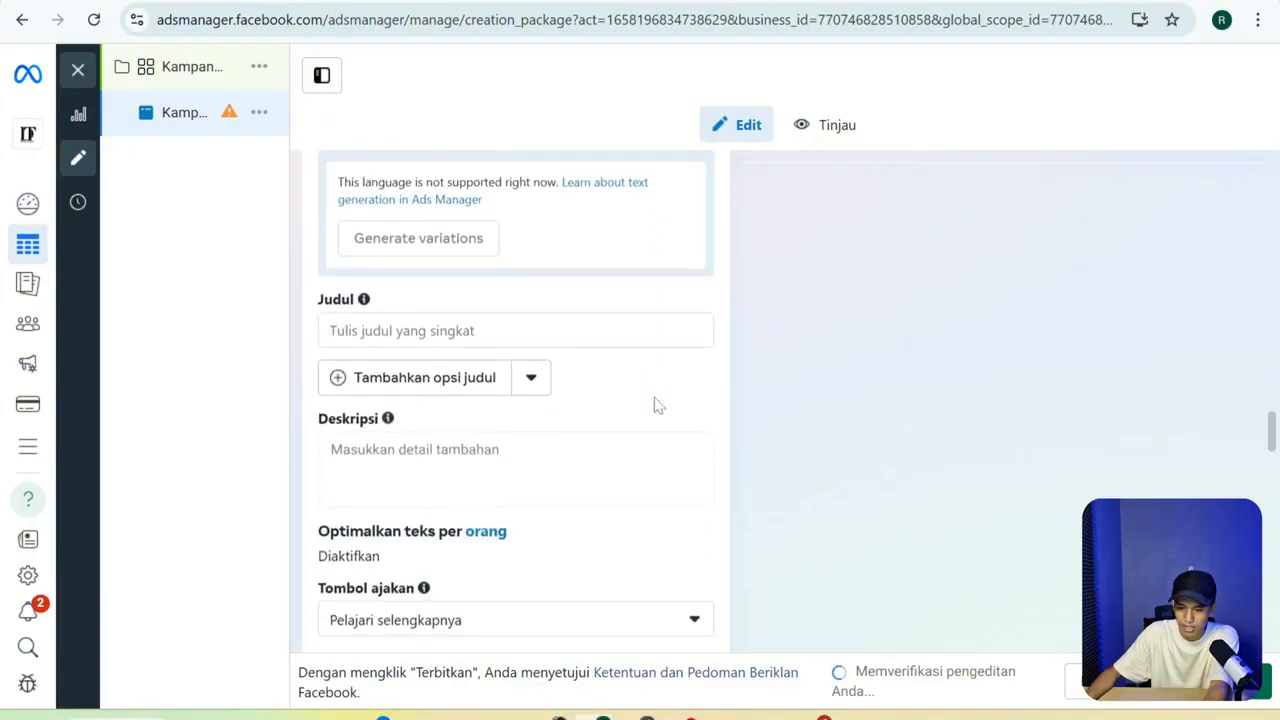
click(331, 390)
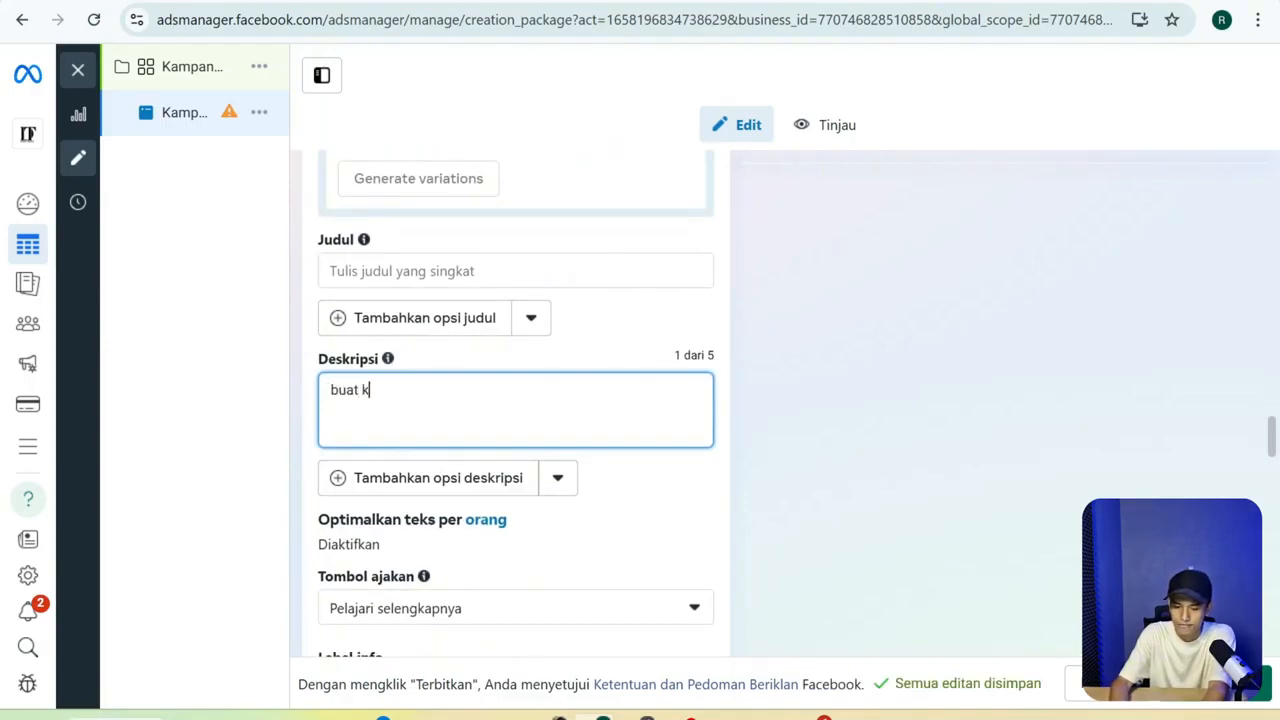
text(buat kalian yang pengen dapetin penghasilan dari tiktok.)
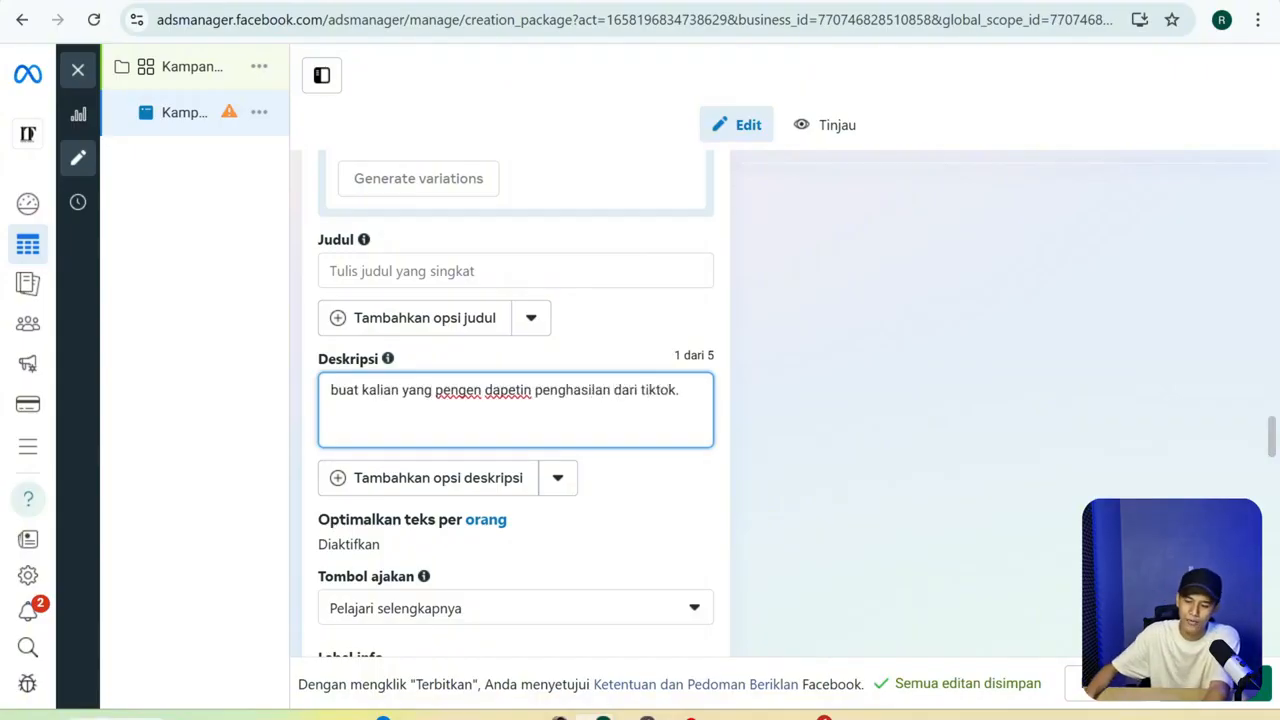
click(634, 528)
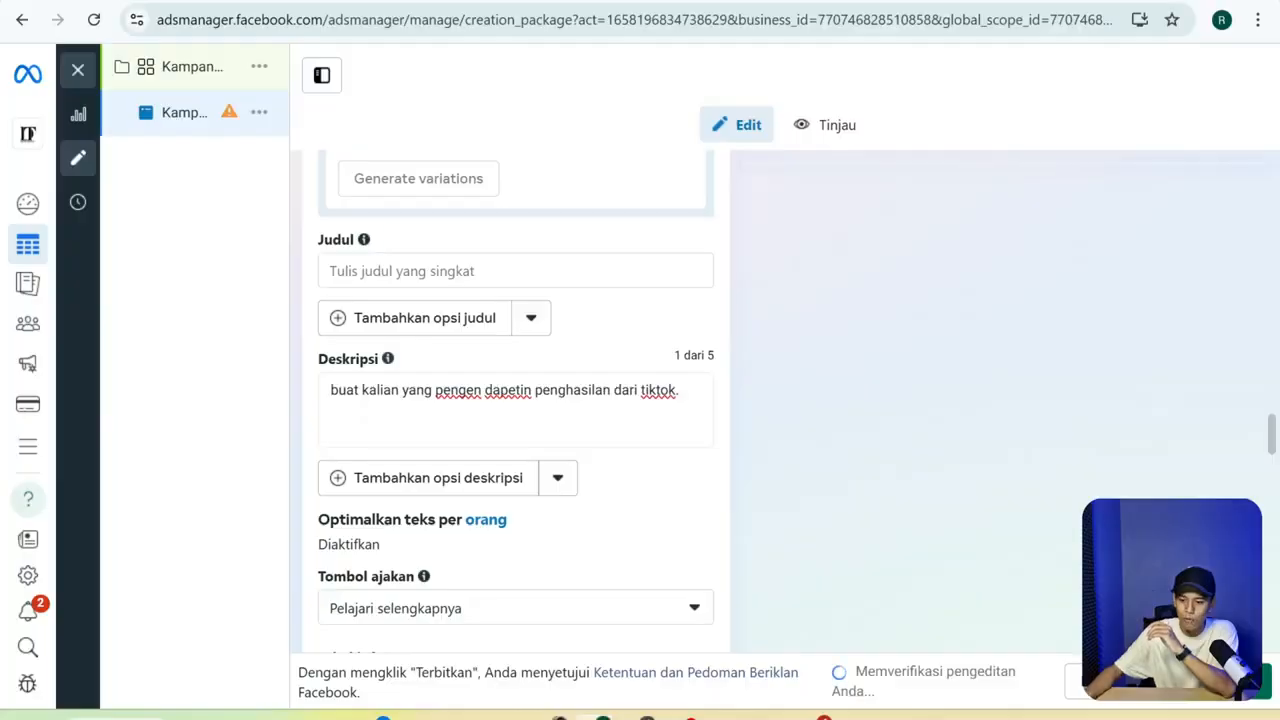
Set the ad's call-to-action button to Belanja sekarang.
scroll(565, 345, up, 3)
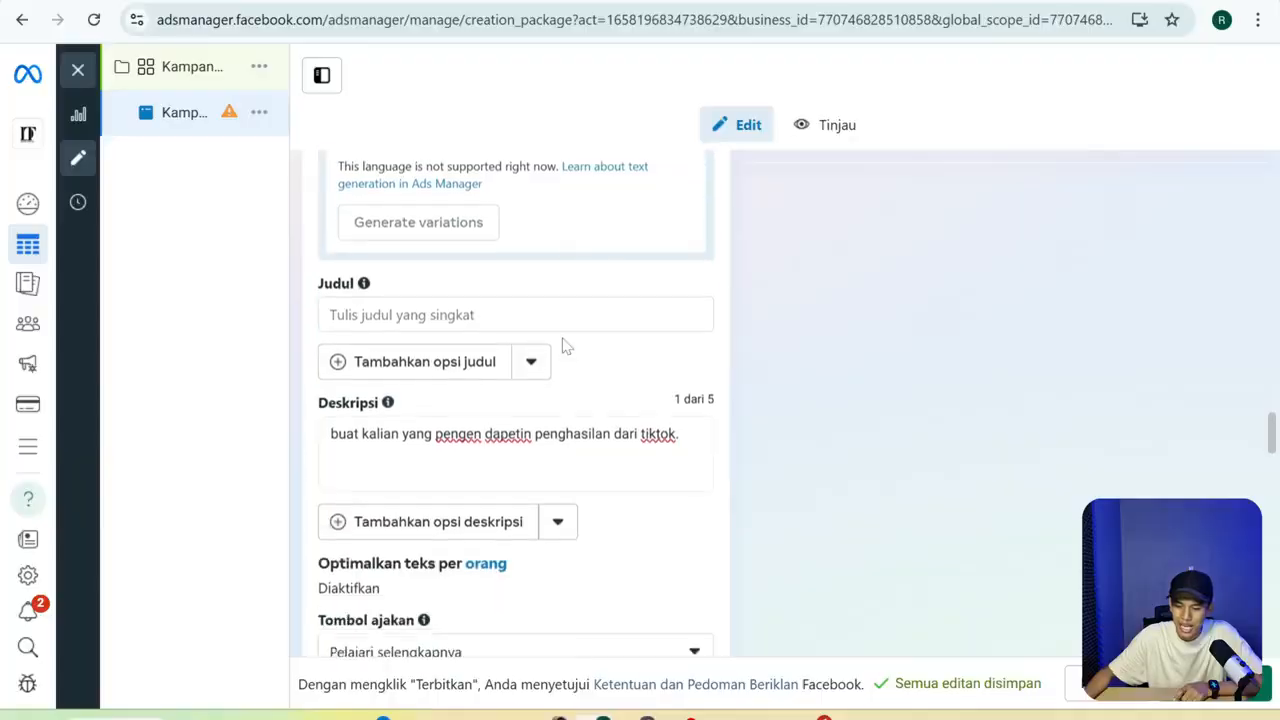
scroll(563, 346, down, 2)
scroll(537, 437, down, 1)
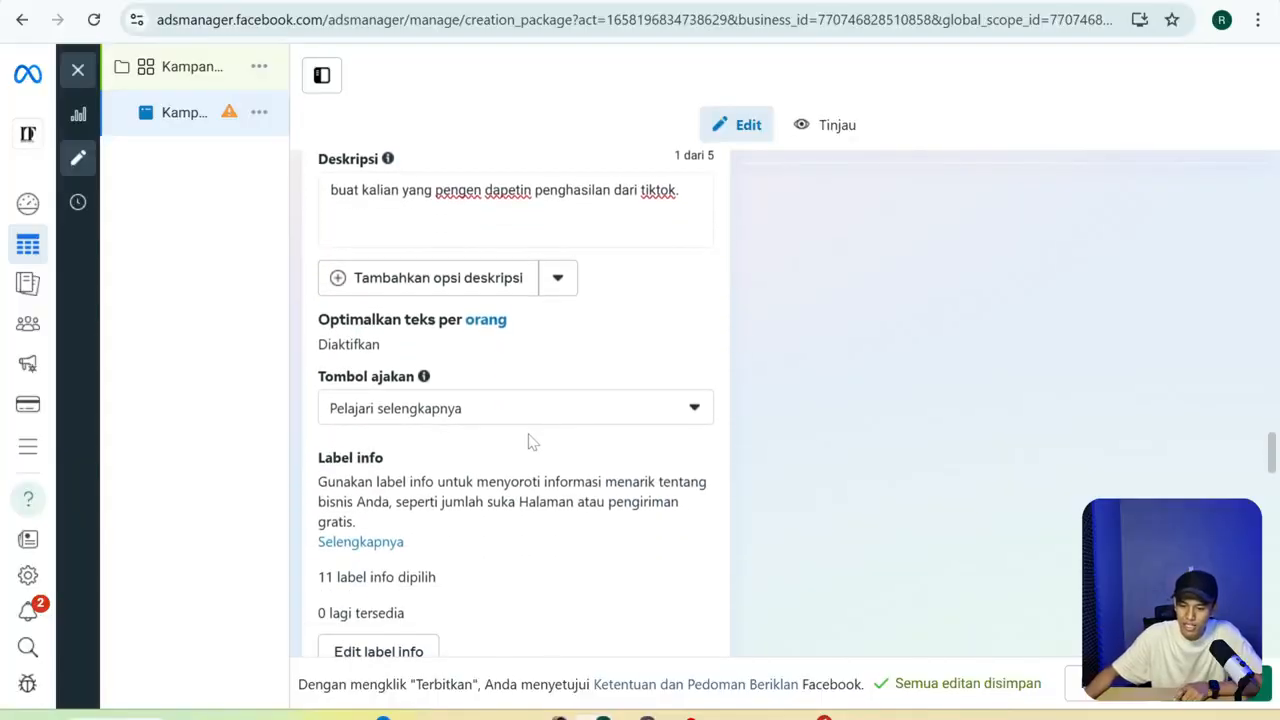
click(507, 408)
scroll(523, 306, up, 3)
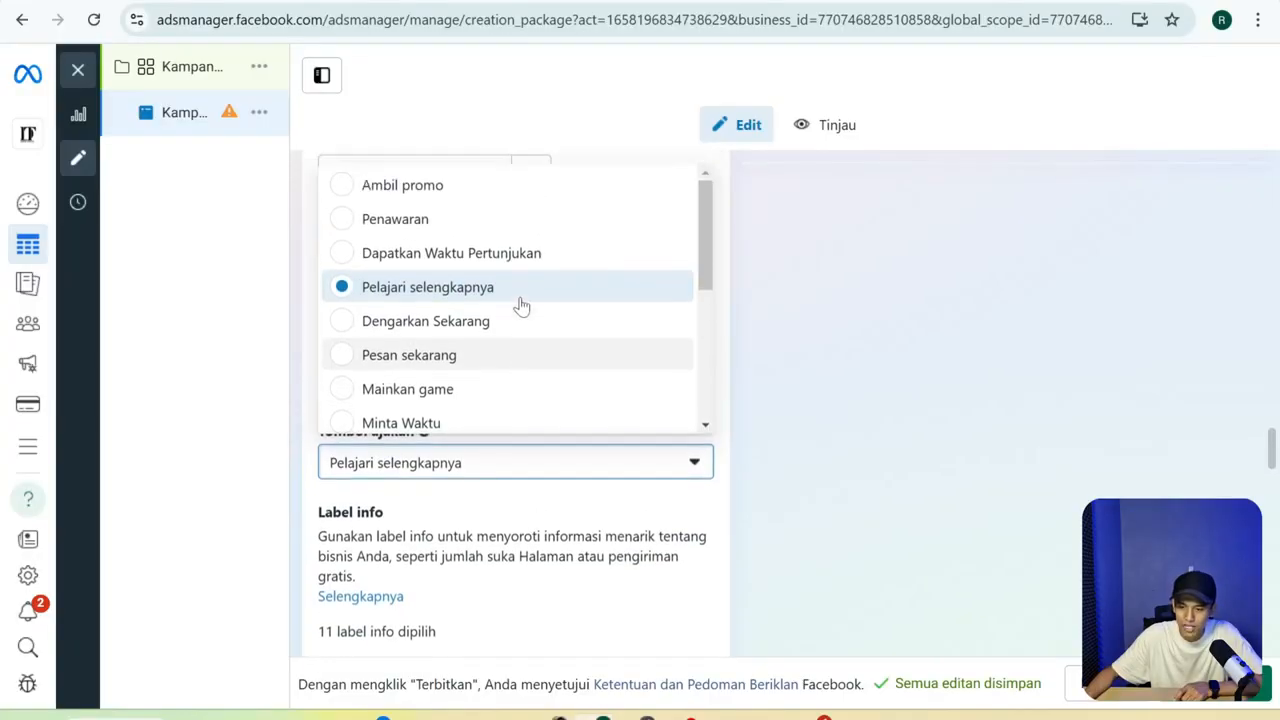
scroll(529, 411, down, 2)
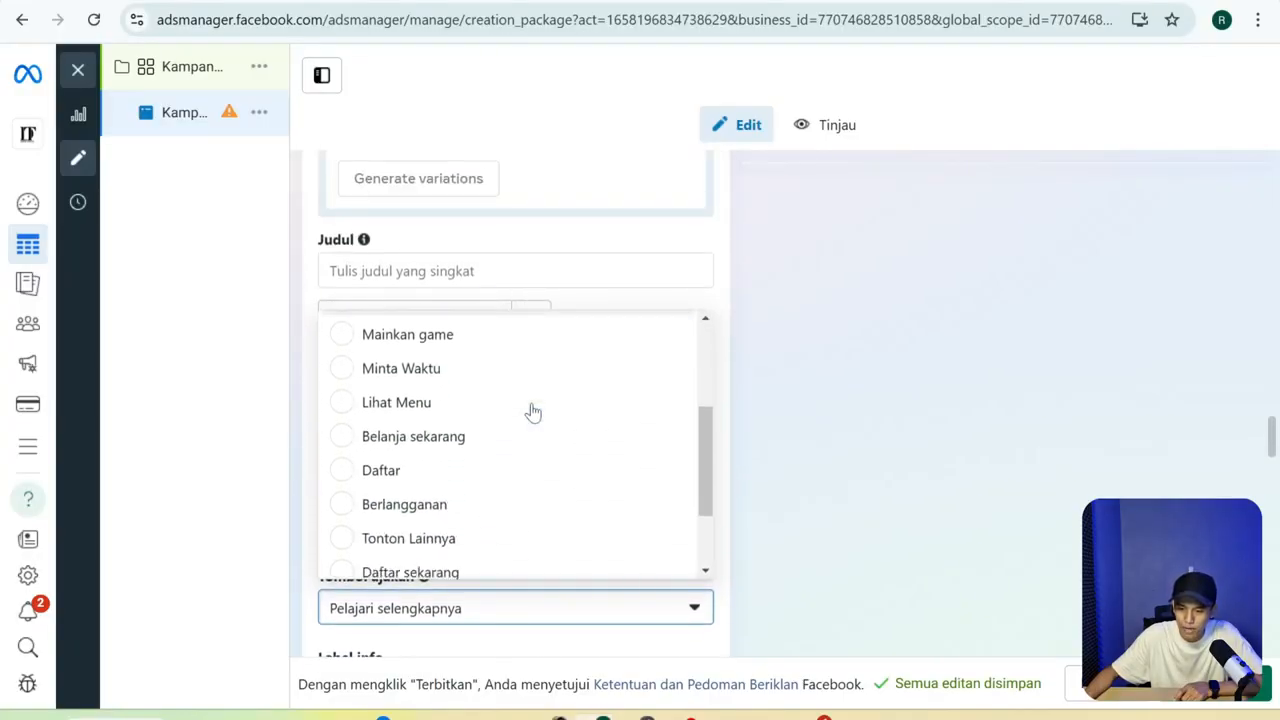
click(478, 444)
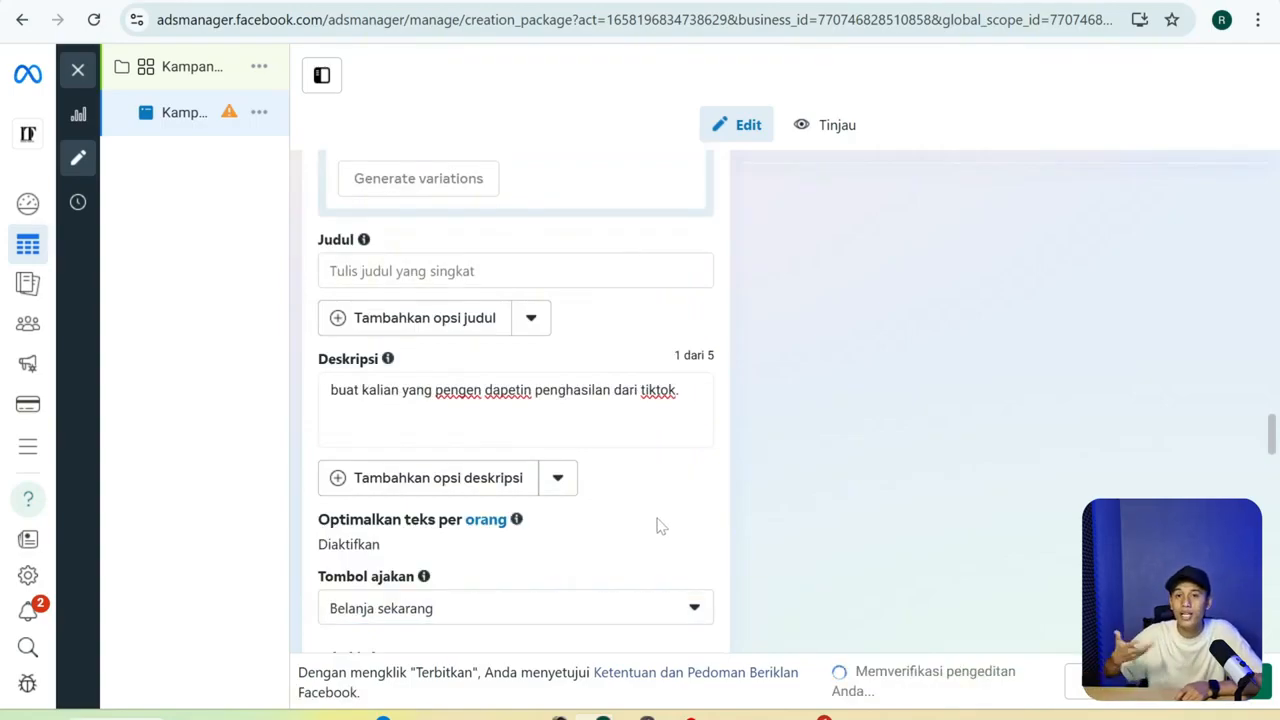
Review the ad's info label, destination, event detail, language and tracking sections through to the URL parameters.
scroll(659, 526, down, 3)
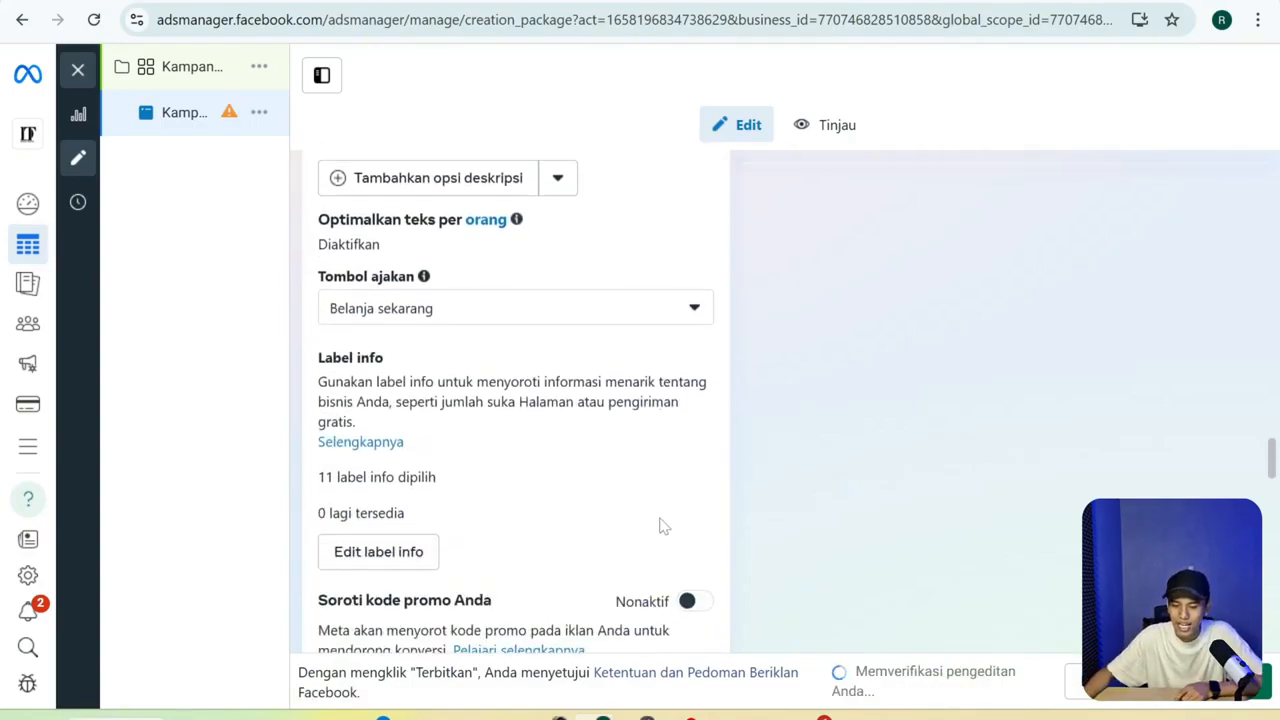
scroll(660, 515, down, 3)
scroll(660, 505, down, 4)
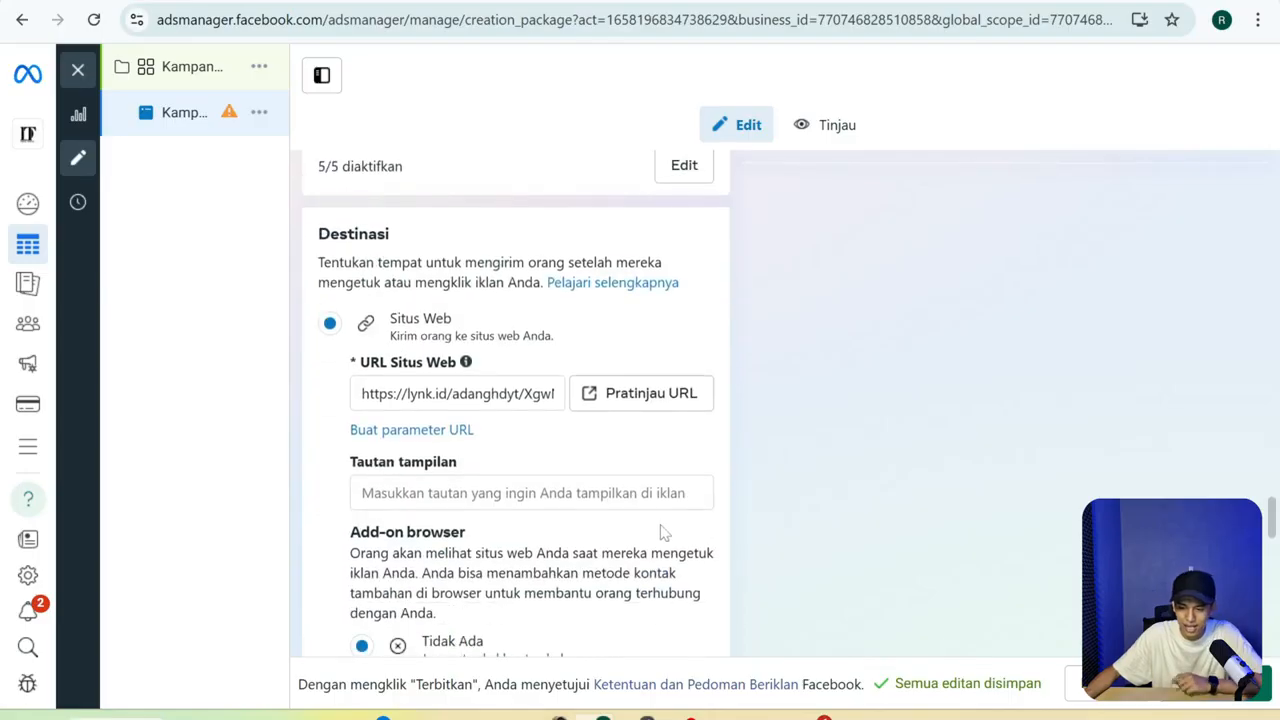
scroll(660, 533, down, 6)
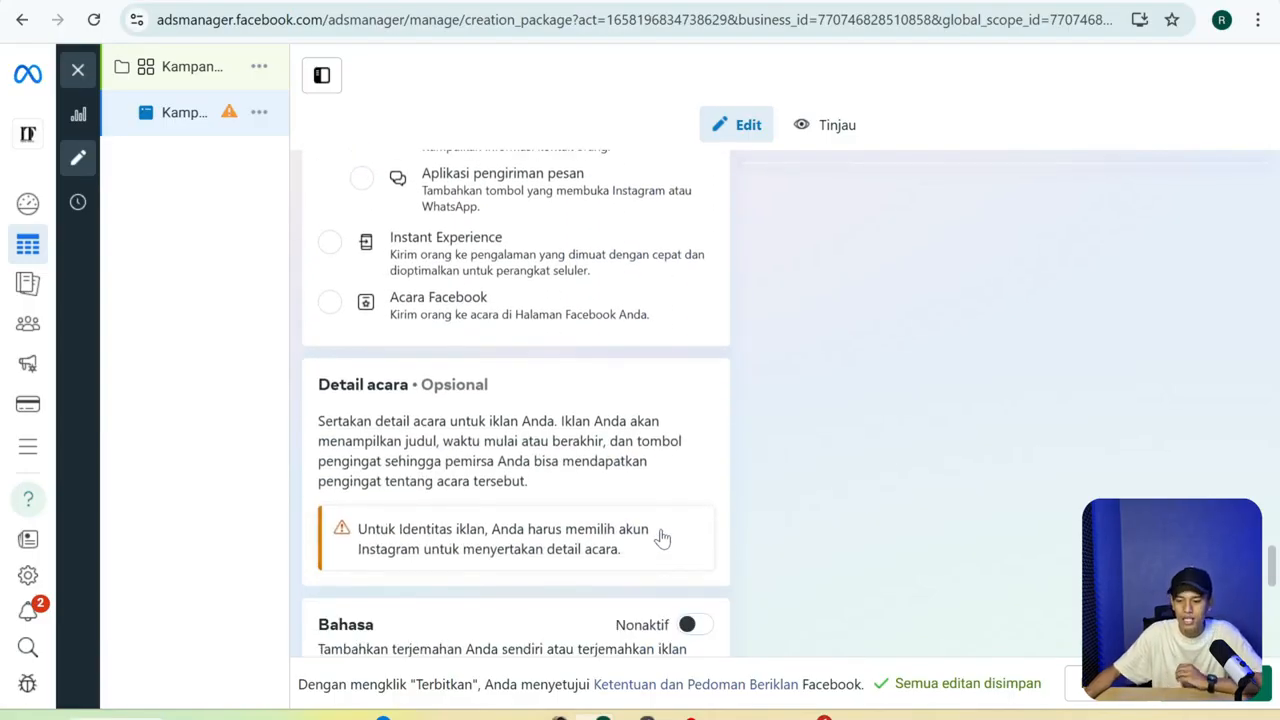
scroll(663, 534, down, 5)
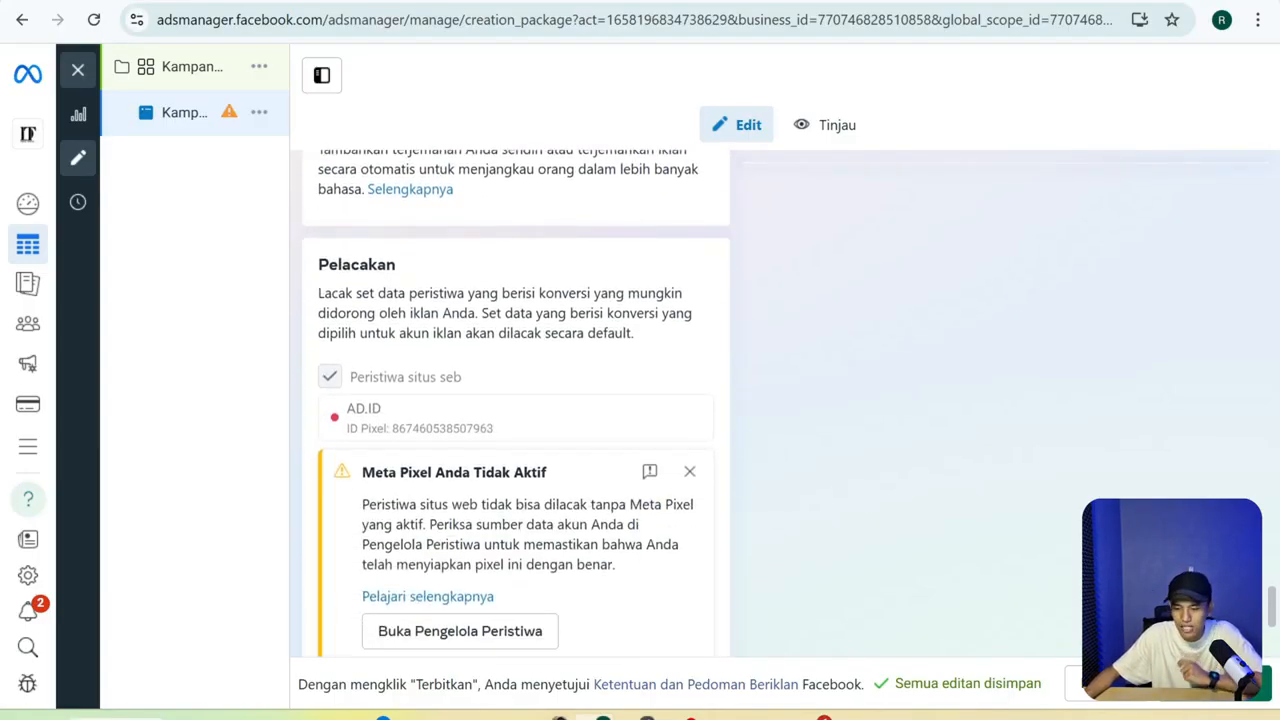
scroll(680, 600, down, 4)
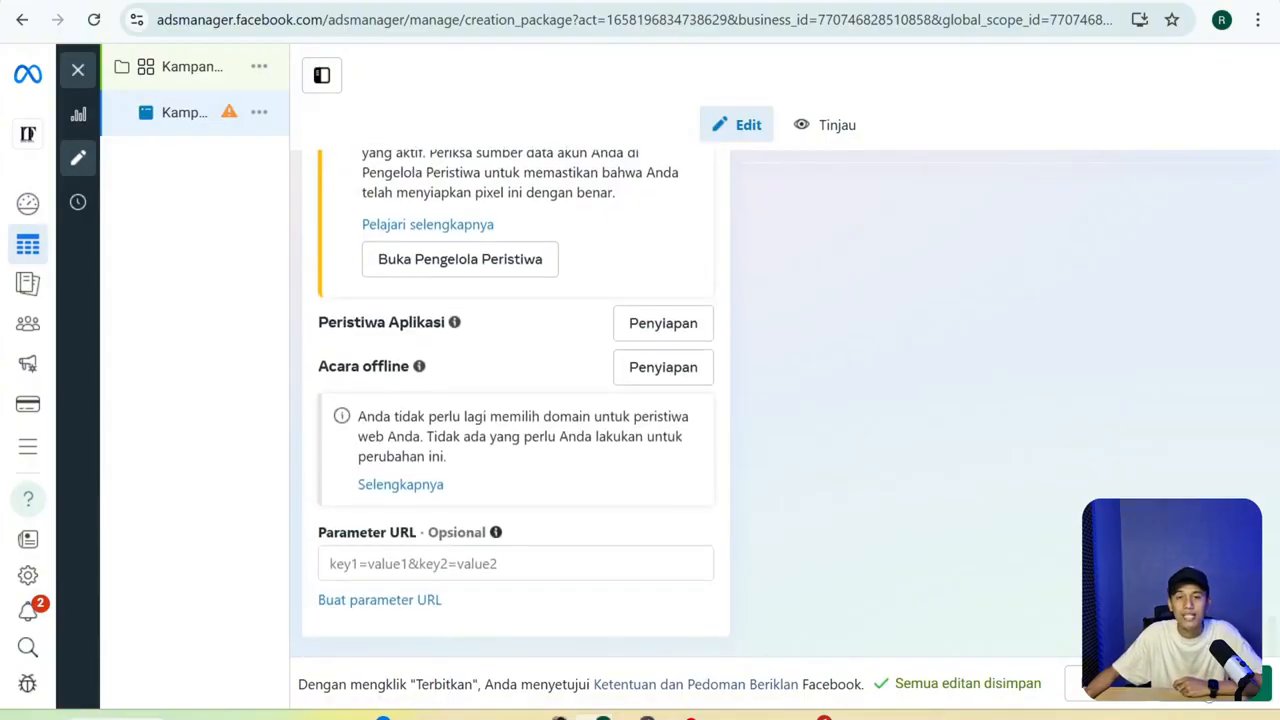